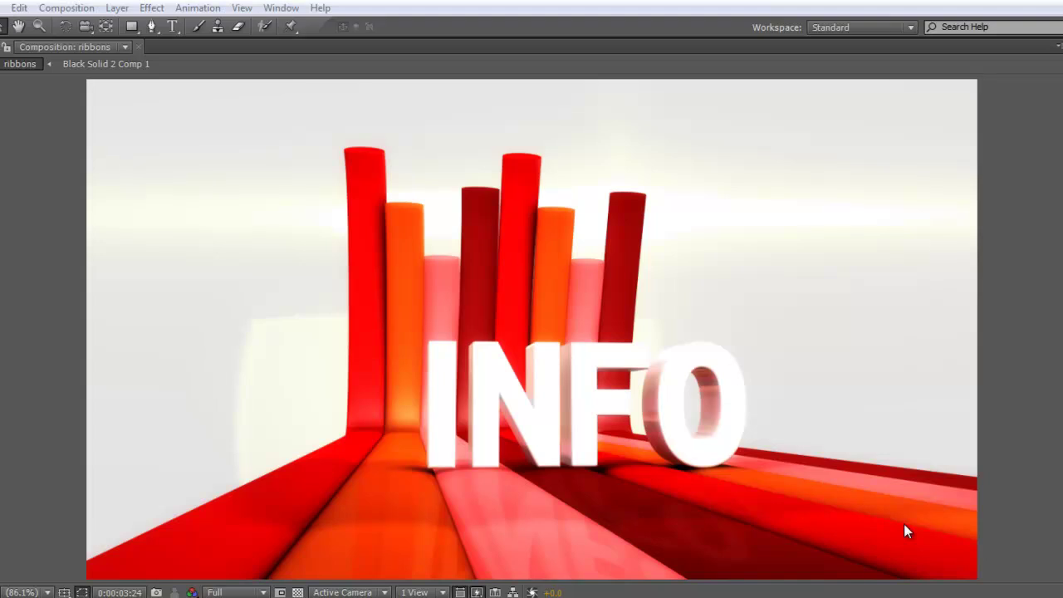
# Play back the ribbons animation in the Composition viewer, then restore the full workspace layout.
pyautogui.click(1024, 408)
pyautogui.press('space')
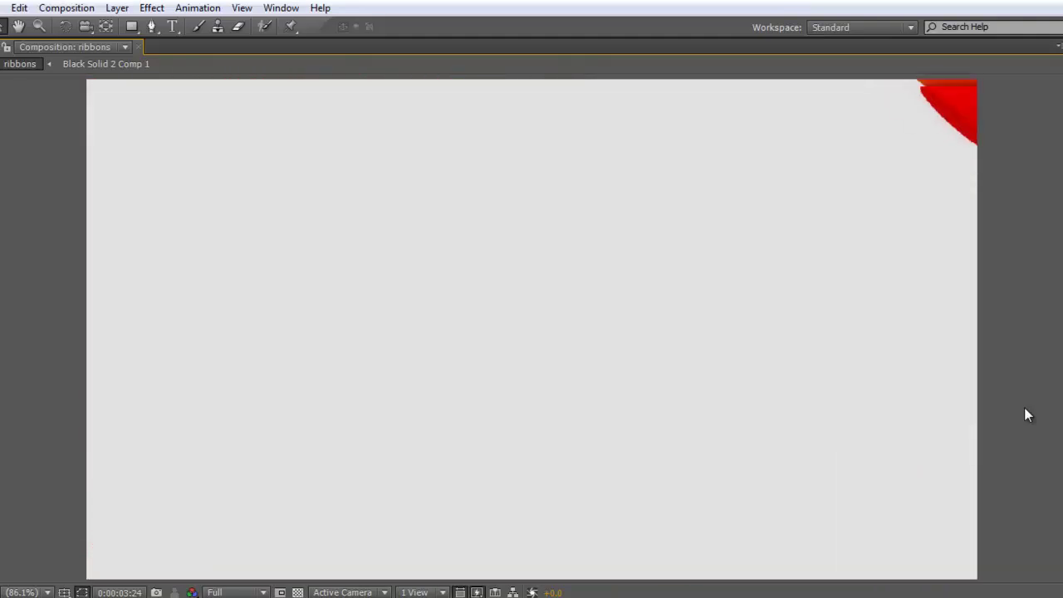
pyautogui.press('`')
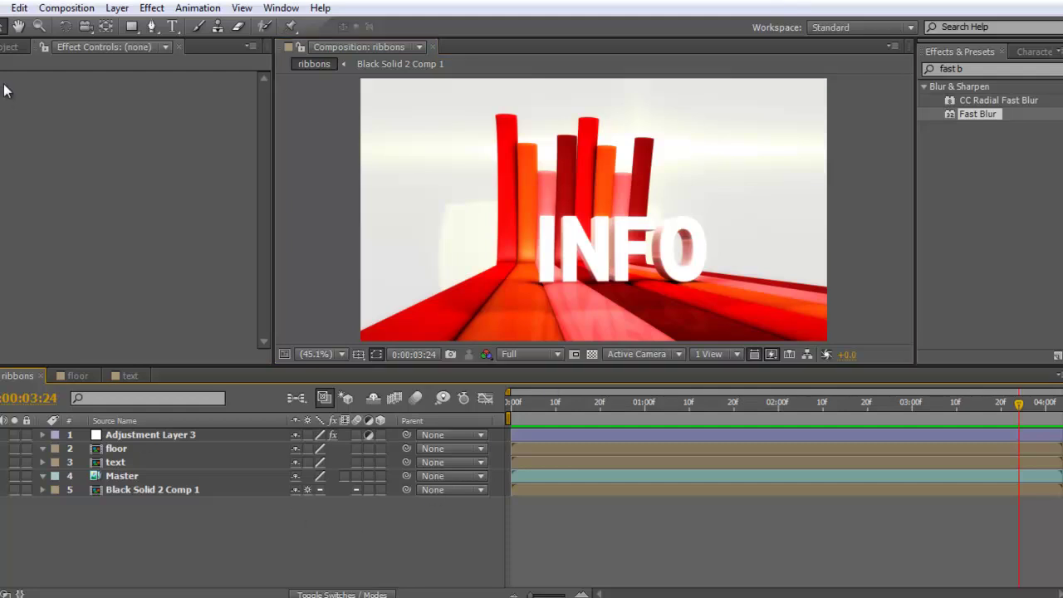
# Select all eight project items, including the ribbons composition, and delete them.
pyautogui.click(10, 47)
pyautogui.moveTo(66, 326); pyautogui.dragTo(3, 196)
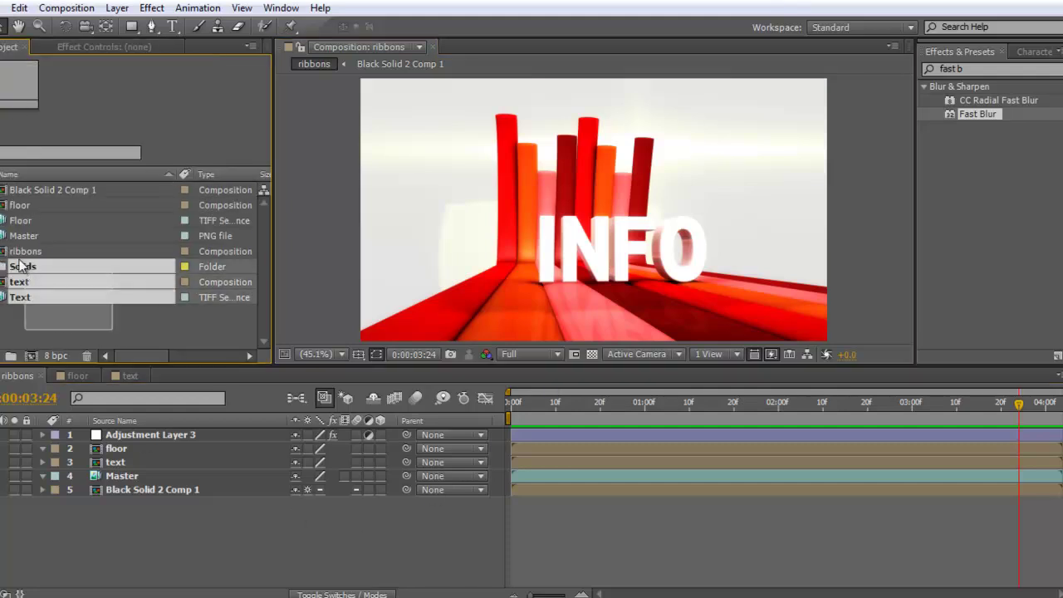
pyautogui.press('Delete')
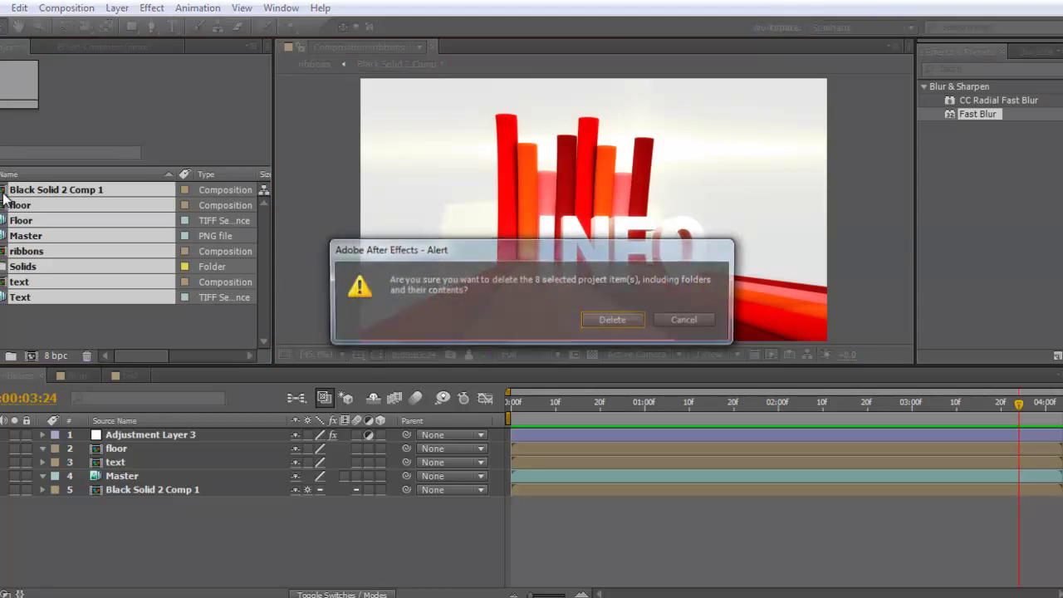
pyautogui.press('Return')
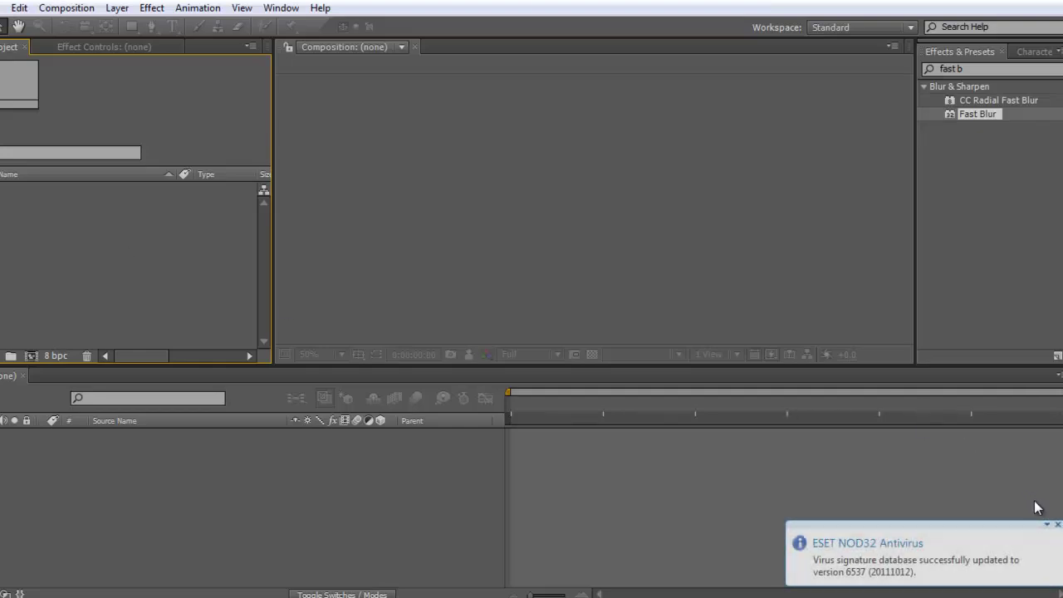
pyautogui.click(1059, 525)
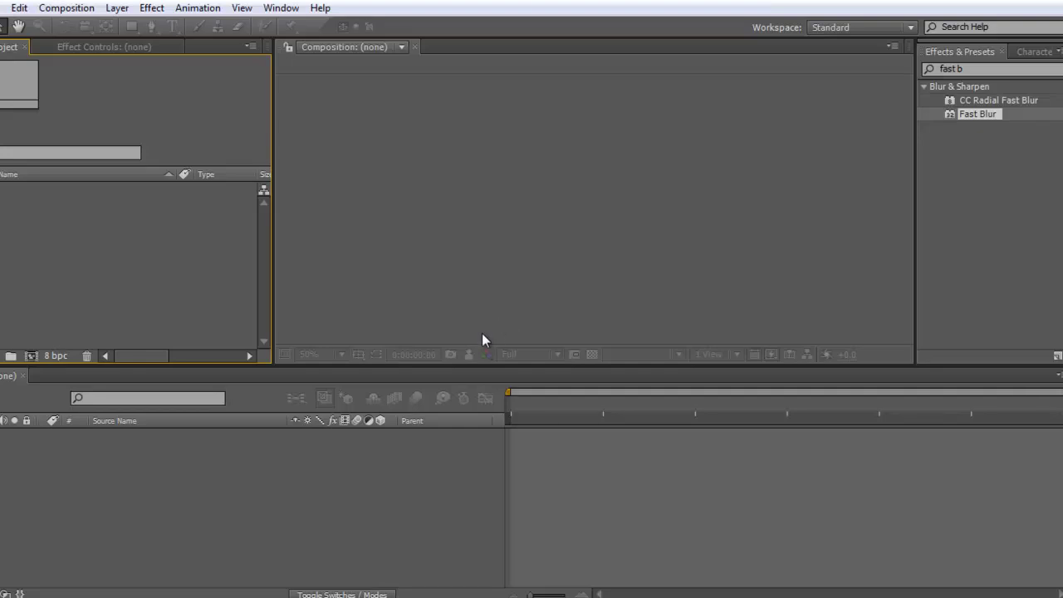
# Import A_A_ribbons_0000.tif from the Render folder as a TIFF sequence.
pyautogui.doubleClick(138, 277)
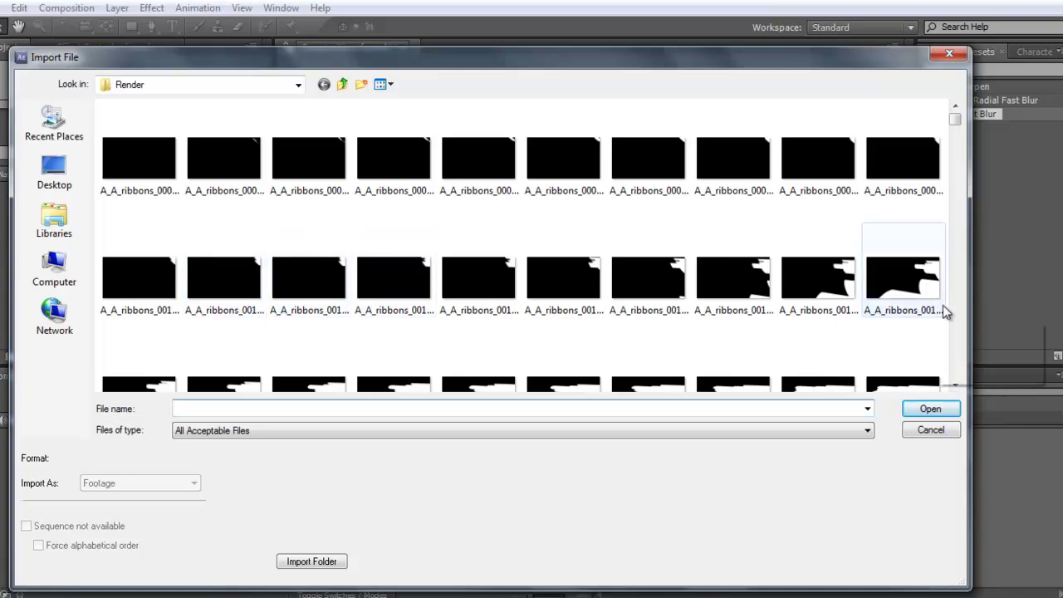
pyautogui.click(955, 385)
pyautogui.click(955, 386)
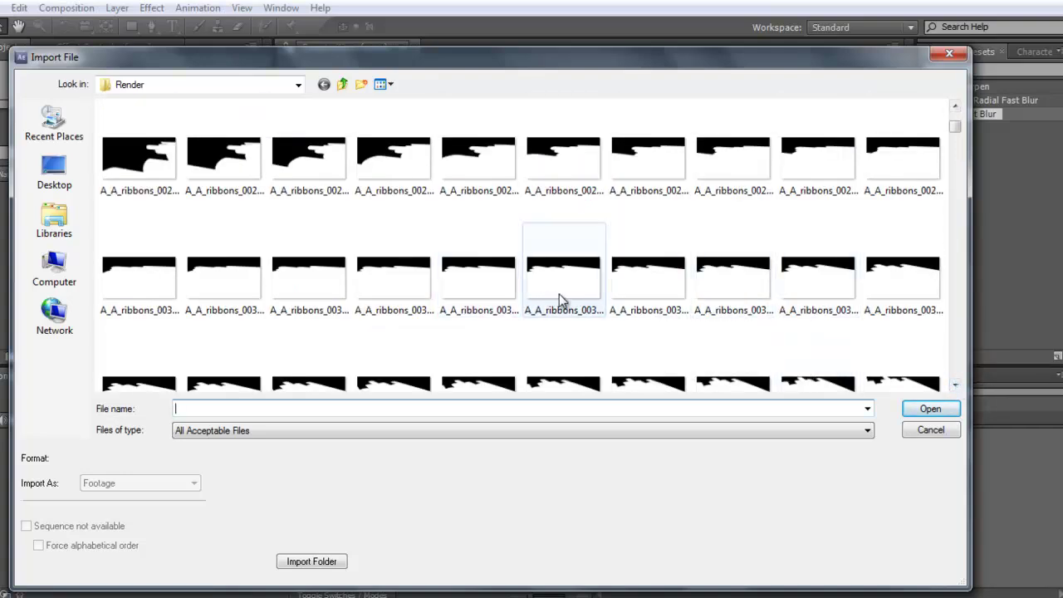
pyautogui.moveTo(957, 126); pyautogui.dragTo(960, 121)
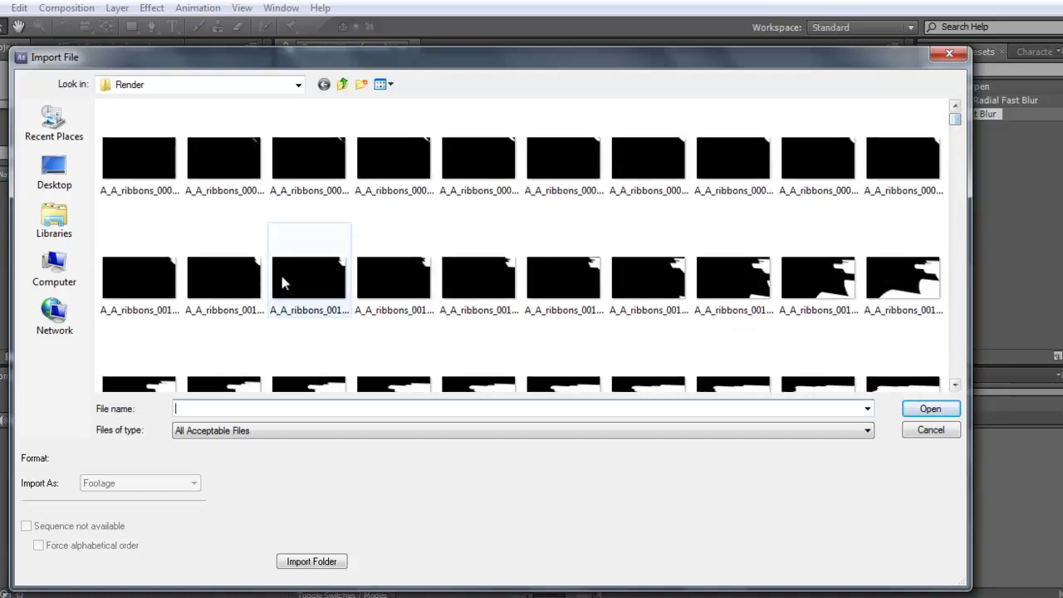
pyautogui.click(139, 166)
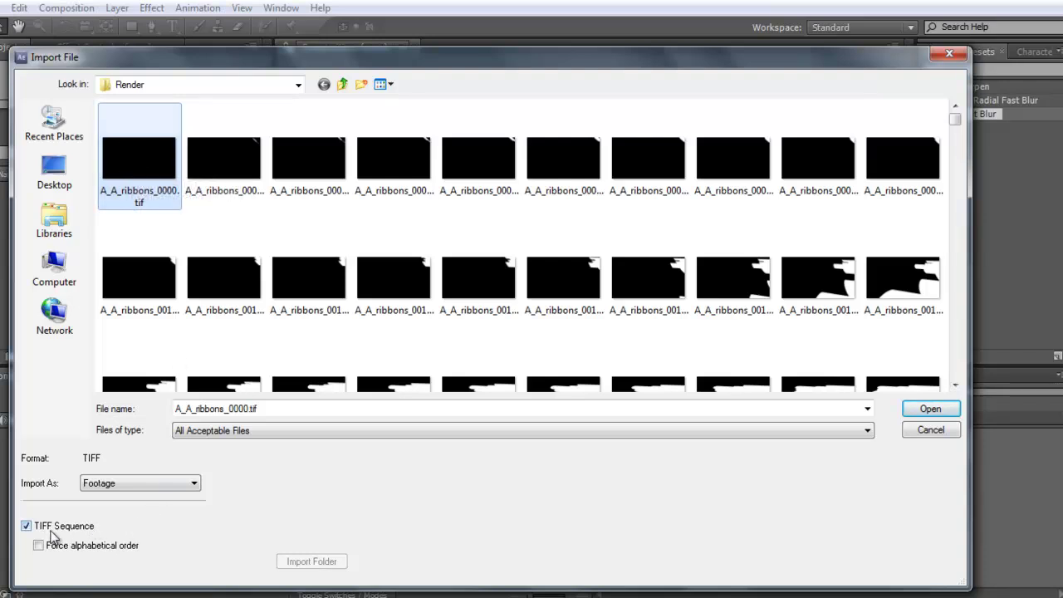
pyautogui.click(945, 412)
pyautogui.click(142, 301)
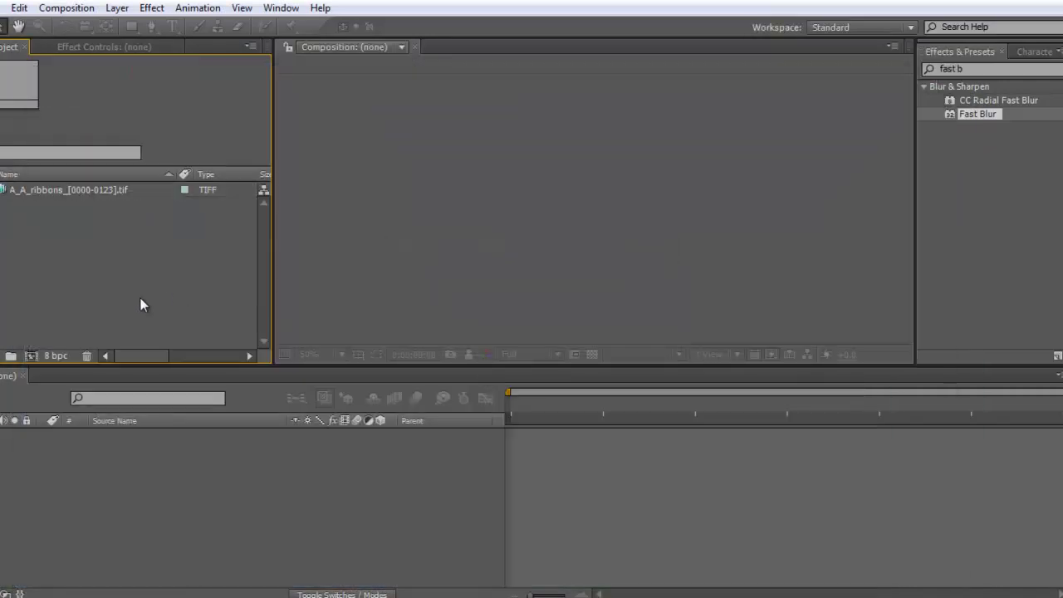
# Review the imported sequence in an enlarged Footage viewer by scrubbing and playing it.
pyautogui.click(41, 196)
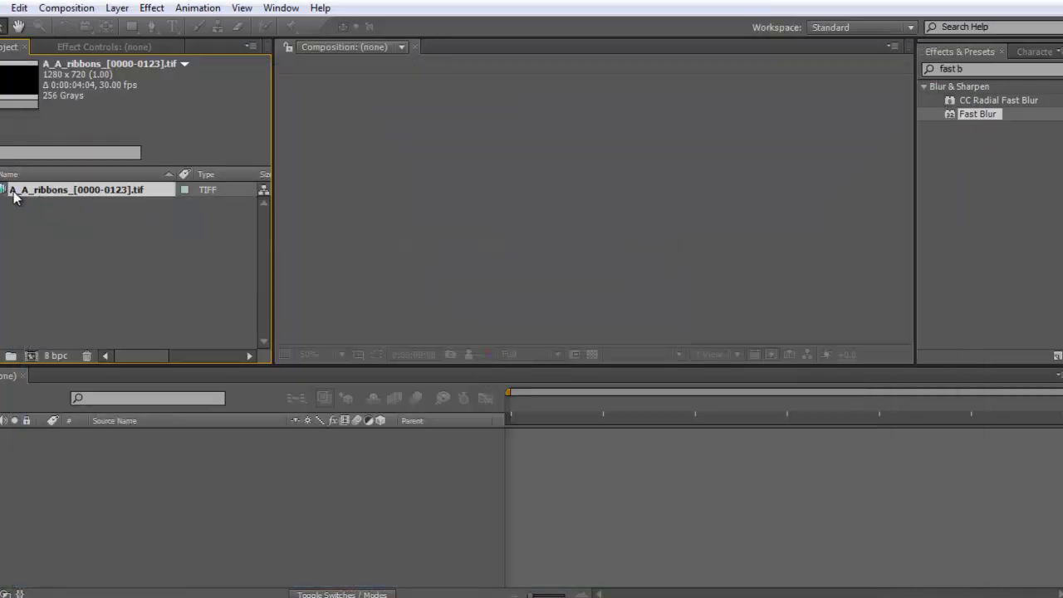
pyautogui.doubleClick(13, 196)
pyautogui.moveTo(382, 233); pyautogui.dragTo(740, 225)
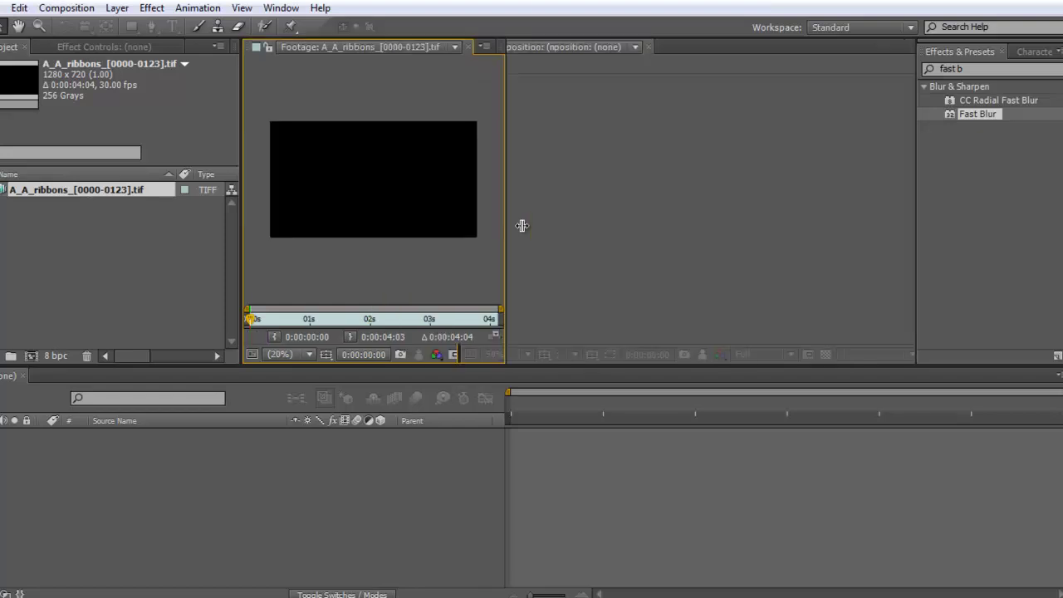
pyautogui.moveTo(250, 319); pyautogui.dragTo(599, 326)
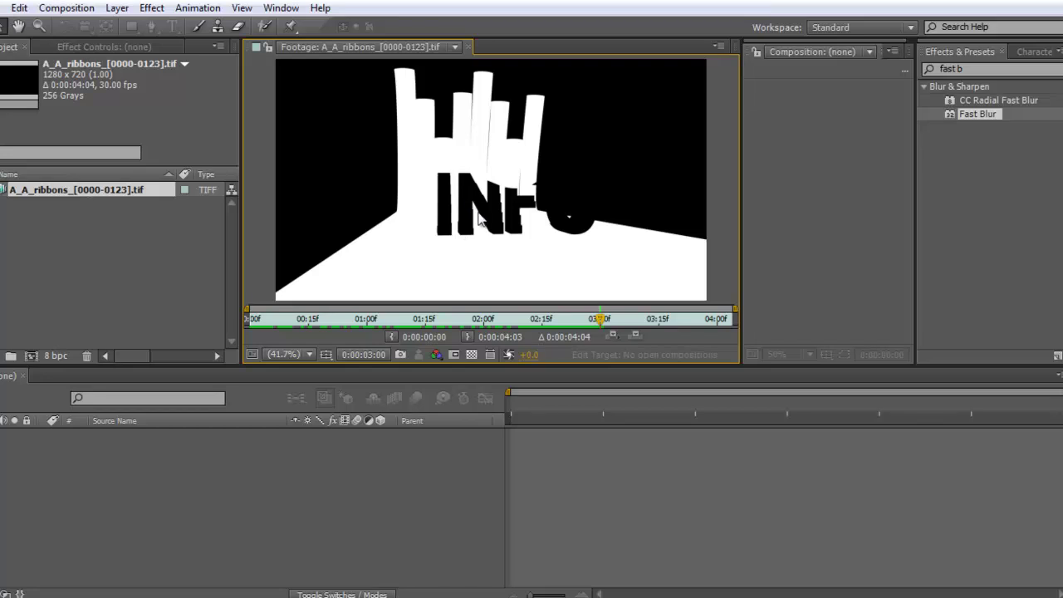
pyautogui.moveTo(600, 319); pyautogui.dragTo(309, 323)
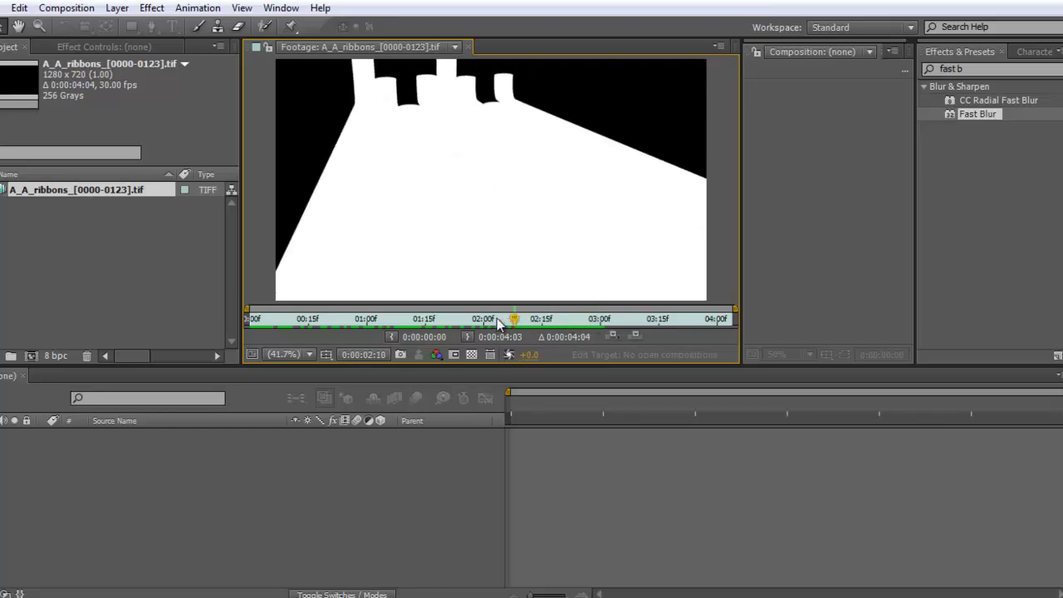
pyautogui.press('space')
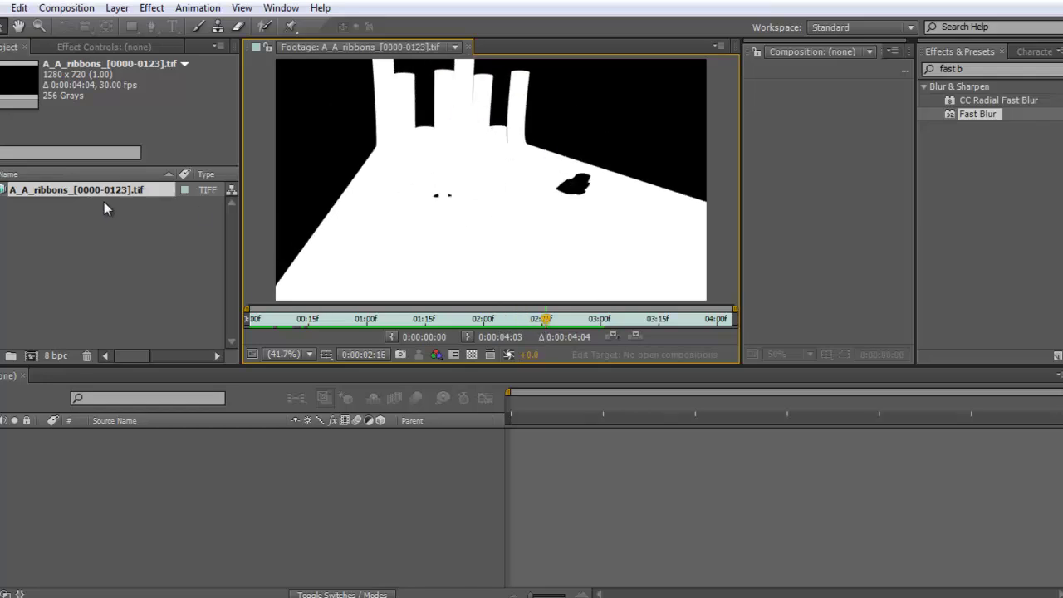
pyautogui.click(82, 243)
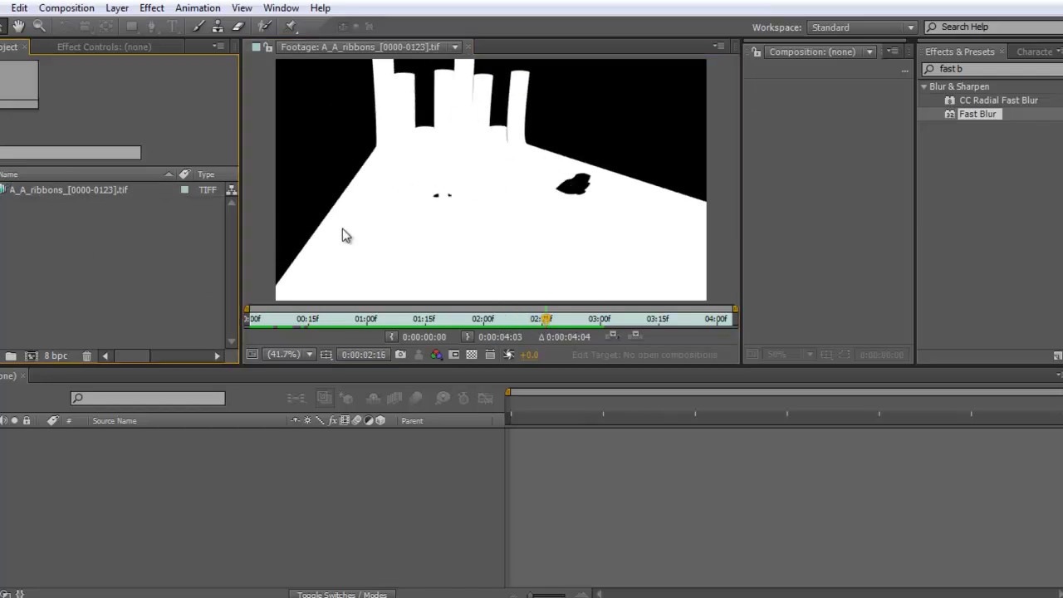
pyautogui.click(467, 46)
# Rename the imported footage item to floor_matte.
pyautogui.click(65, 191)
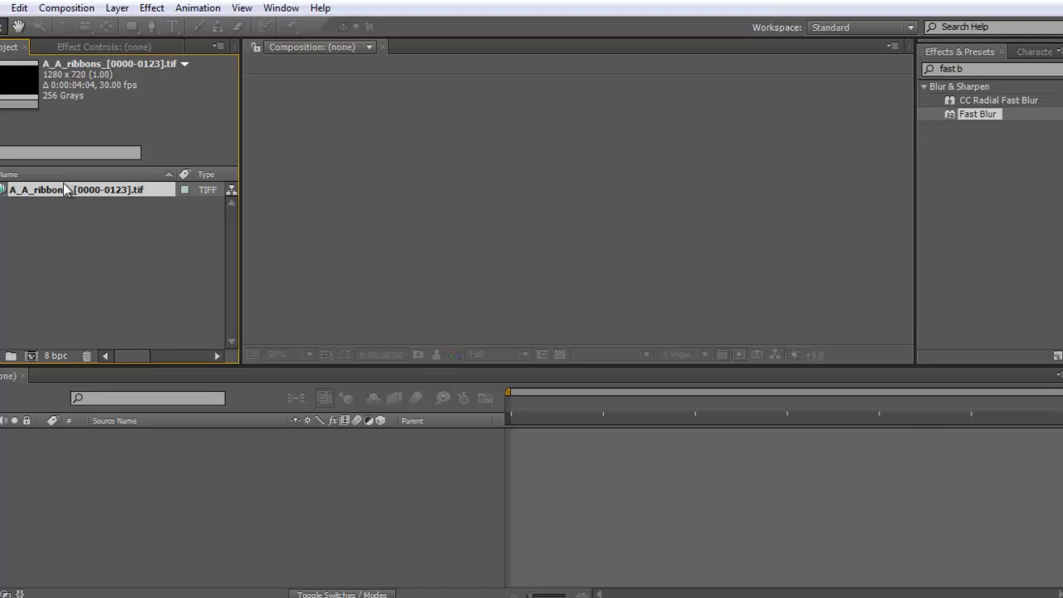
pyautogui.press('Return')
pyautogui.write('floor')
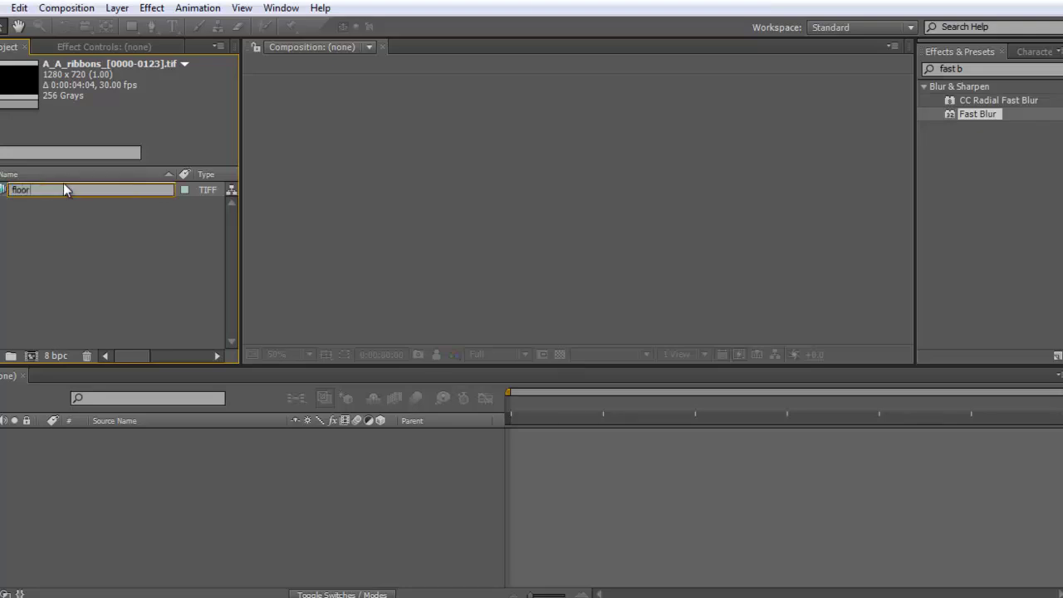
pyautogui.write('_matte')
pyautogui.press('Return')
pyautogui.click(56, 219)
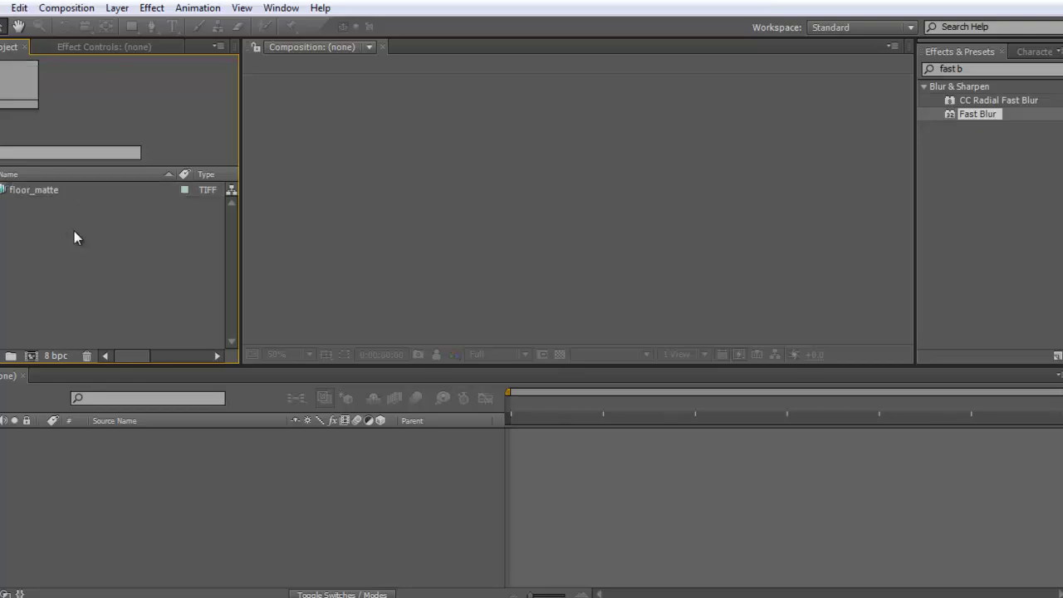
# Import A_ribbons_0000.tif as a TIFF sequence.
pyautogui.doubleClick(74, 231)
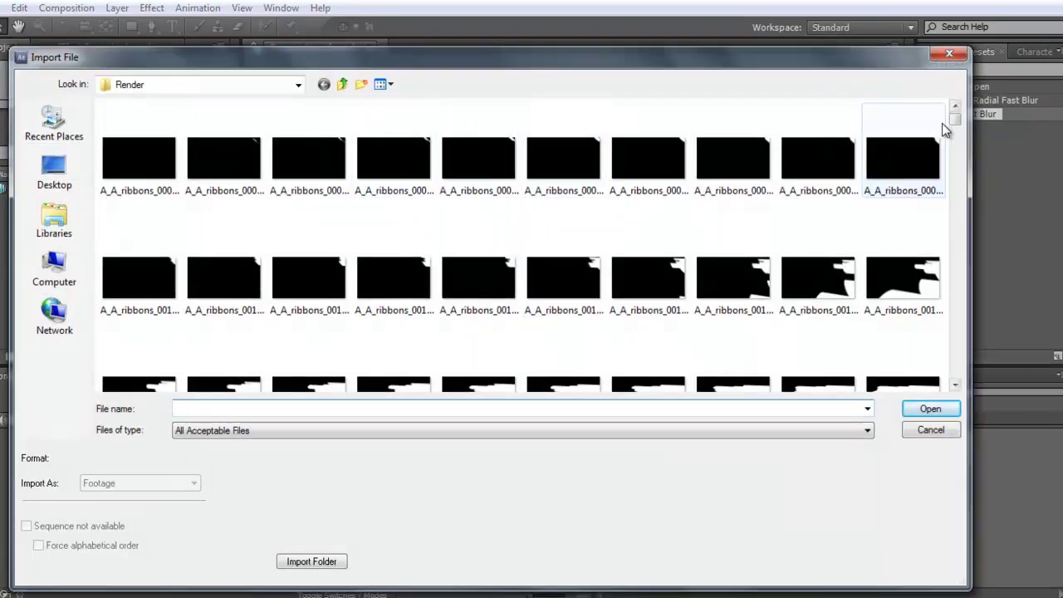
pyautogui.click(955, 386)
pyautogui.moveTo(955, 386); pyautogui.dragTo(955, 385)
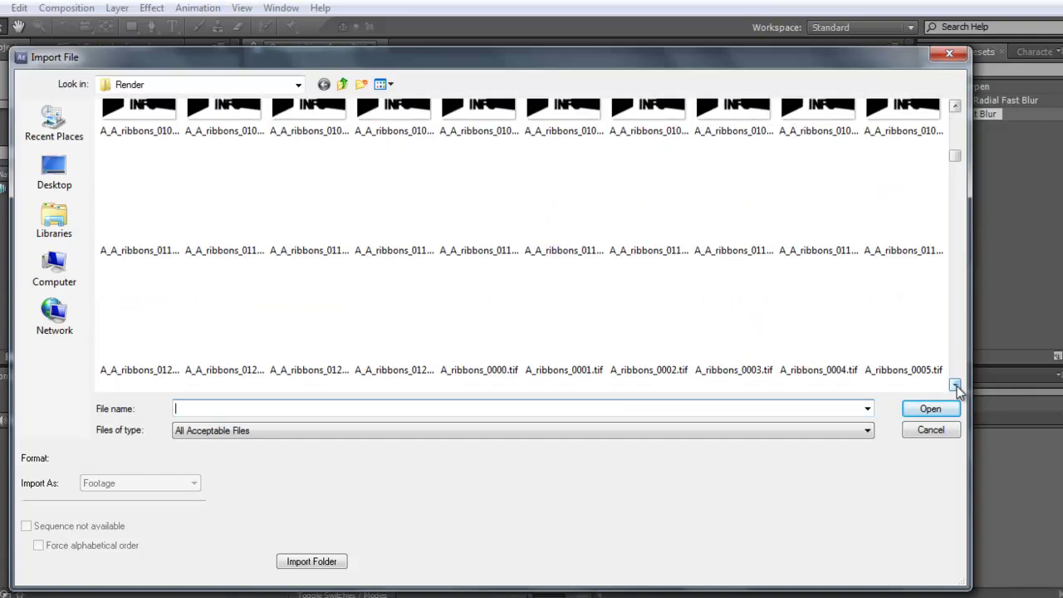
pyautogui.moveTo(955, 386); pyautogui.dragTo(955, 386)
pyautogui.click(499, 307)
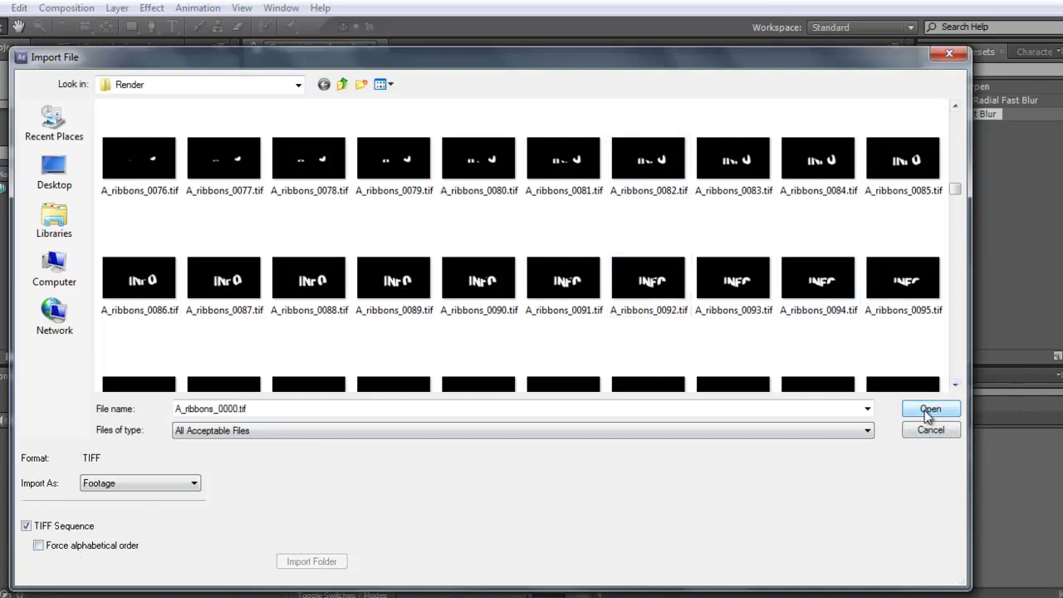
pyautogui.click(928, 411)
# Rename the new A_ribbons sequence to text_matte.
pyautogui.click(66, 191)
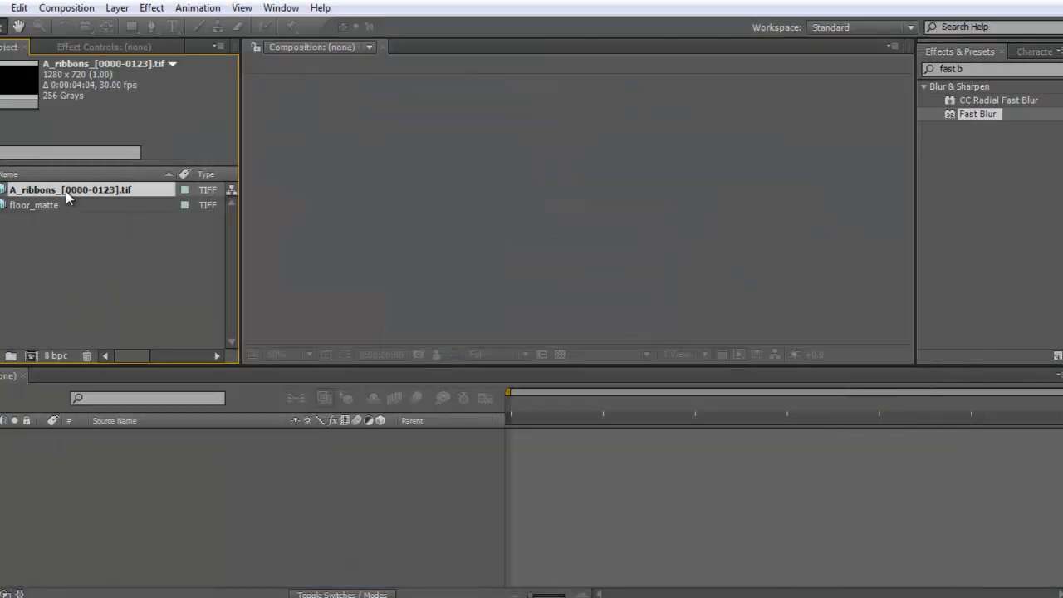
pyautogui.press('Return')
pyautogui.write('text_matt')
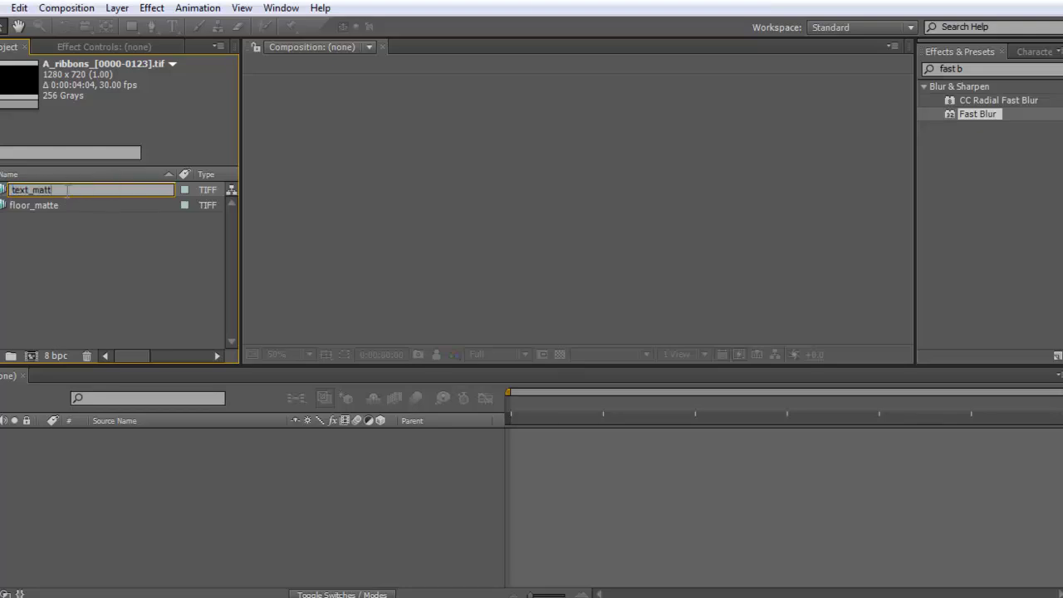
pyautogui.write('e')
pyautogui.press('Return')
pyautogui.click(80, 300)
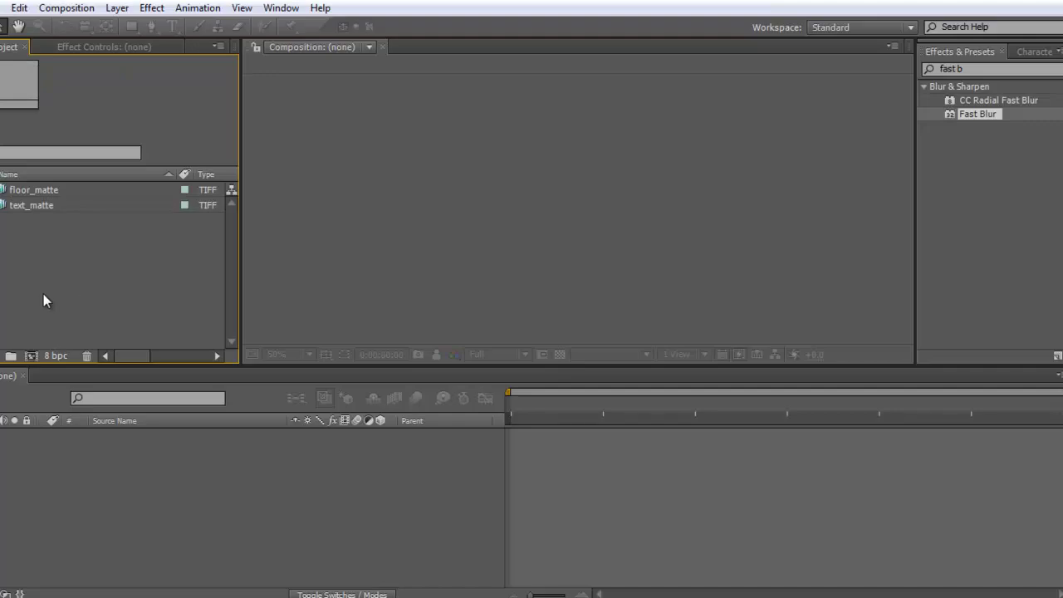
# Import Multi__object_1_0000.tga as a Targa sequence.
pyautogui.doubleClick(43, 301)
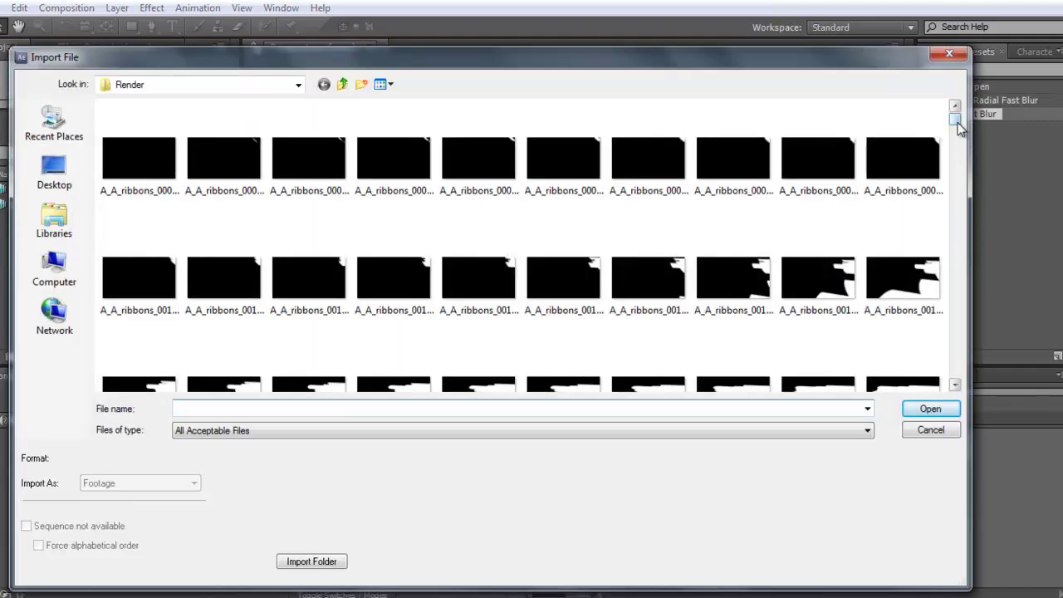
pyautogui.moveTo(957, 123); pyautogui.dragTo(957, 164)
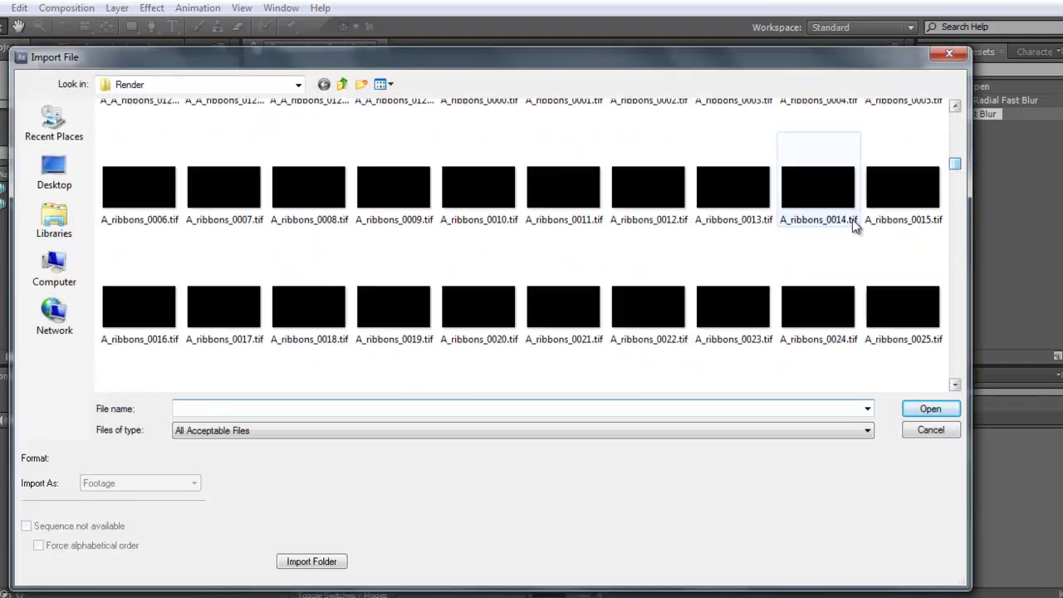
pyautogui.click(714, 316)
pyautogui.scroll(-2, 846, 307)
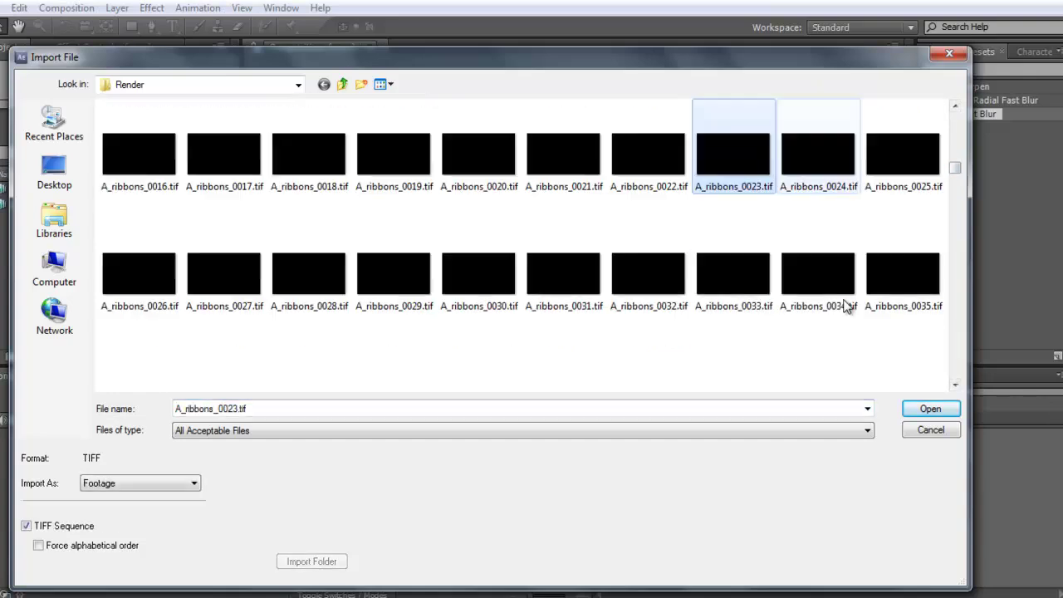
pyautogui.scroll(-5, 846, 308)
pyautogui.scroll(-5, 846, 307)
pyautogui.scroll(-2, 846, 306)
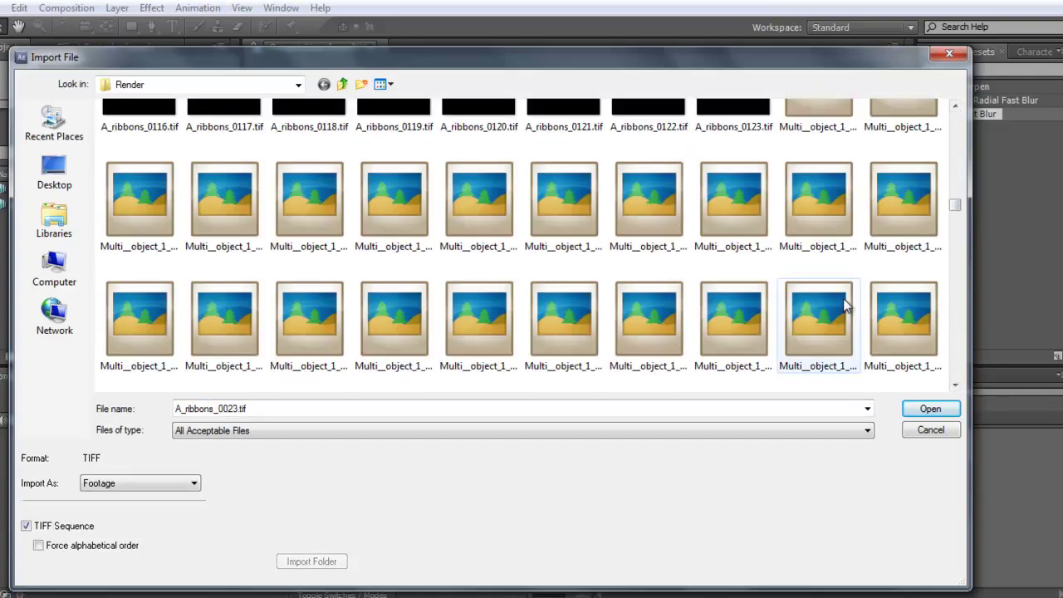
pyautogui.scroll(3, 846, 305)
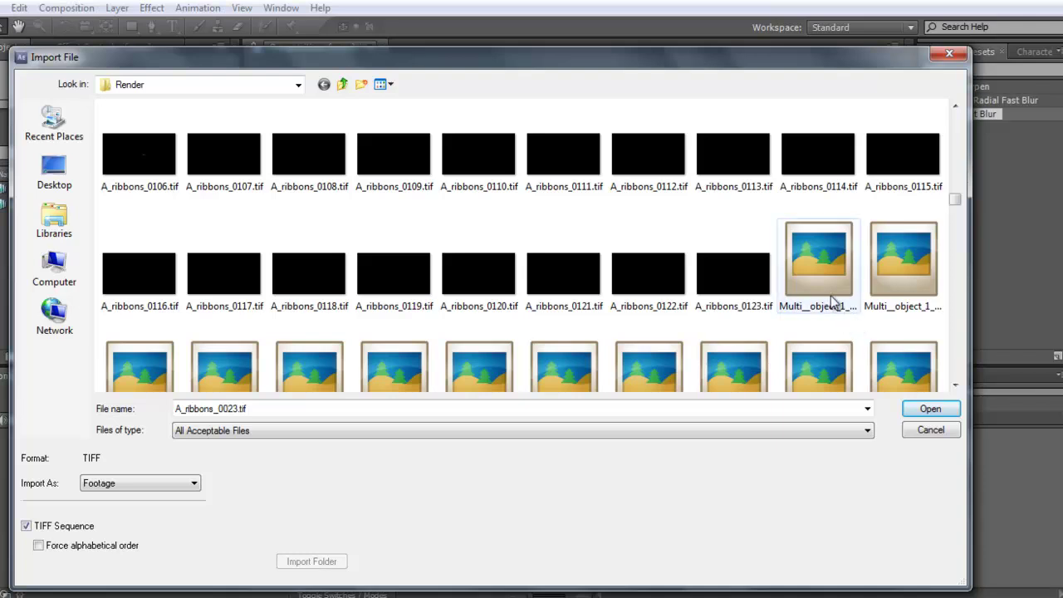
pyautogui.click(833, 301)
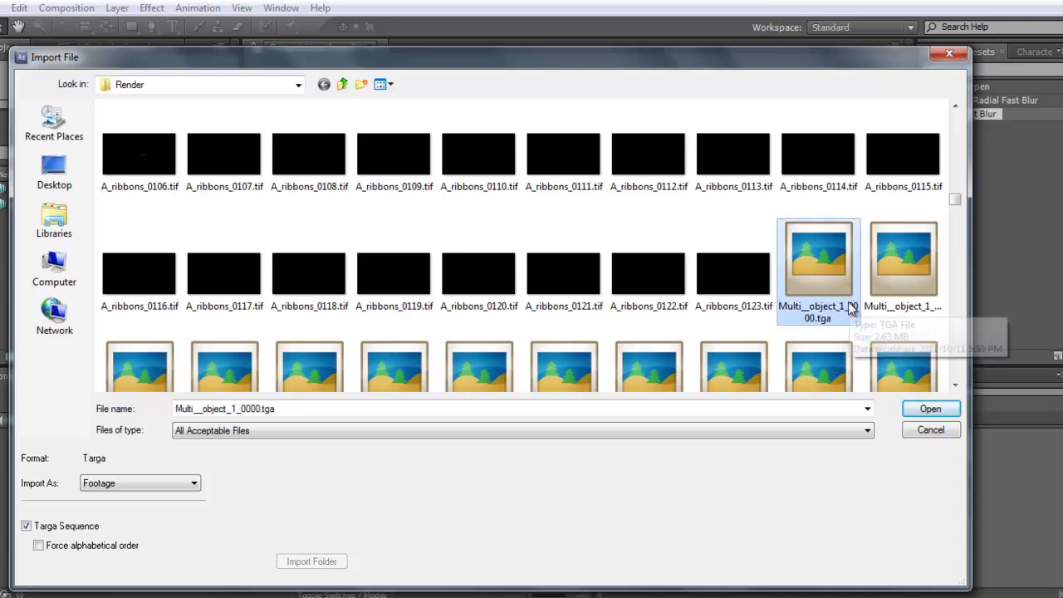
pyautogui.scroll(-3, 870, 330)
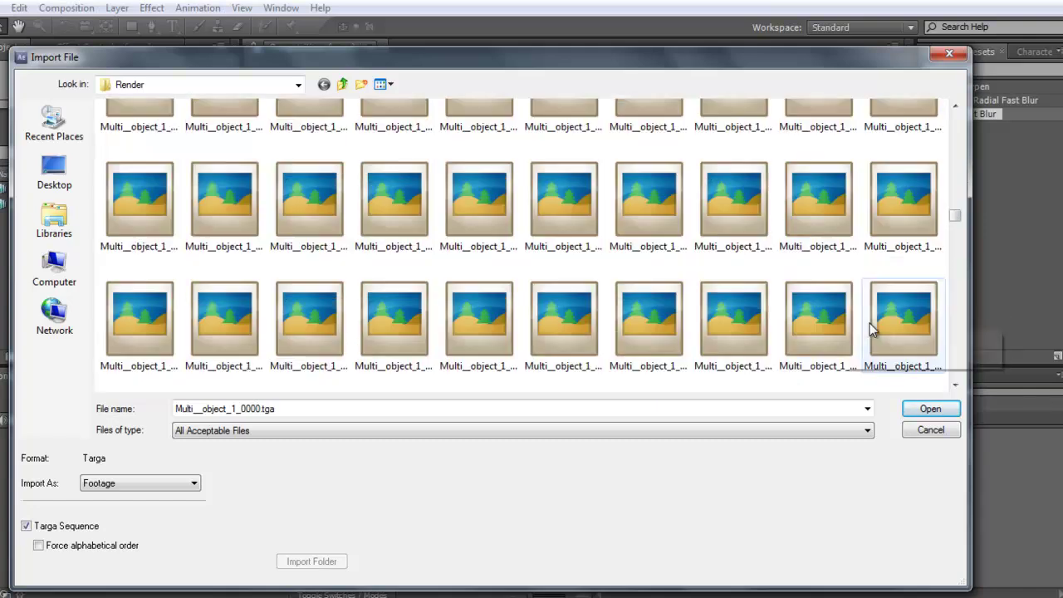
pyautogui.scroll(-3, 870, 330)
pyautogui.scroll(-2, 871, 332)
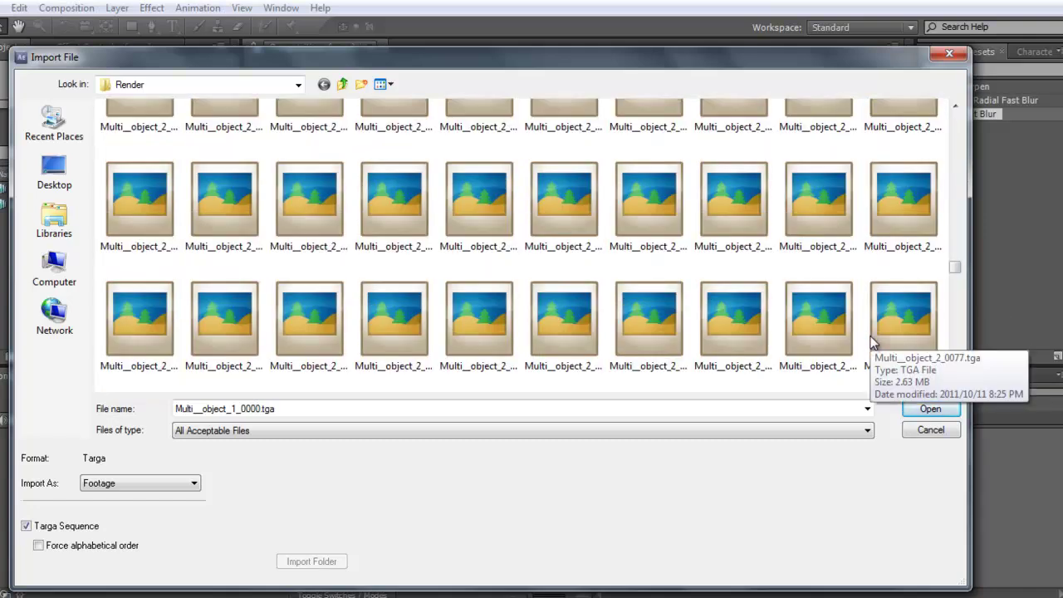
pyautogui.scroll(-3, 872, 340)
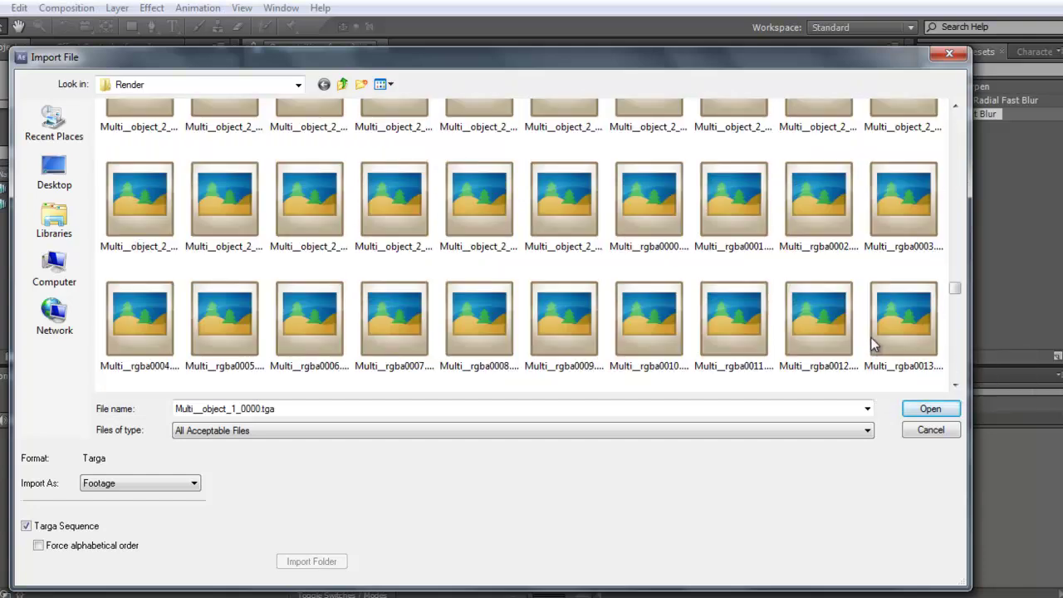
pyautogui.scroll(-3, 872, 339)
pyautogui.scroll(-3, 872, 340)
pyautogui.scroll(-2, 847, 319)
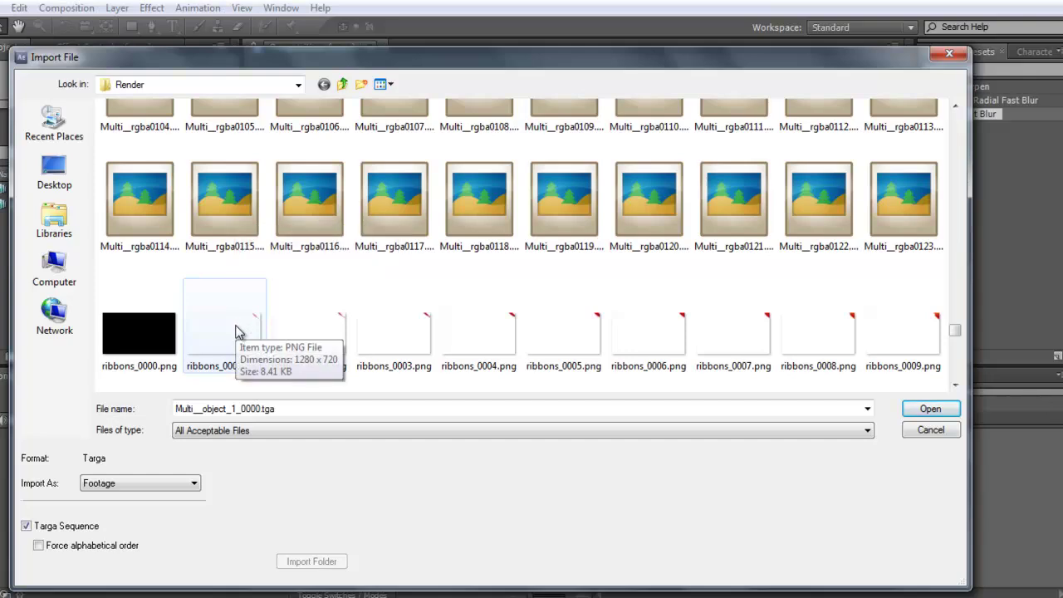
pyautogui.scroll(10, 834, 236)
pyautogui.scroll(2, 833, 236)
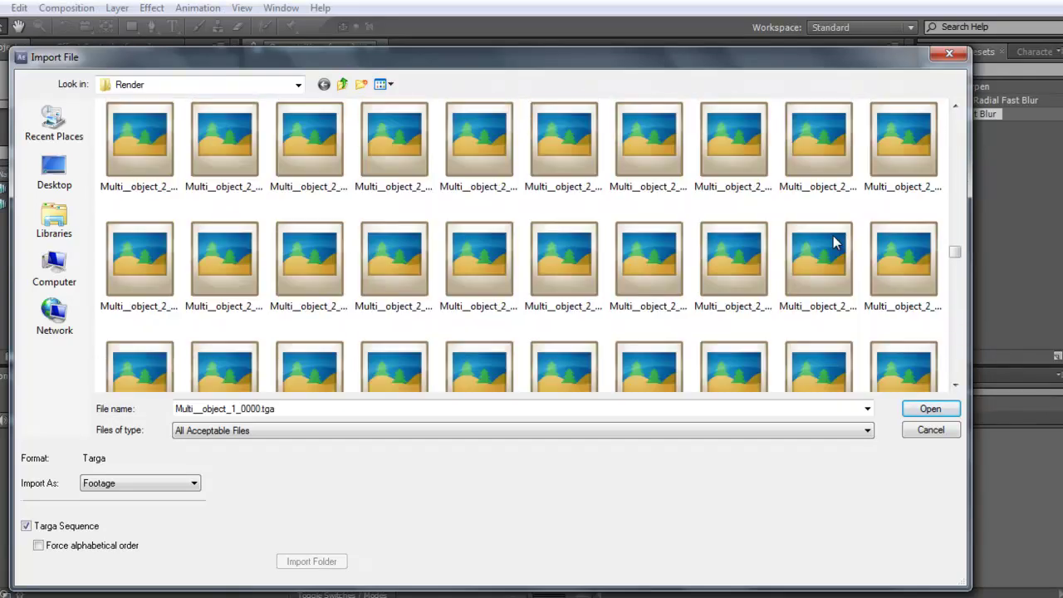
pyautogui.scroll(5, 833, 236)
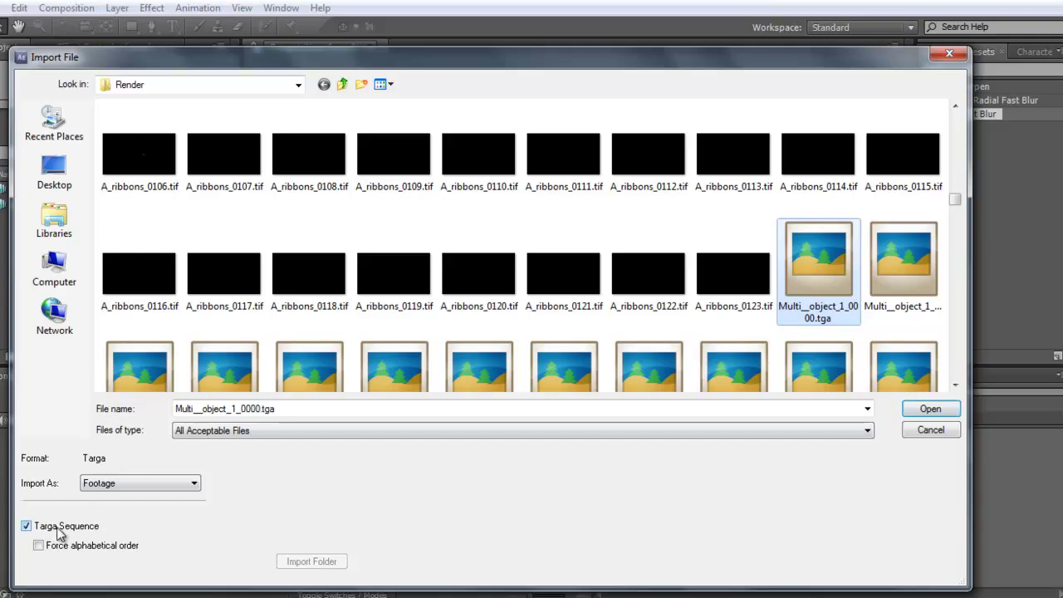
pyautogui.click(908, 411)
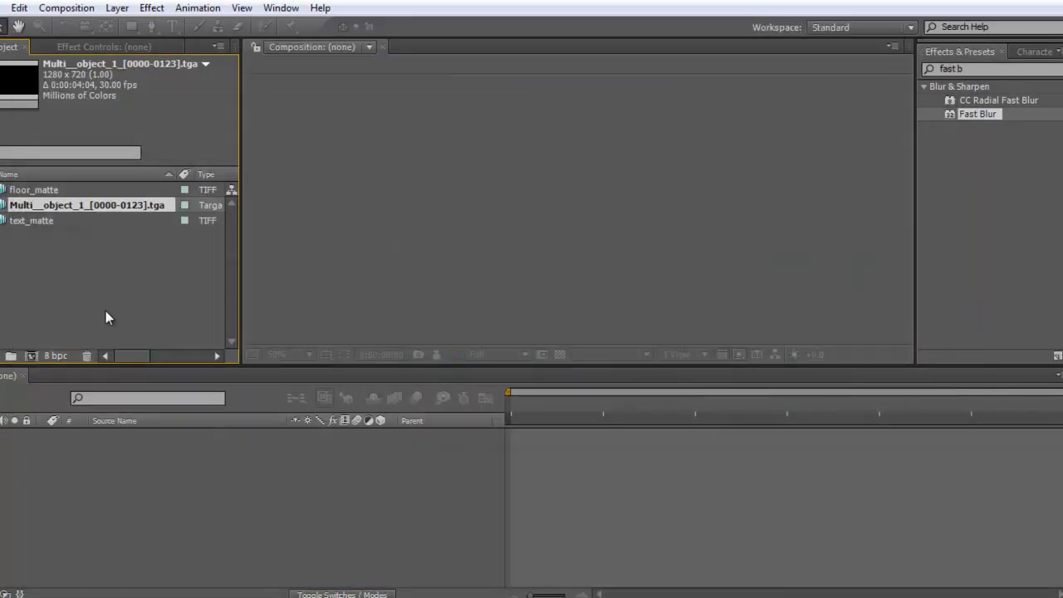
# Open the Multi_object footage in an enlarged Footage viewer and scrub through its frames.
pyautogui.doubleClick(3, 206)
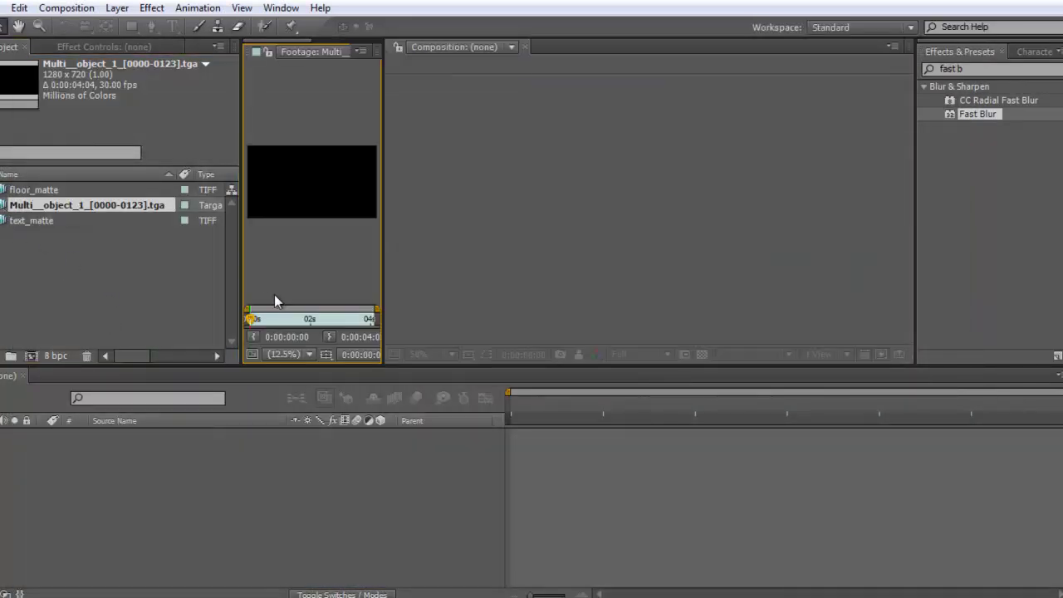
pyautogui.moveTo(383, 309); pyautogui.dragTo(815, 311)
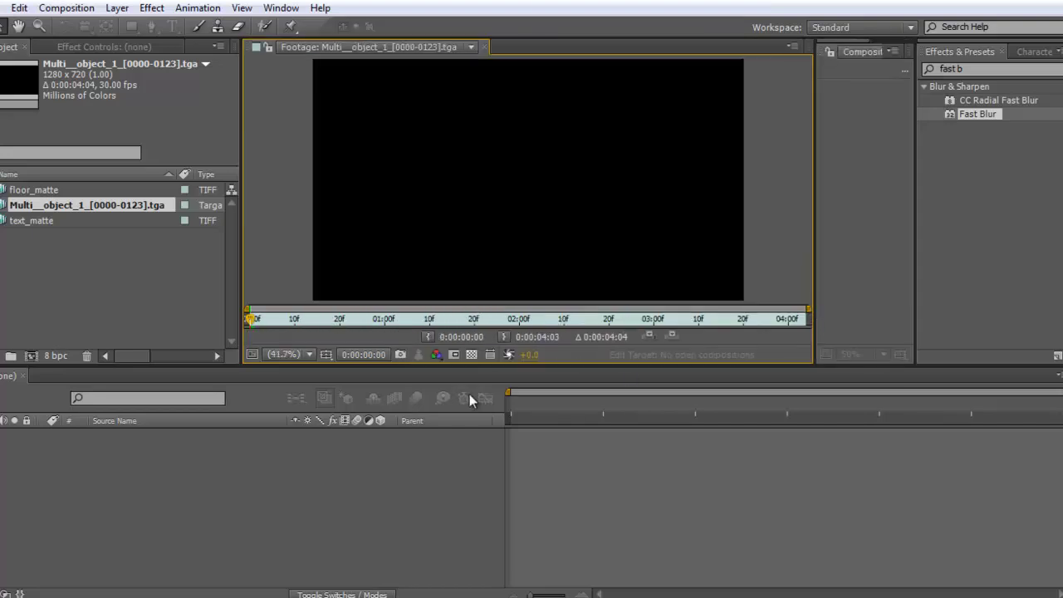
pyautogui.moveTo(470, 369); pyautogui.dragTo(465, 440)
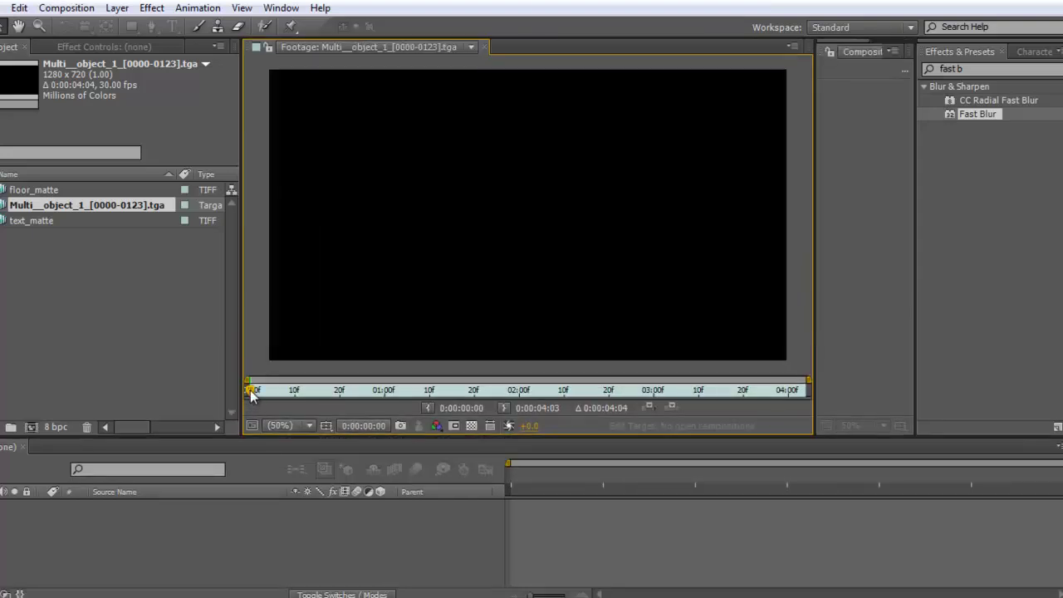
pyautogui.moveTo(250, 390)
pyautogui.mouseDown()
pyautogui.moveTo(666, 402)
pyautogui.moveTo(562, 390)
pyautogui.mouseUp()
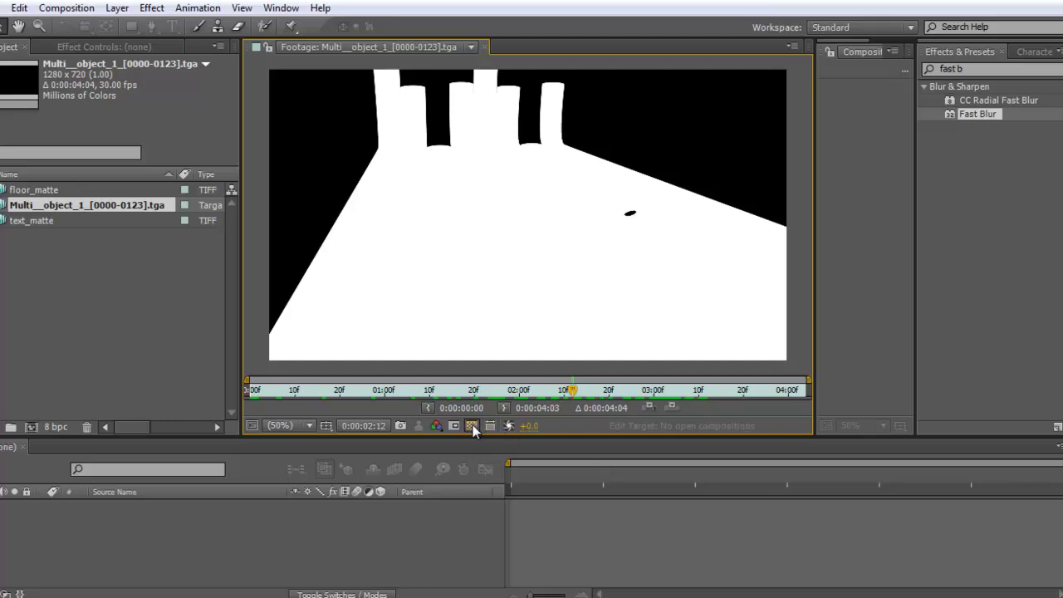
# Delete the Multi_object footage from the project.
pyautogui.click(44, 221)
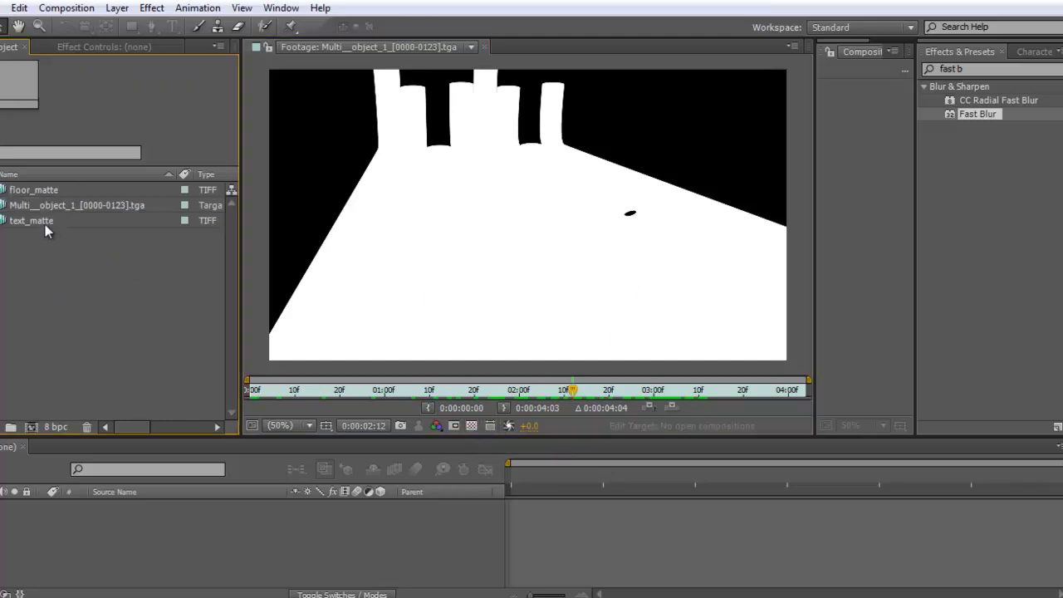
pyautogui.click(42, 207)
pyautogui.press('Delete')
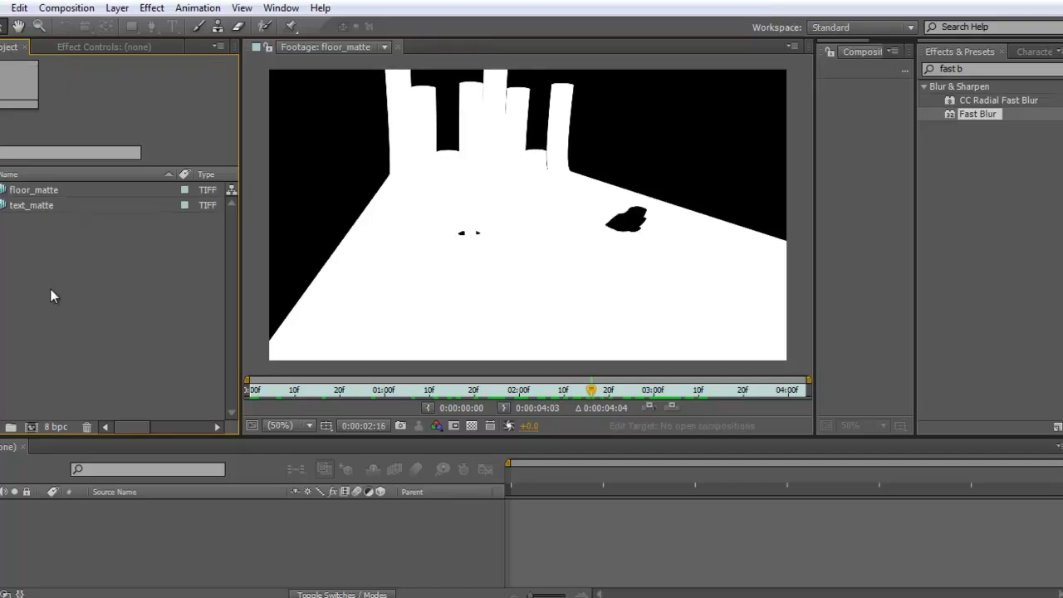
# Import ribbons_0001.png as a PNG sequence.
pyautogui.click(398, 48)
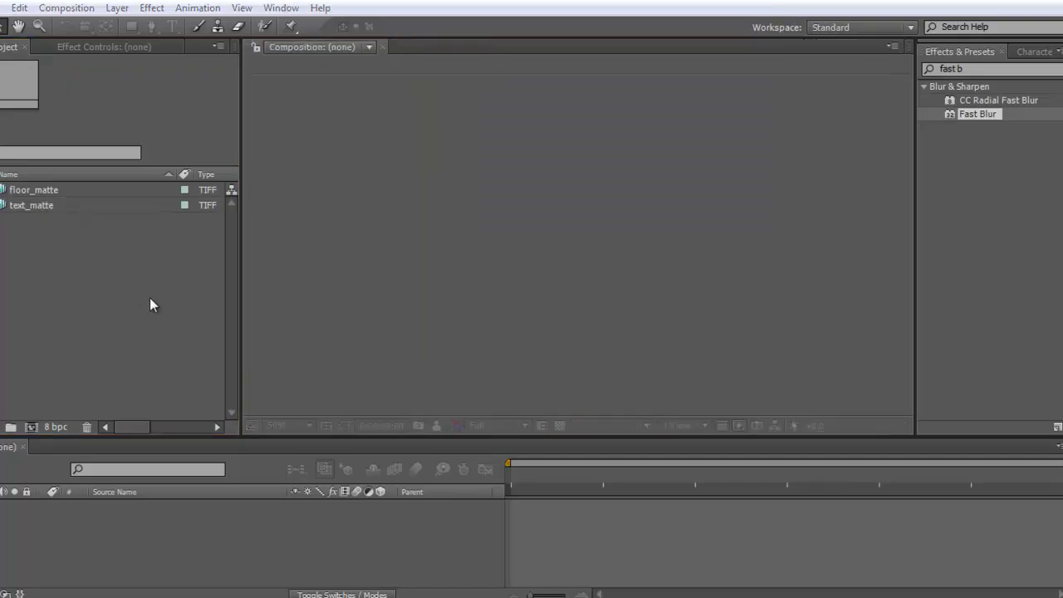
pyautogui.doubleClick(150, 298)
pyautogui.moveTo(955, 119); pyautogui.dragTo(956, 335)
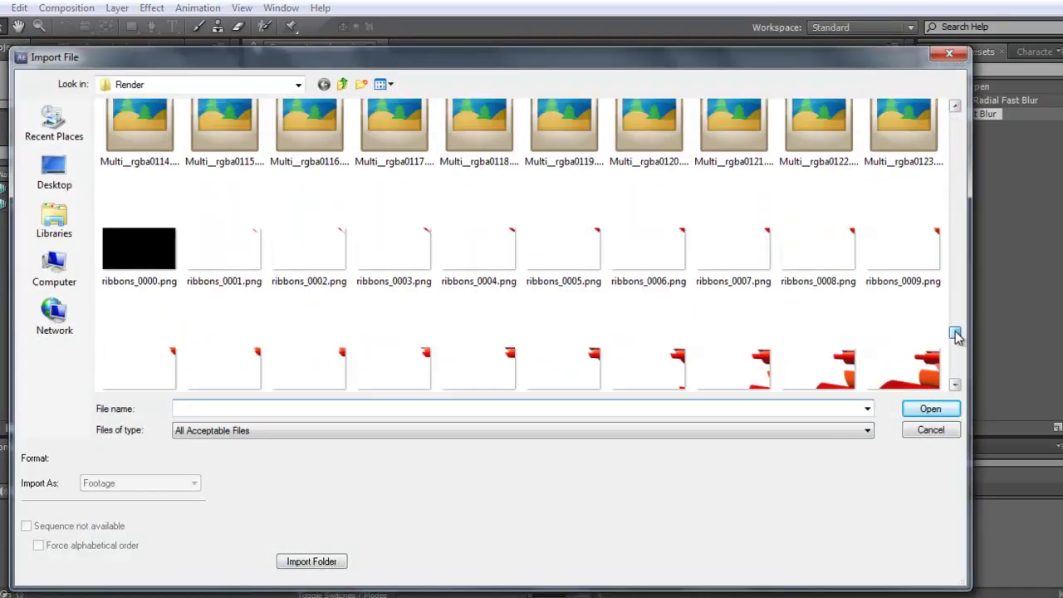
pyautogui.click(224, 249)
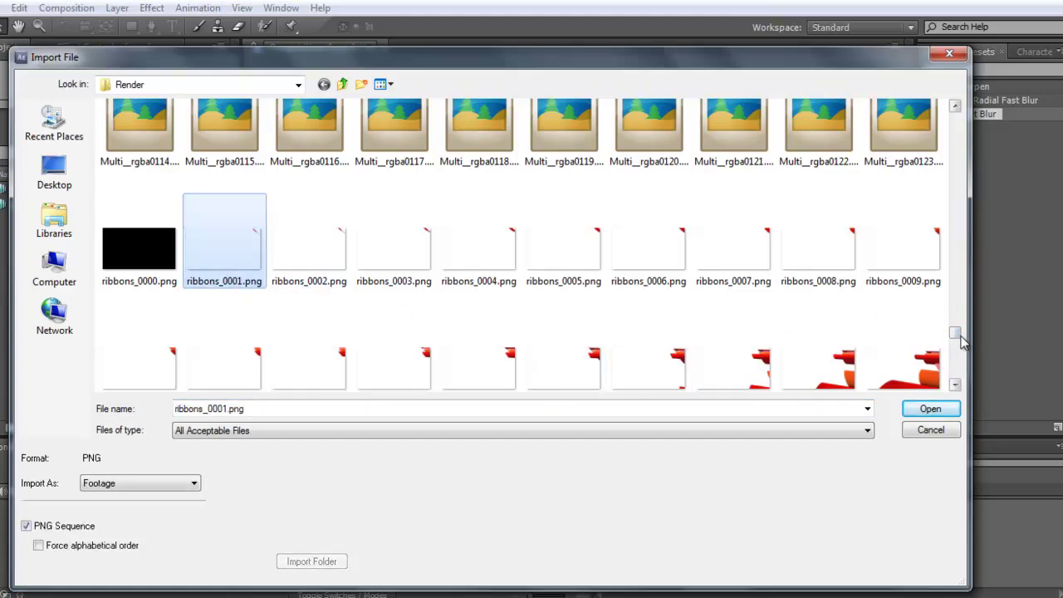
pyautogui.moveTo(959, 339); pyautogui.dragTo(957, 382)
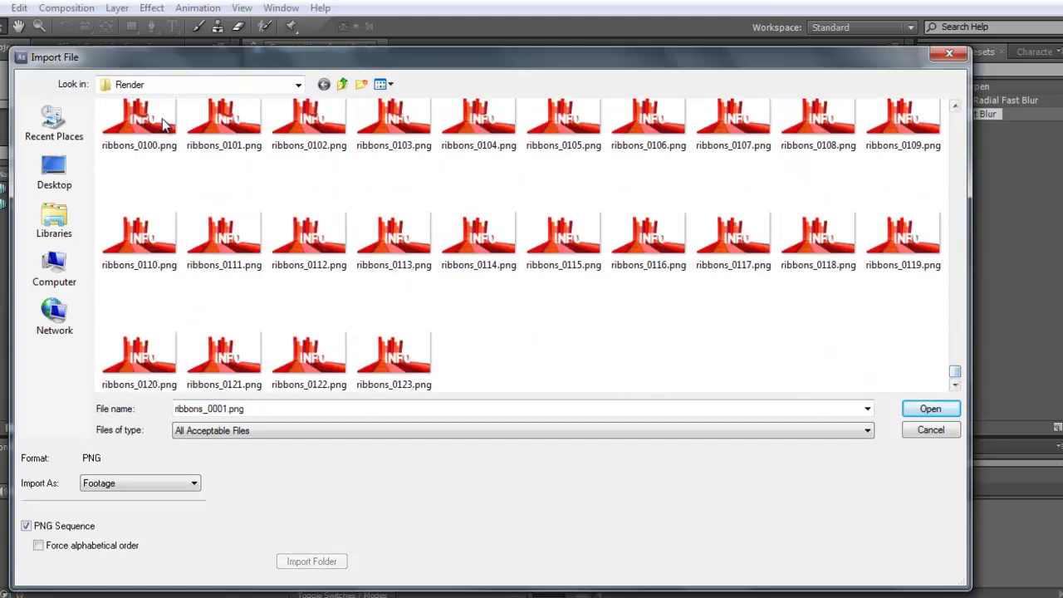
pyautogui.click(947, 412)
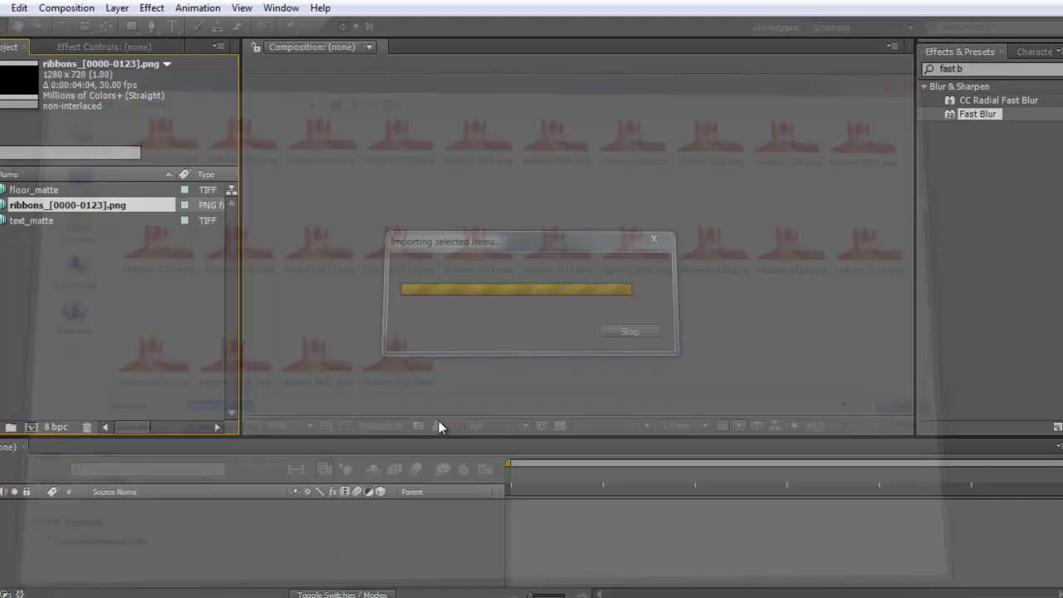
# Rename the imported ribbons footage to Master_Scene.
pyautogui.click(151, 345)
pyautogui.click(52, 204)
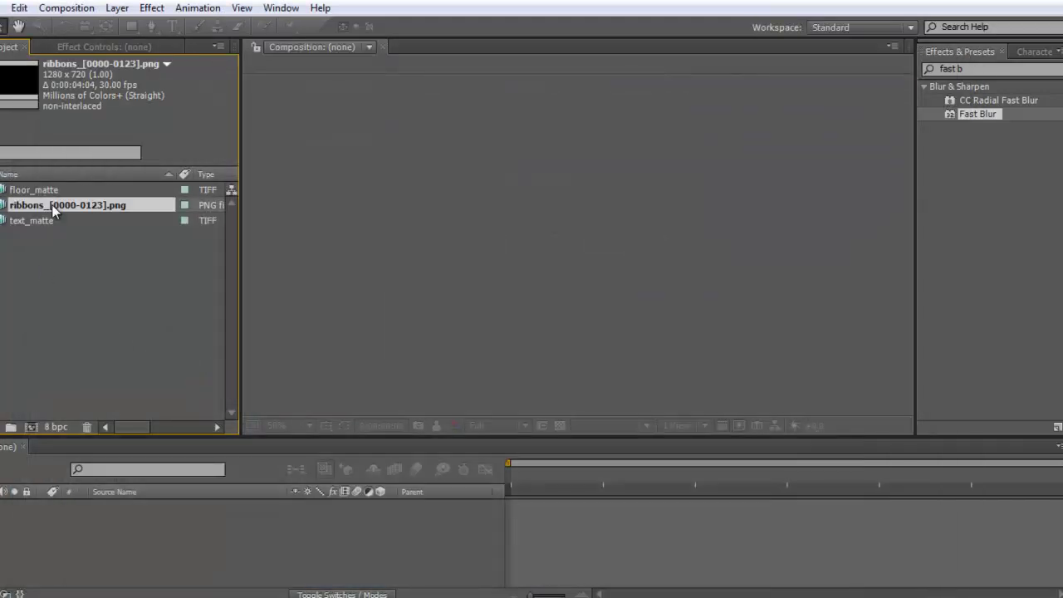
pyautogui.press('Return')
pyautogui.write('Master_')
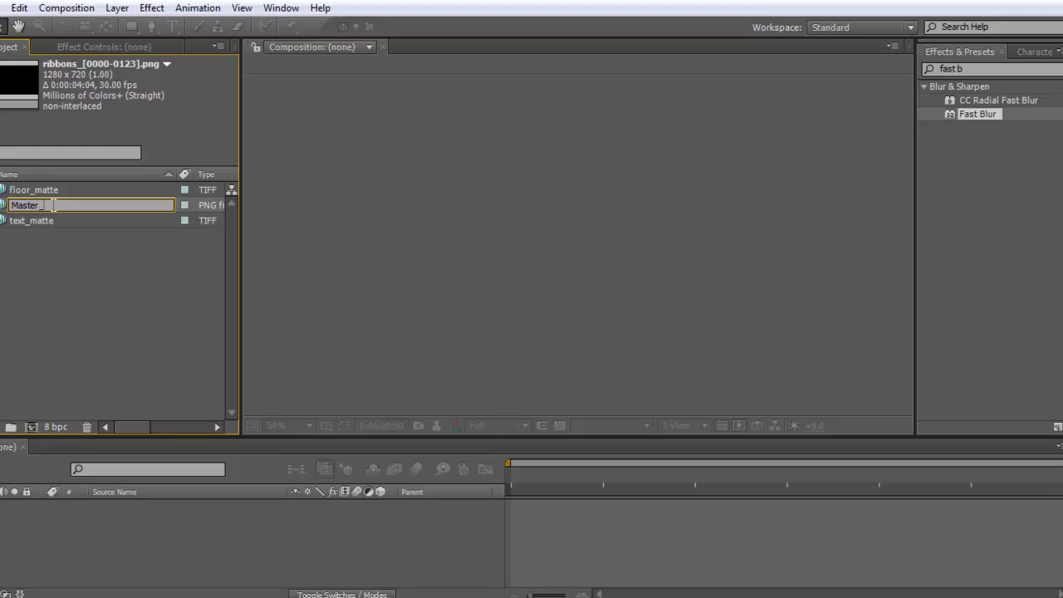
pyautogui.write('Scene')
pyautogui.press('Return')
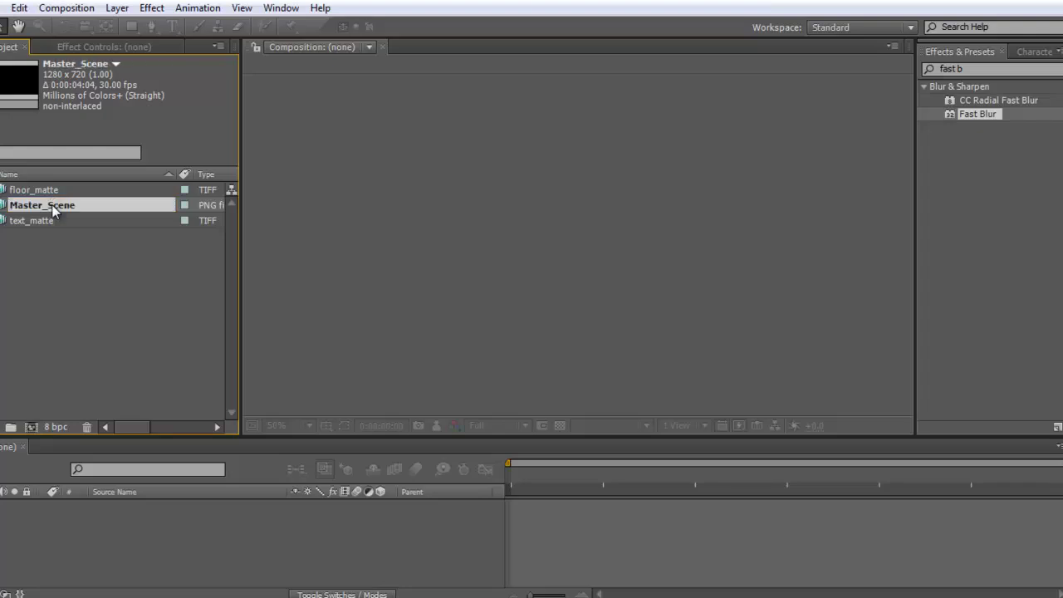
pyautogui.click(66, 316)
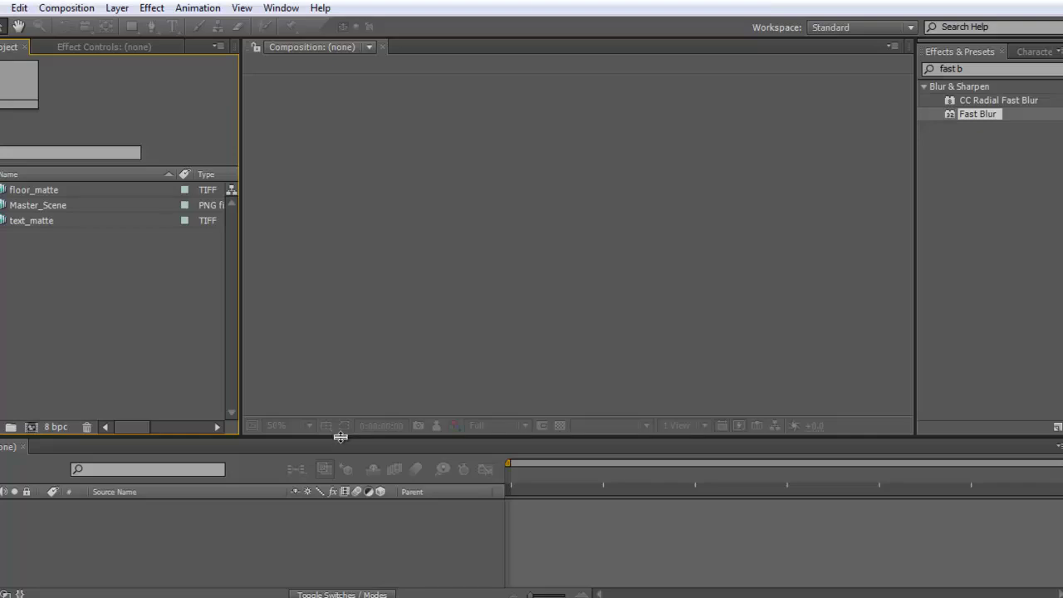
pyautogui.moveTo(341, 435); pyautogui.dragTo(340, 394)
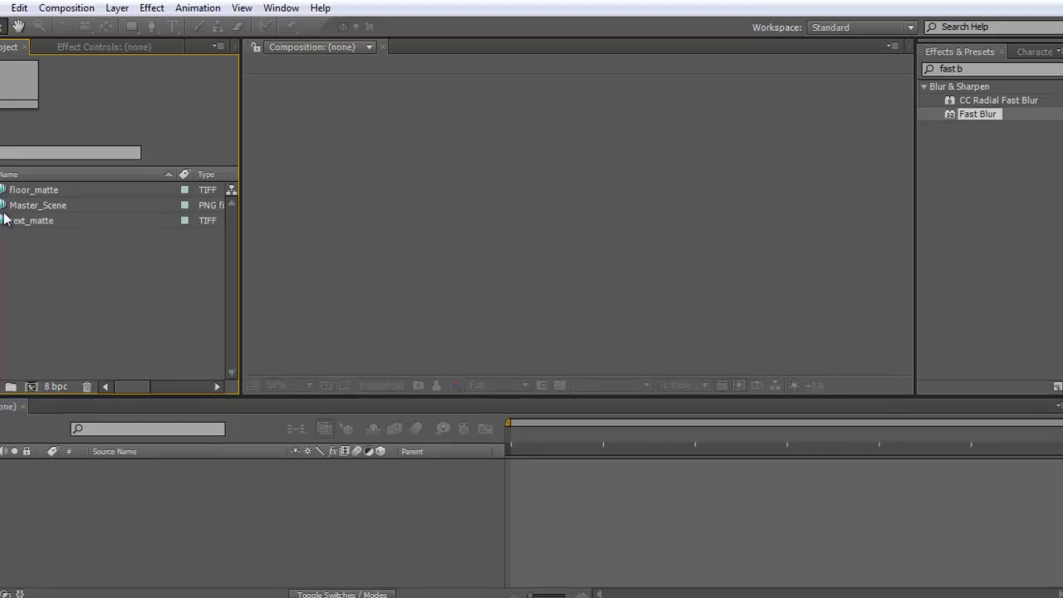
# Build the ribbons comp from Master_Scene and inspect the INFO letters over the transparency grid.
pyautogui.moveTo(37, 205); pyautogui.dragTo(76, 520)
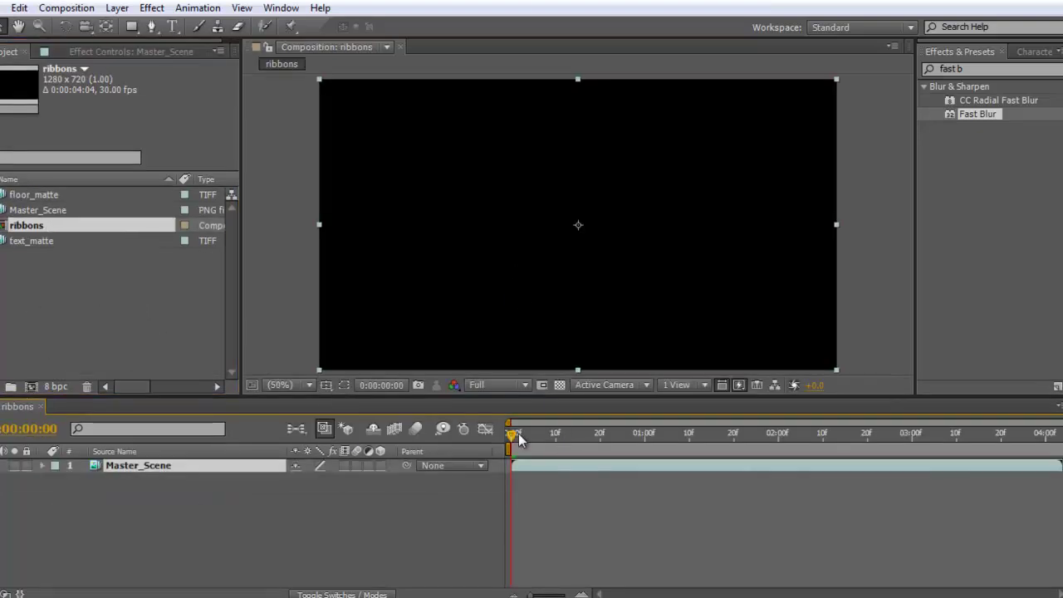
pyautogui.moveTo(518, 432)
pyautogui.mouseDown()
pyautogui.moveTo(995, 462)
pyautogui.moveTo(636, 463)
pyautogui.moveTo(928, 468)
pyautogui.moveTo(908, 472)
pyautogui.mouseUp()
pyautogui.click(559, 385)
pyautogui.scroll(2, 627, 280)
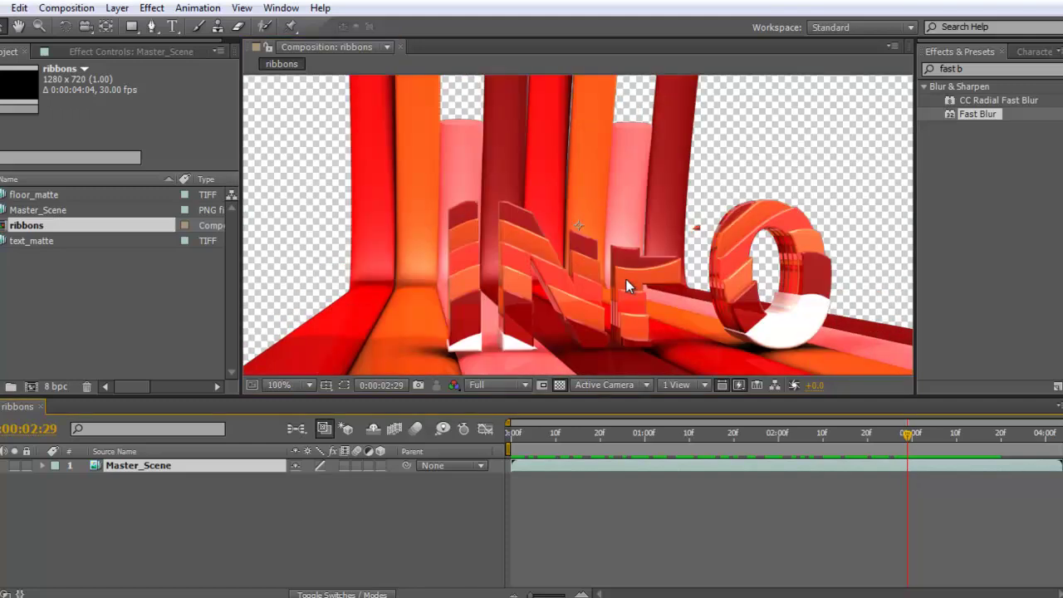
pyautogui.moveTo(646, 294); pyautogui.dragTo(626, 181)
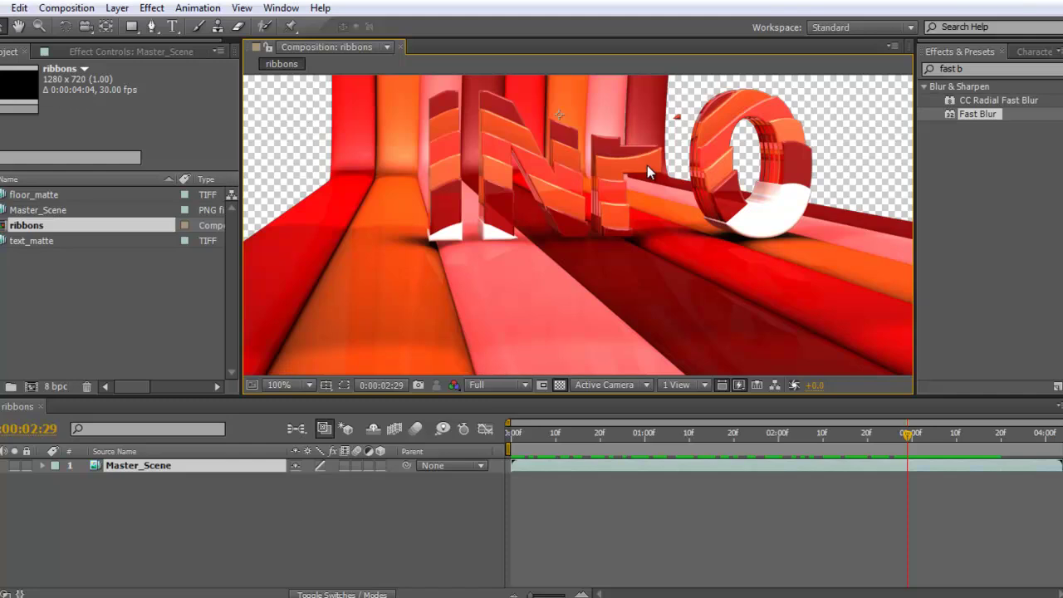
pyautogui.press(',')
pyautogui.press(',')
# Click back and forth between floor_matte and text_matte in the project, then clear the selection.
pyautogui.click(116, 363)
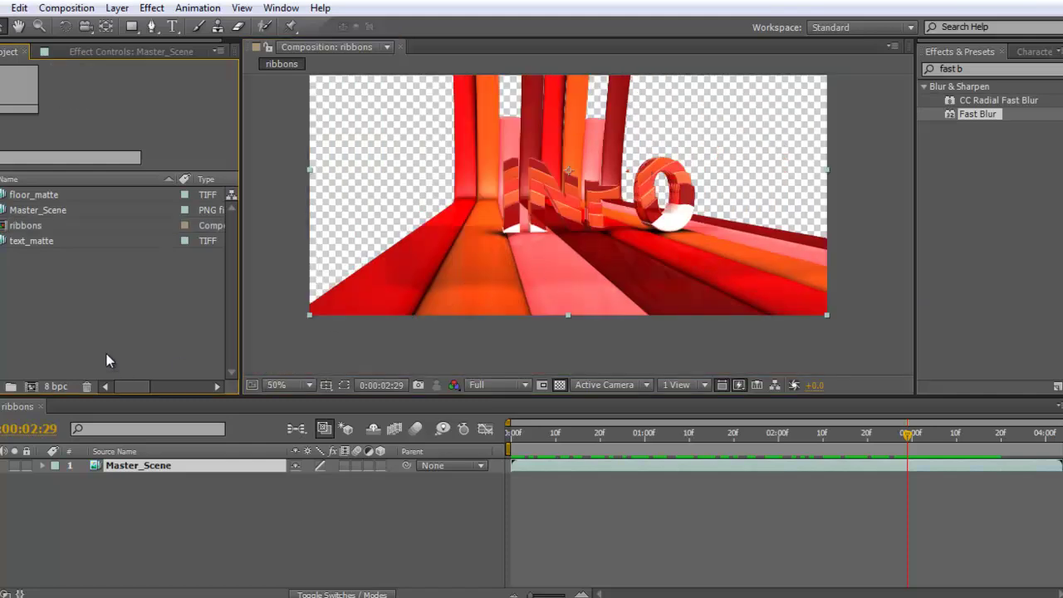
pyautogui.click(35, 198)
pyautogui.click(37, 242)
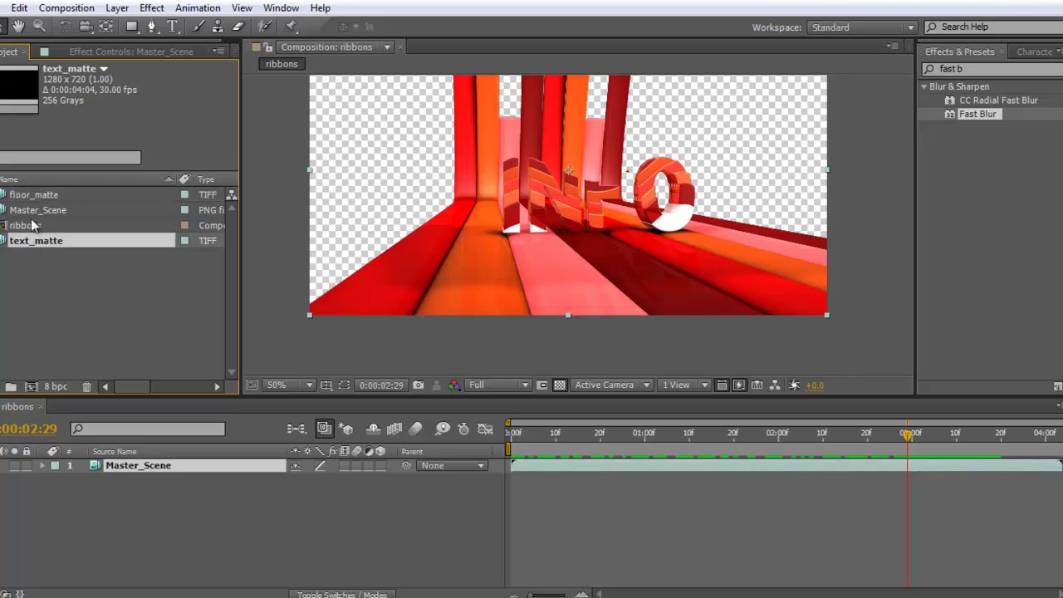
pyautogui.click(34, 195)
pyautogui.click(35, 241)
pyautogui.click(27, 196)
pyautogui.click(106, 330)
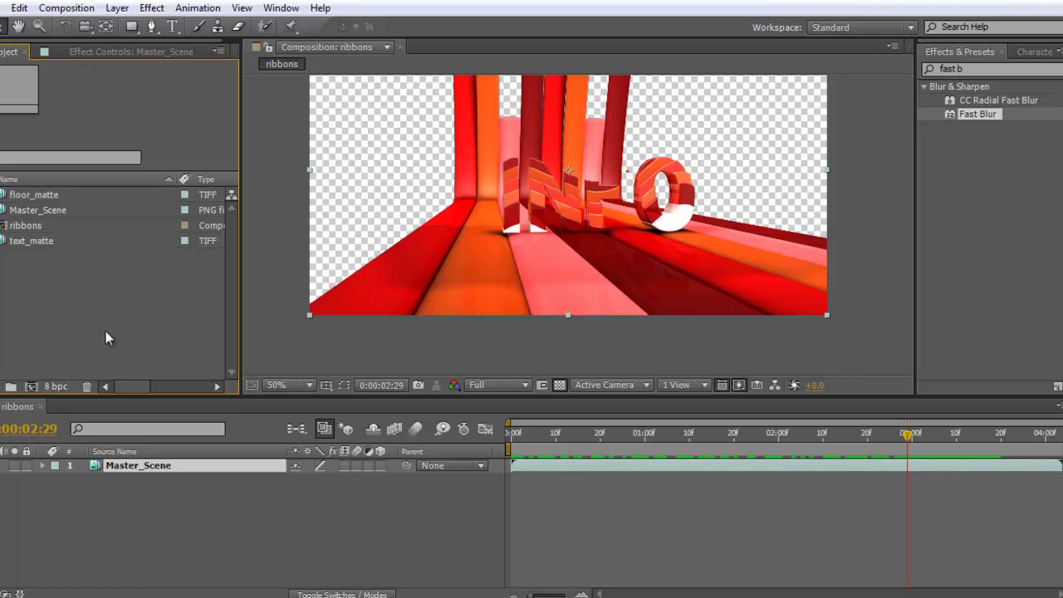
pyautogui.click(88, 528)
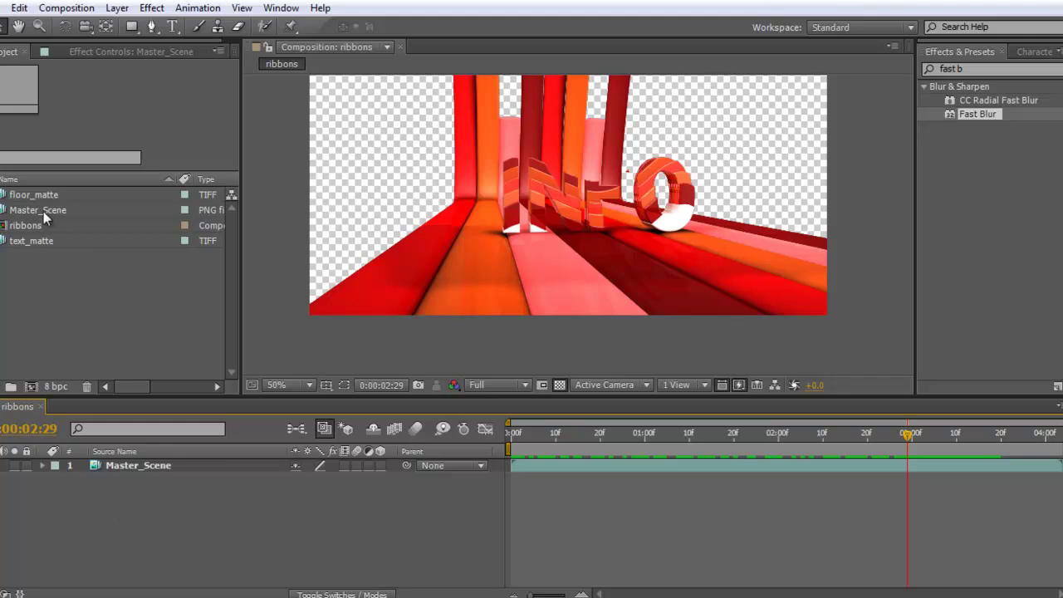
# Create a composition from floor_matte and name it Florr_Matte_Precomp.
pyautogui.moveTo(37, 198); pyautogui.dragTo(33, 387)
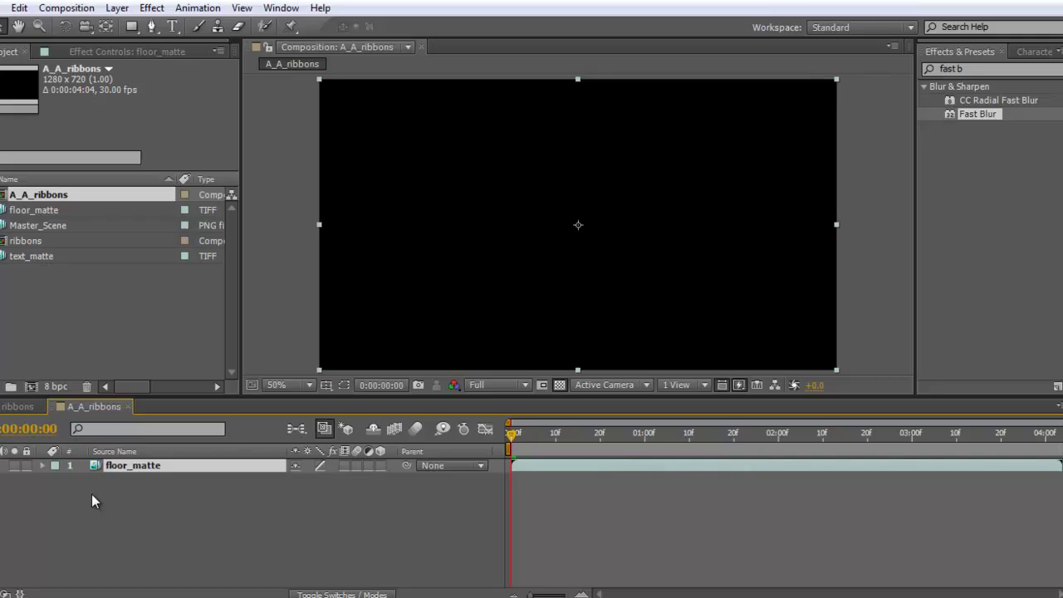
pyautogui.click(70, 197)
pyautogui.press('Return')
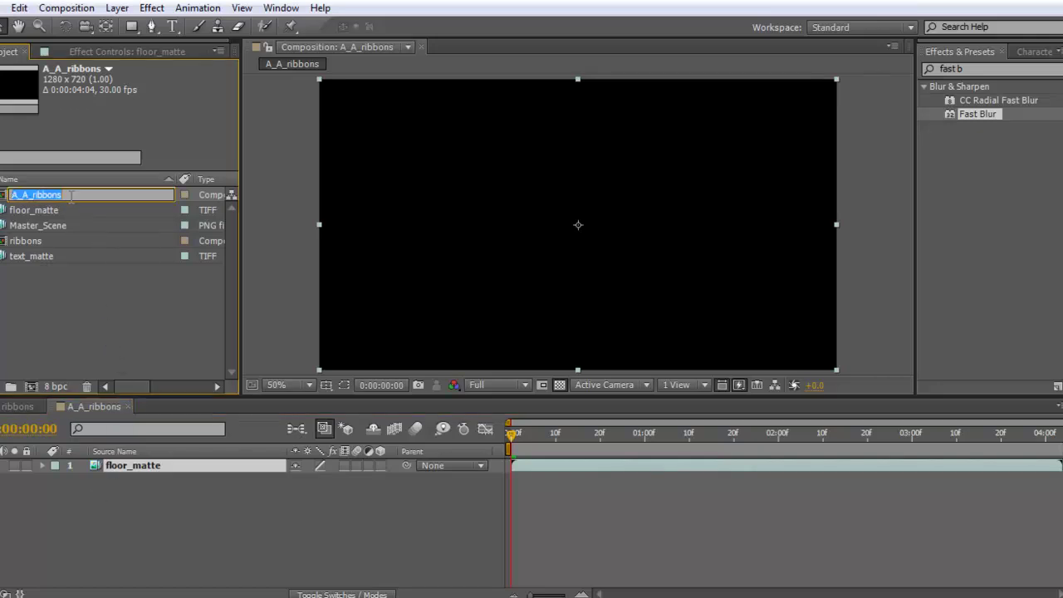
pyautogui.write('Florr_Matte_Precomp')
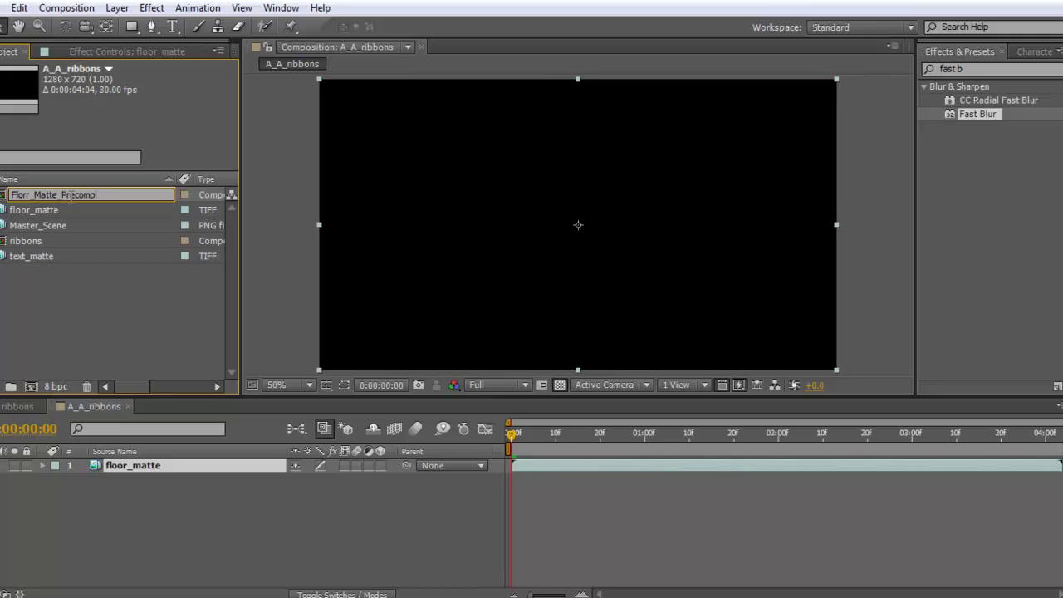
pyautogui.press('Return')
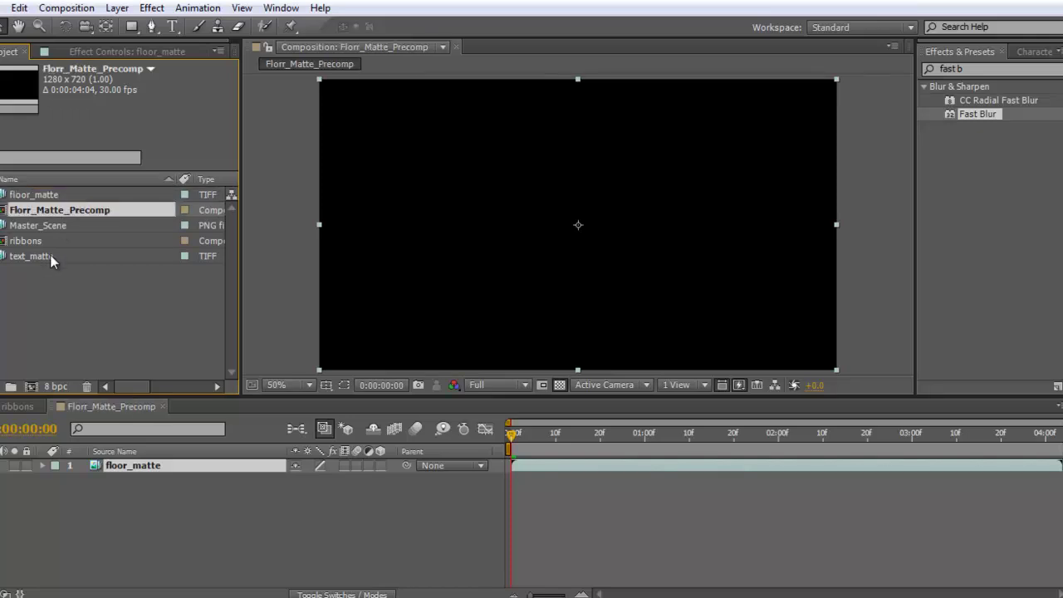
# Create a composition from text_matte and name it Text_Matte_Precomp.
pyautogui.click(50, 260)
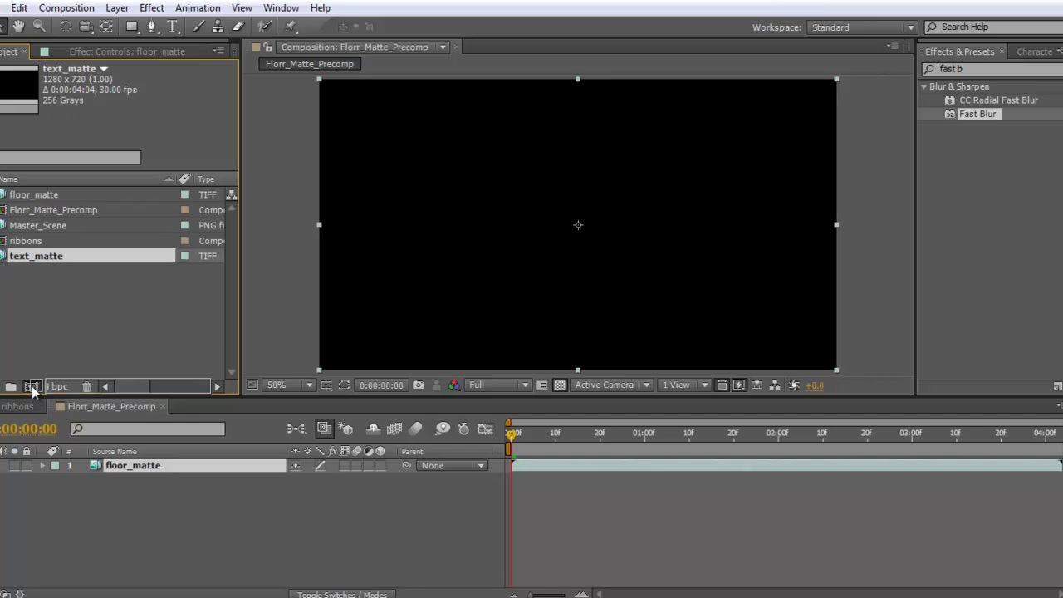
pyautogui.click(32, 386)
pyautogui.write('A_ribbons')
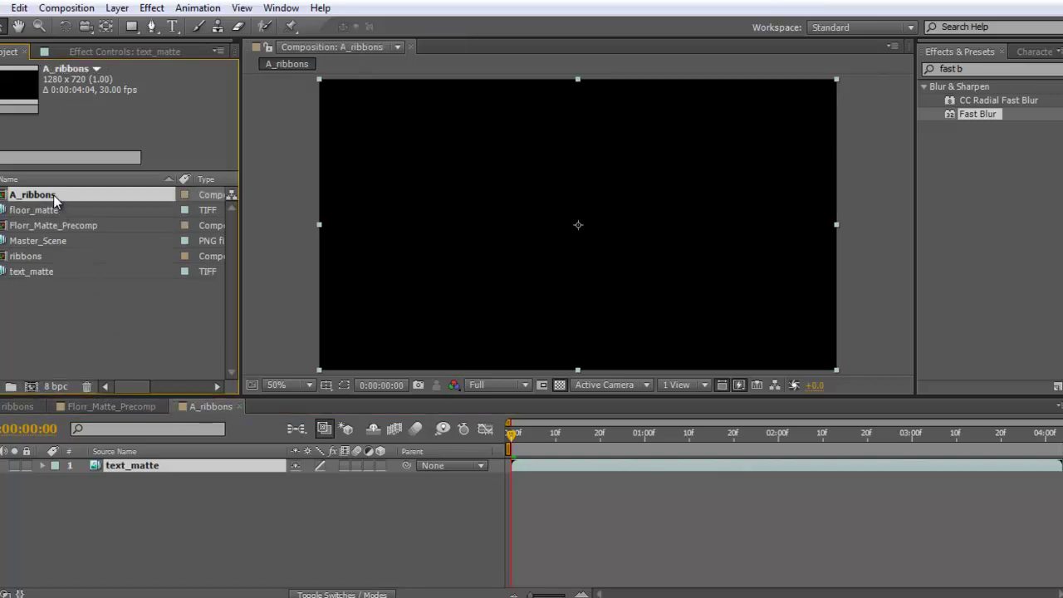
pyautogui.press('Return')
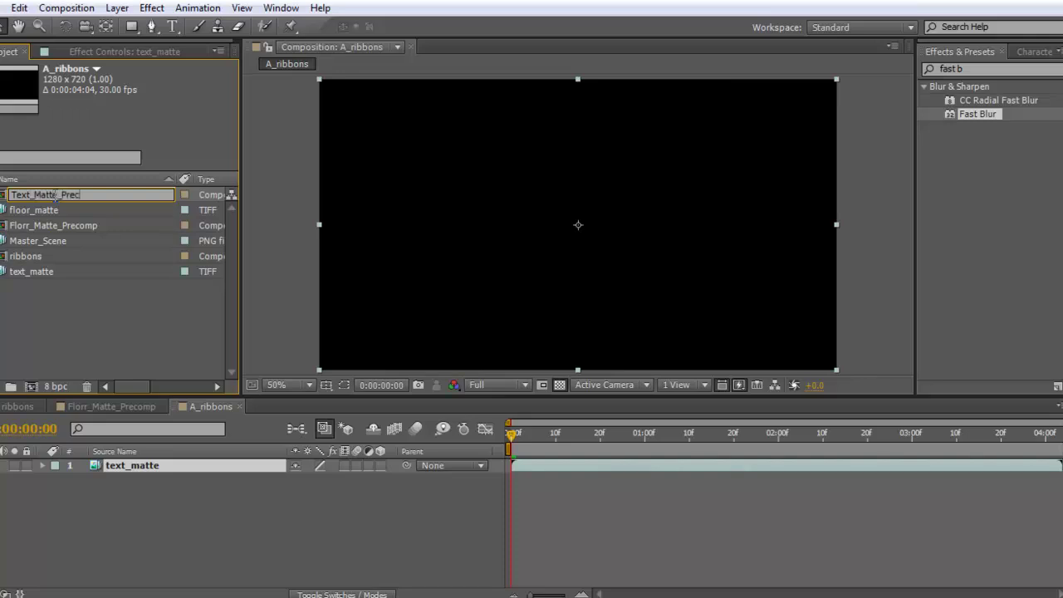
pyautogui.press('Return')
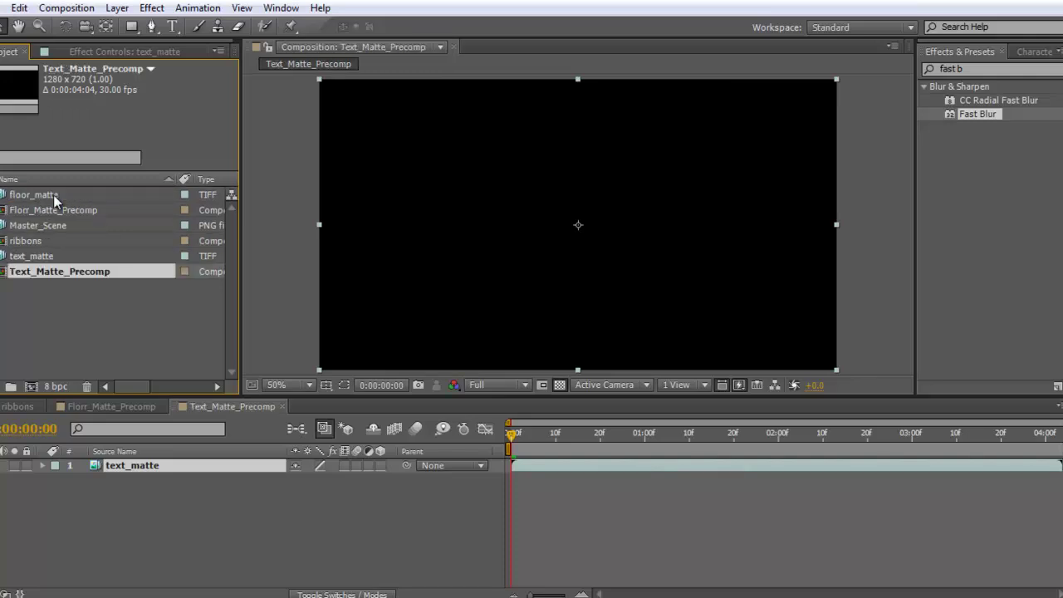
pyautogui.click(57, 330)
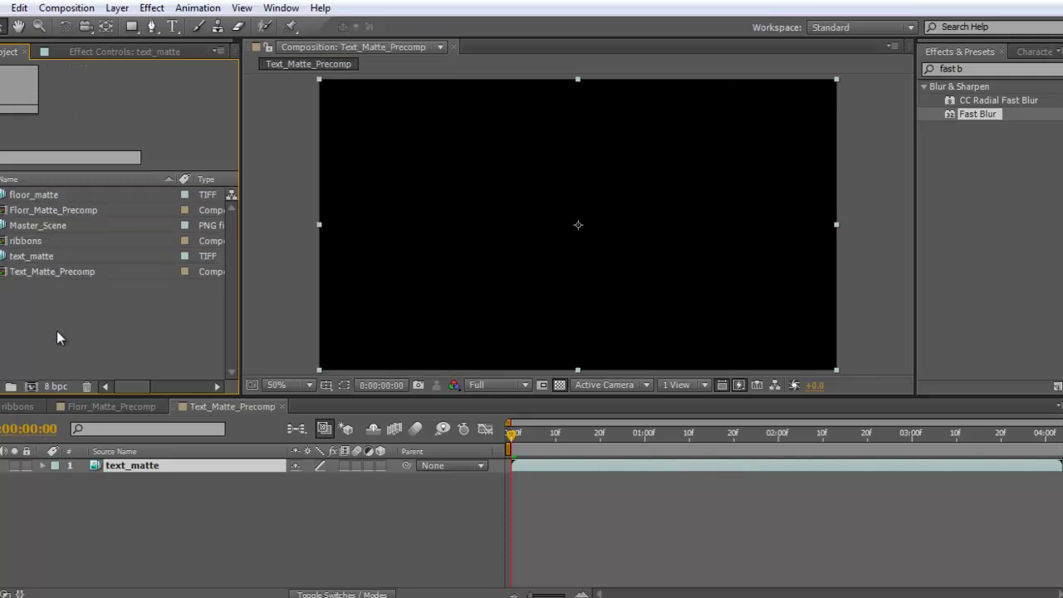
pyautogui.moveTo(10, 274); pyautogui.dragTo(19, 256)
pyautogui.click(29, 301)
# Fix the misspelled Florr_Matte_Precomp name to Floor_Matte_Precomp.
pyautogui.click(121, 407)
pyautogui.click(119, 506)
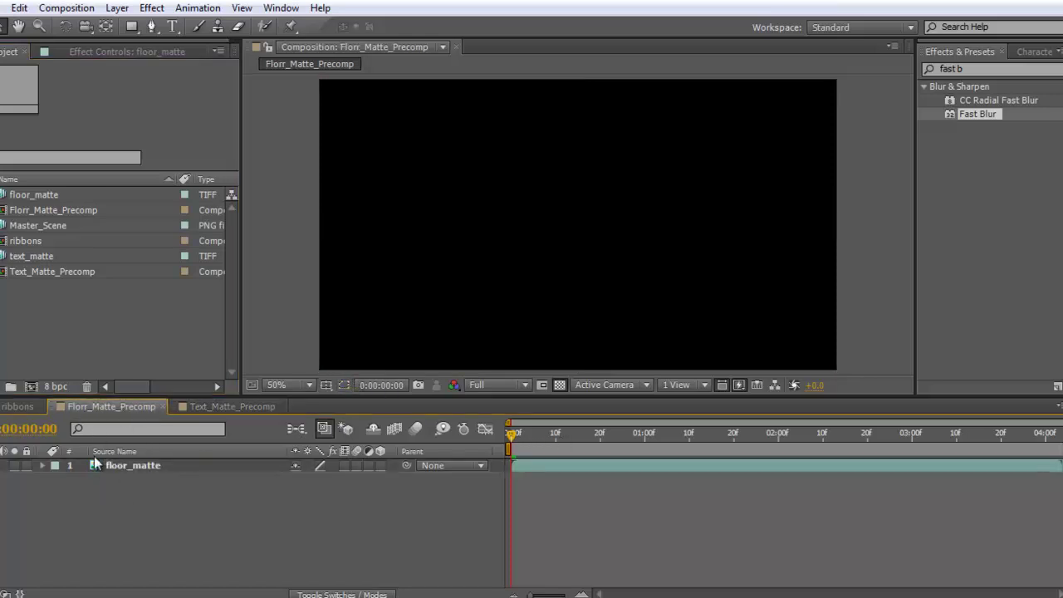
pyautogui.click(26, 213)
pyautogui.press('Return')
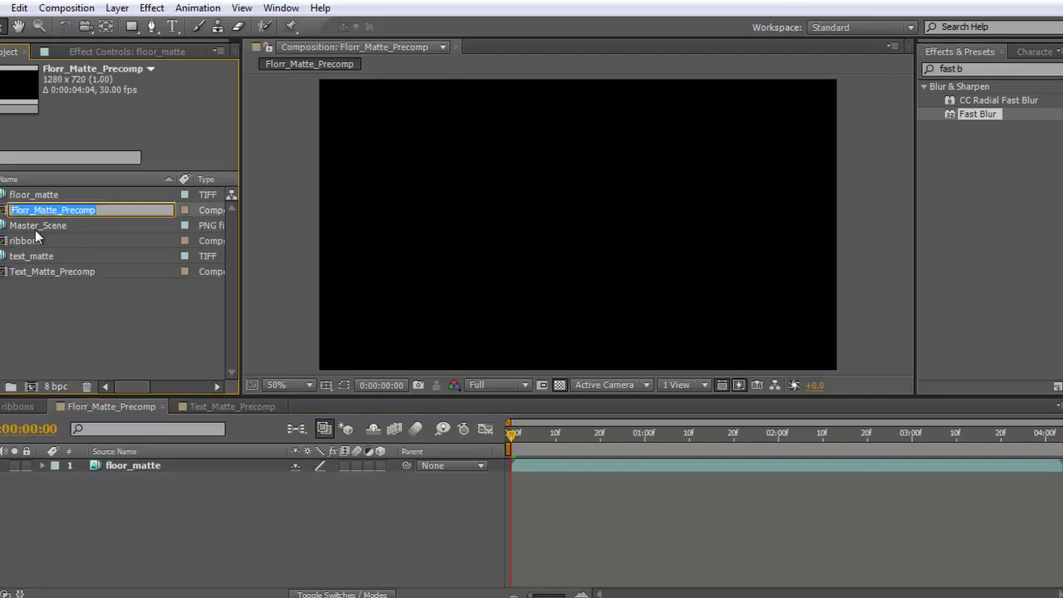
pyautogui.press('Right')
pyautogui.press('Left')
pyautogui.press('Left')
pyautogui.press('Left')
pyautogui.press('Left')
pyautogui.press('Left')
pyautogui.press('Left')
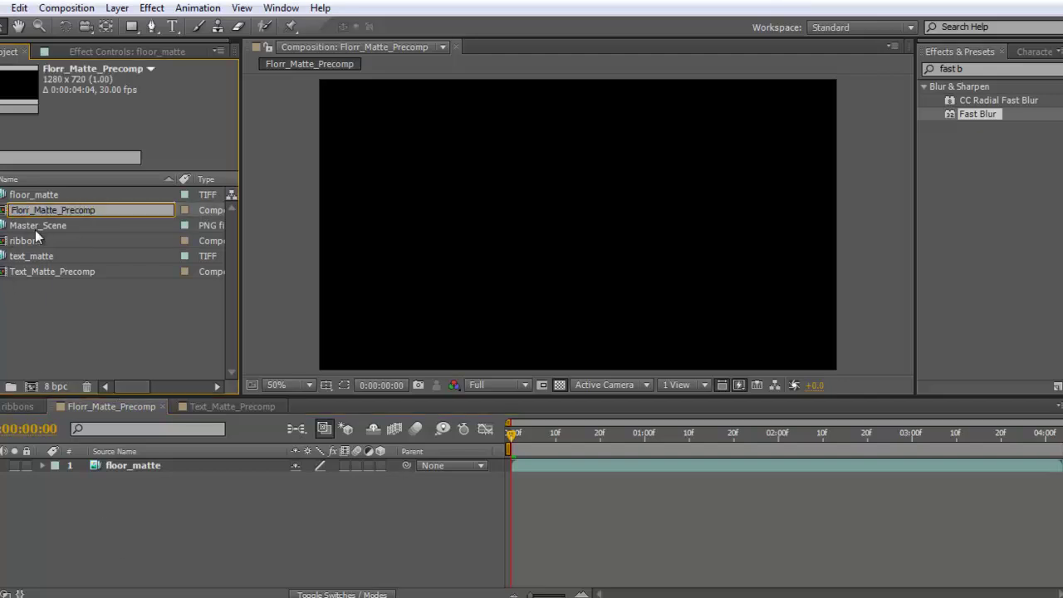
pyautogui.press('BackSpace')
pyautogui.press('BackSpace')
pyautogui.press('BackSpace')
pyautogui.write('oo')
pyautogui.write('re')
pyautogui.press('Return')
pyautogui.click(75, 373)
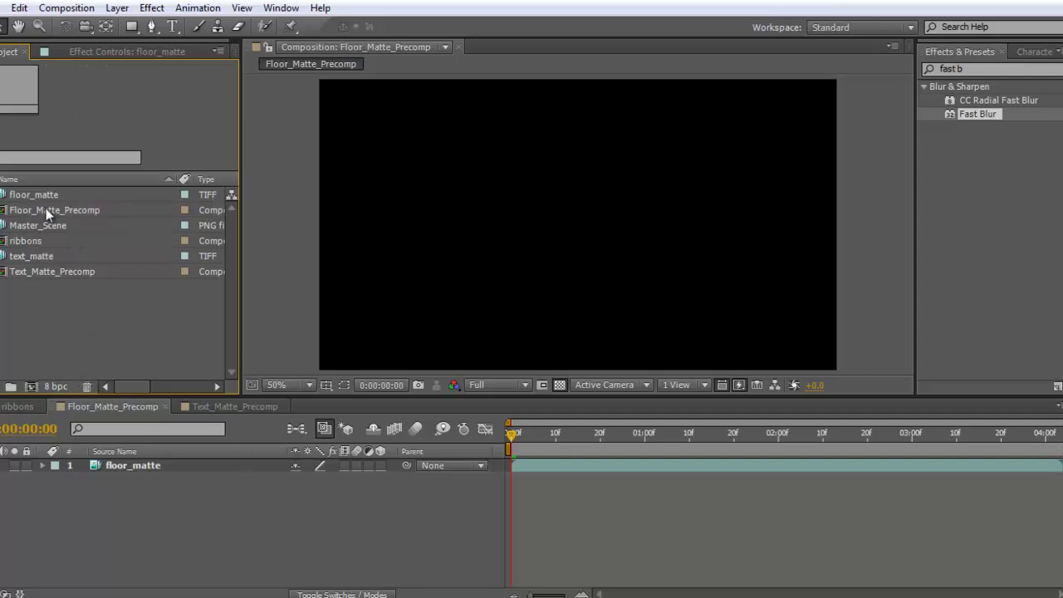
# Add Master_Scene as a layer in both Floor_Matte_Precomp and Text_Matte_Precomp.
pyautogui.click(5, 226)
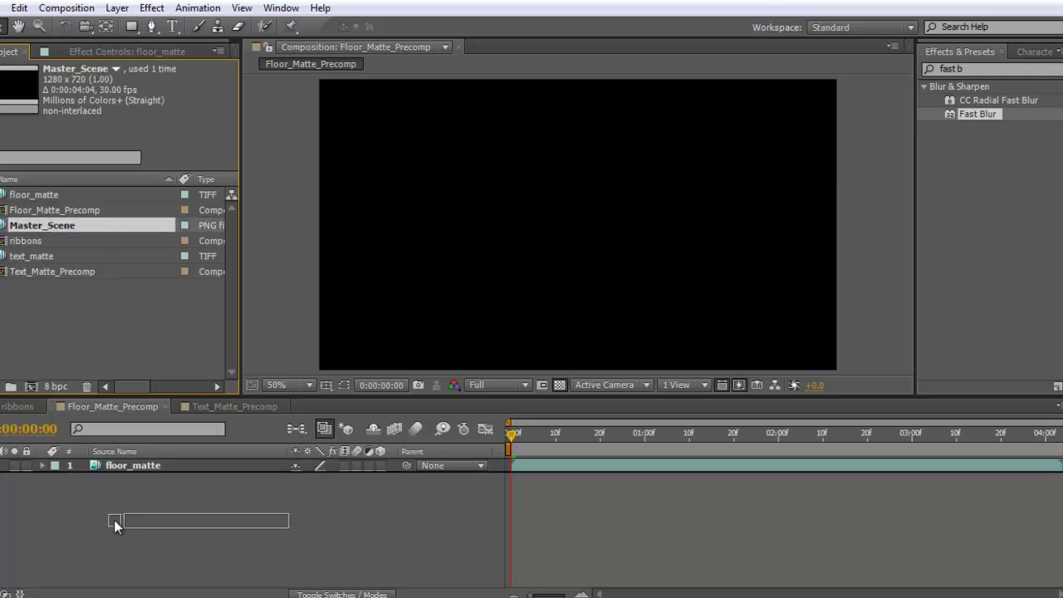
pyautogui.moveTo(5, 228); pyautogui.dragTo(114, 523)
pyautogui.click(236, 406)
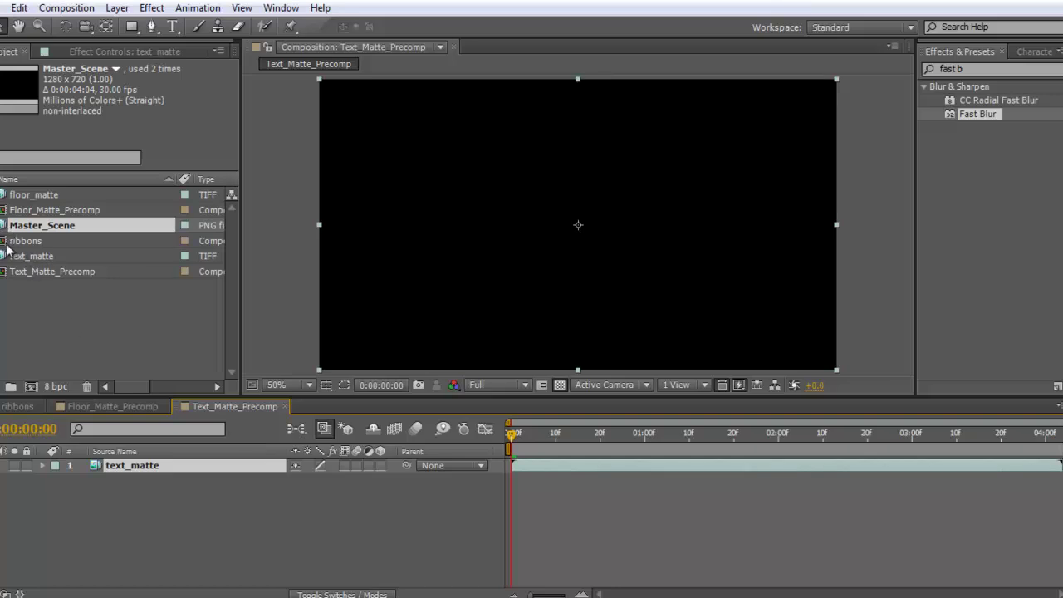
pyautogui.moveTo(10, 237); pyautogui.dragTo(164, 562)
pyautogui.click(116, 407)
pyautogui.click(174, 540)
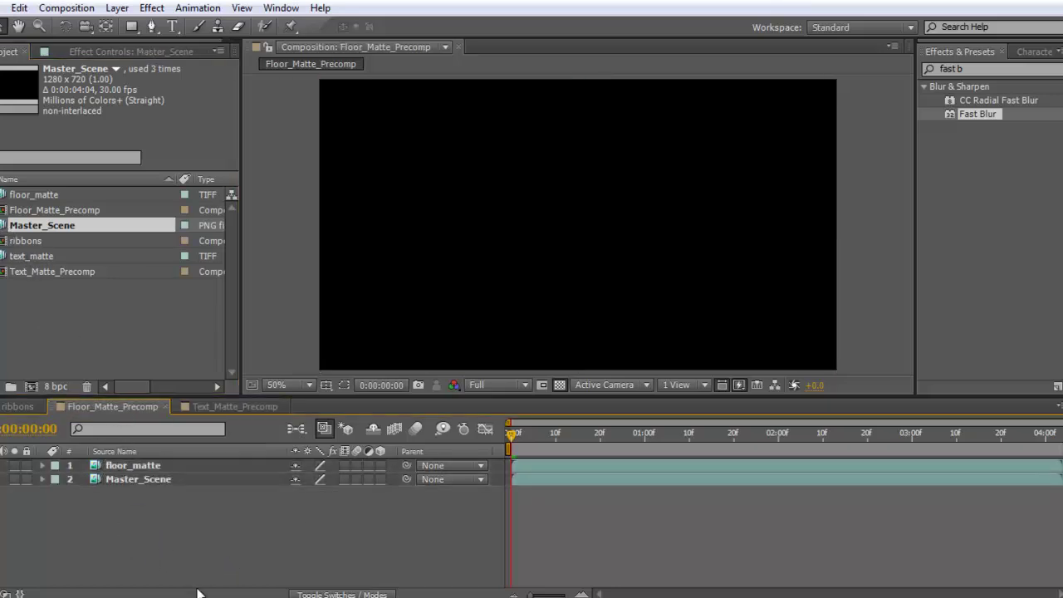
# In Floor_Matte_Precomp, set Master_Scene's track matte to Alpha Matte 'floor_matte' and preview the result.
pyautogui.moveTo(510, 434)
pyautogui.mouseDown()
pyautogui.moveTo(644, 454)
pyautogui.moveTo(847, 459)
pyautogui.moveTo(797, 439)
pyautogui.moveTo(653, 455)
pyautogui.mouseUp()
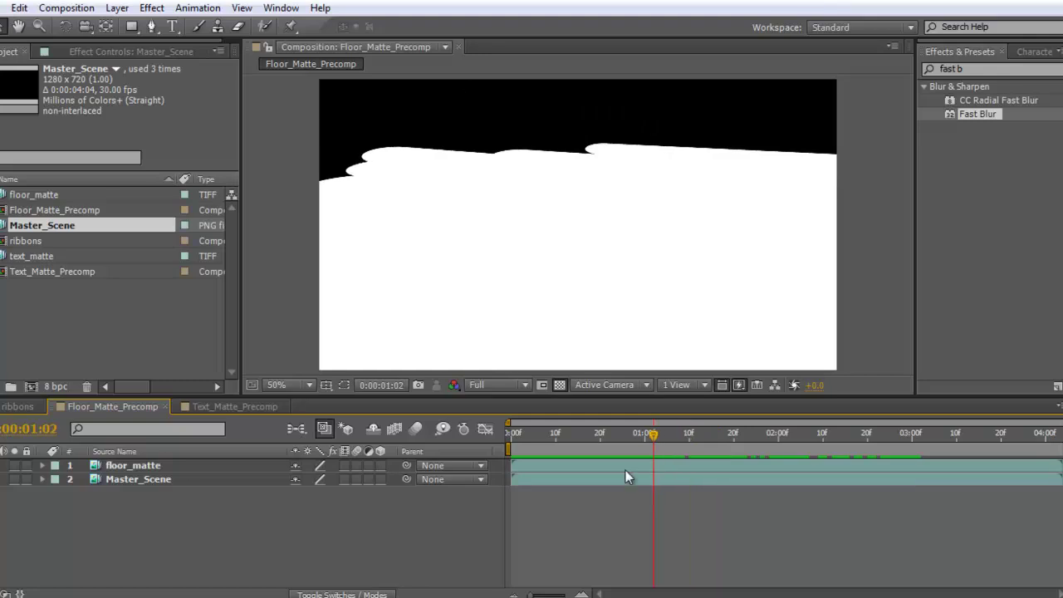
pyautogui.click(4, 465)
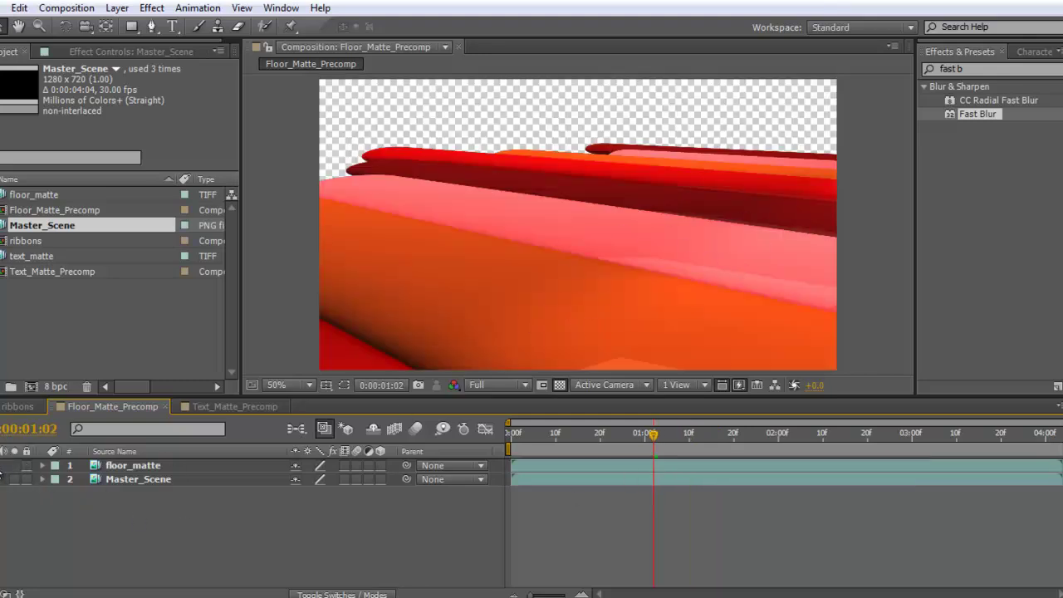
pyautogui.click(4, 467)
pyautogui.press('F4')
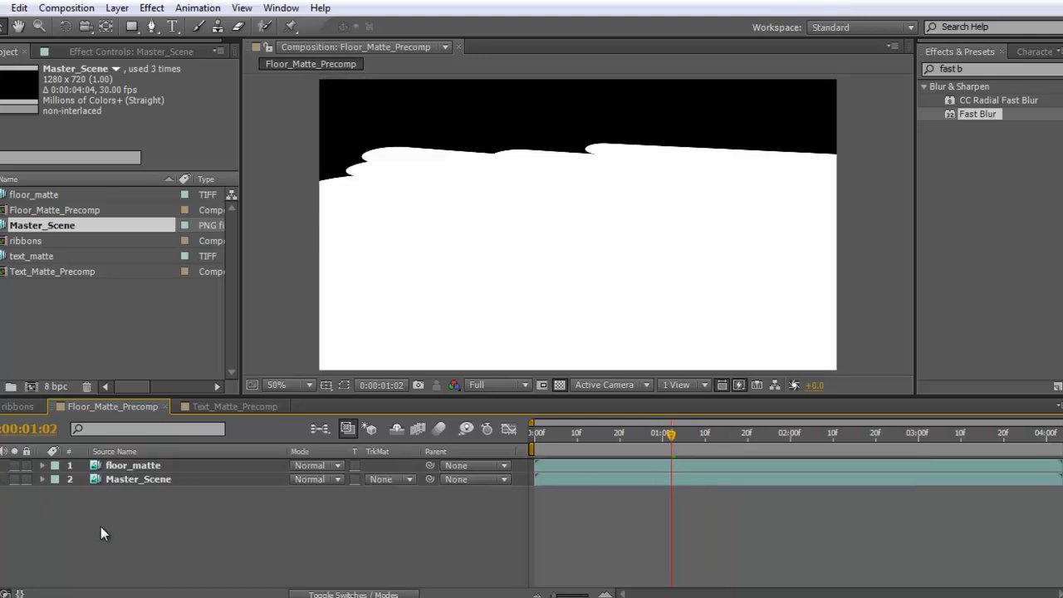
pyautogui.click(142, 470)
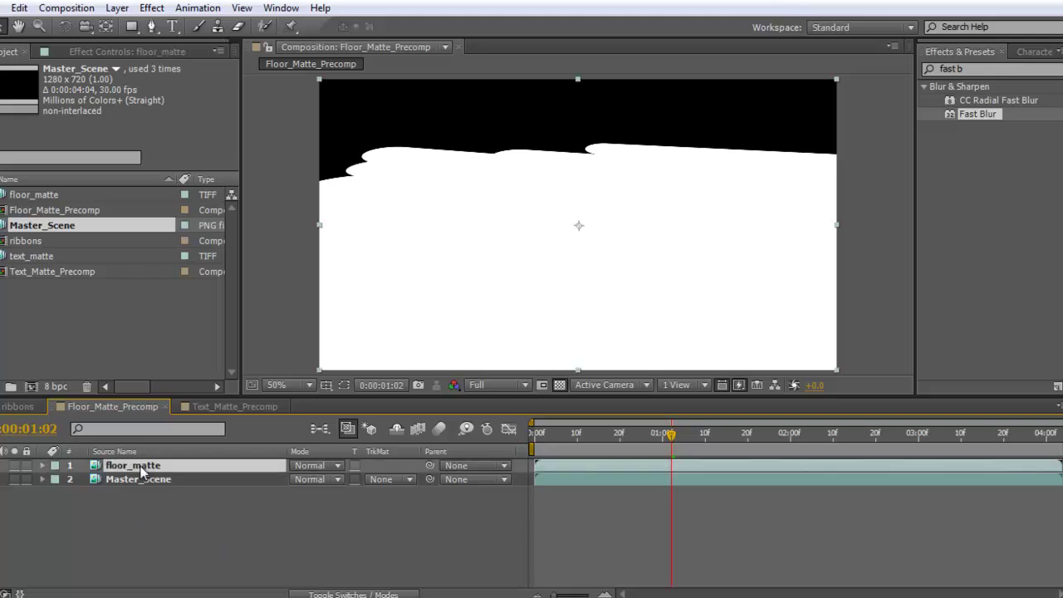
pyautogui.click(187, 479)
pyautogui.click(403, 480)
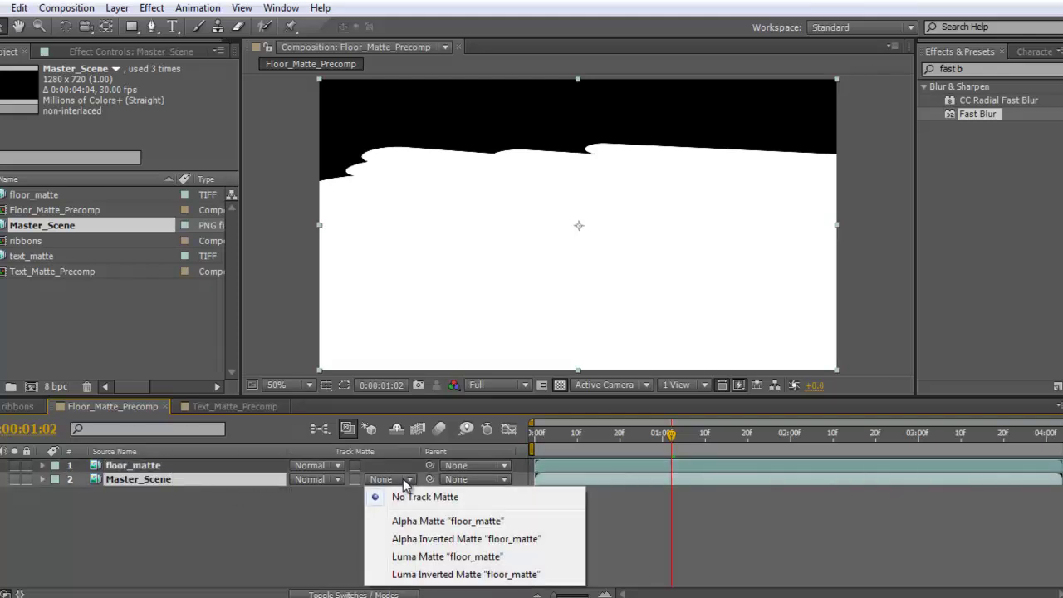
pyautogui.click(411, 521)
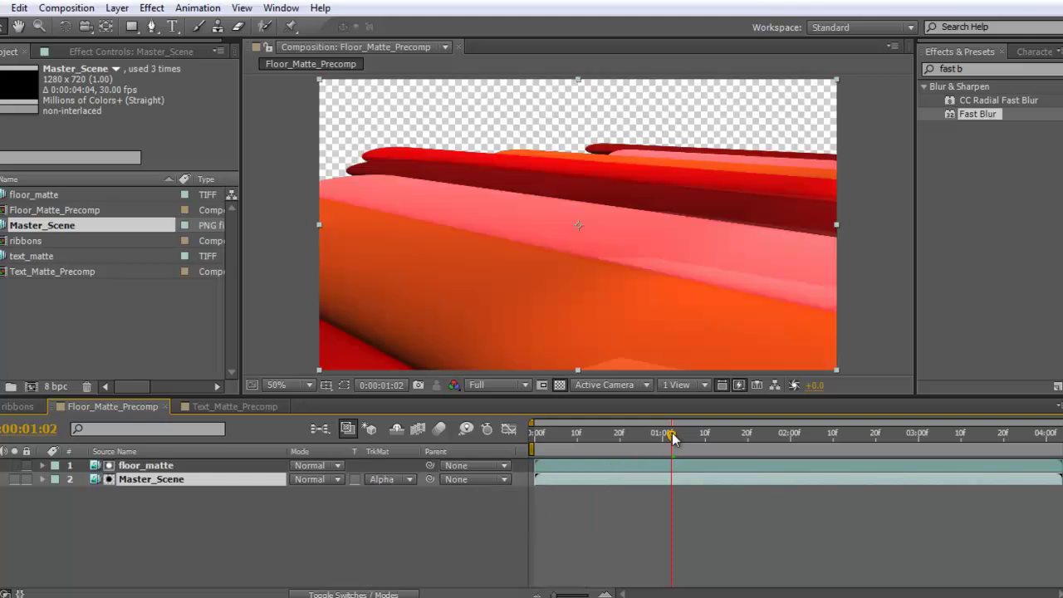
pyautogui.moveTo(672, 433)
pyautogui.mouseDown()
pyautogui.moveTo(981, 428)
pyautogui.moveTo(895, 428)
pyautogui.moveTo(926, 428)
pyautogui.mouseUp()
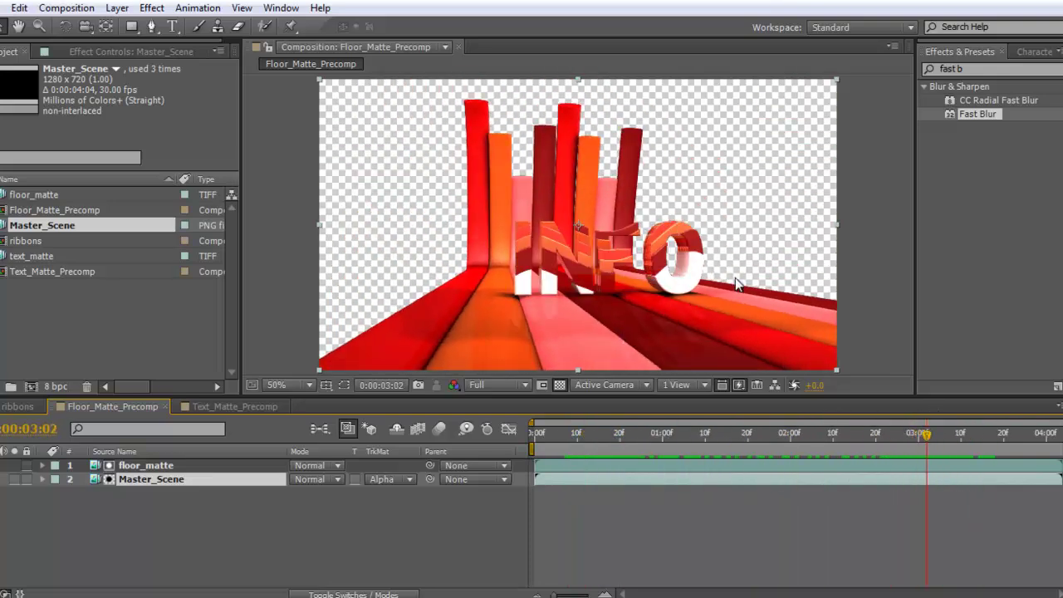
pyautogui.click(926, 69)
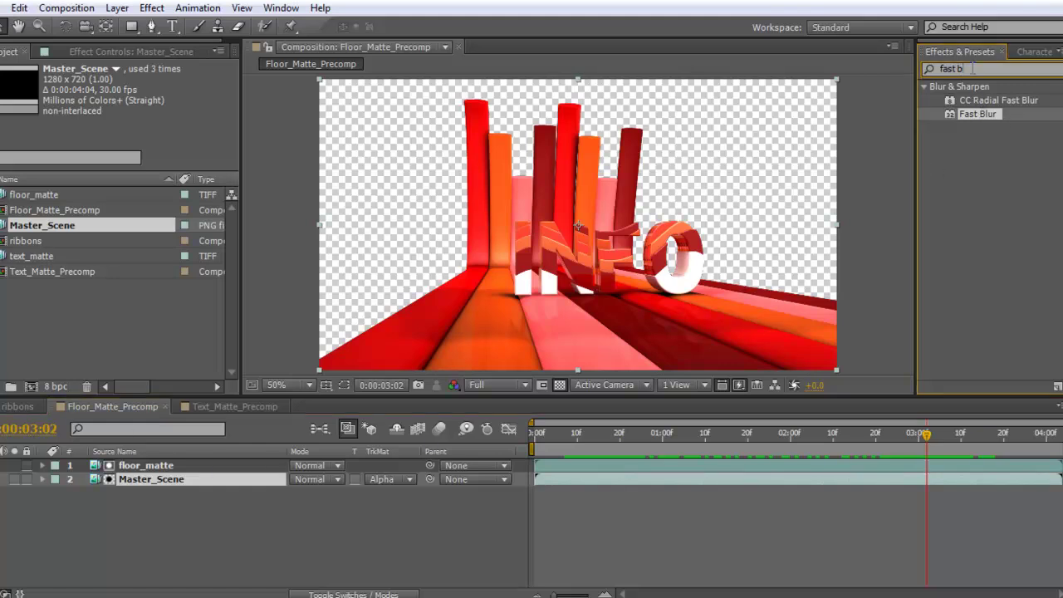
pyautogui.write('curv')
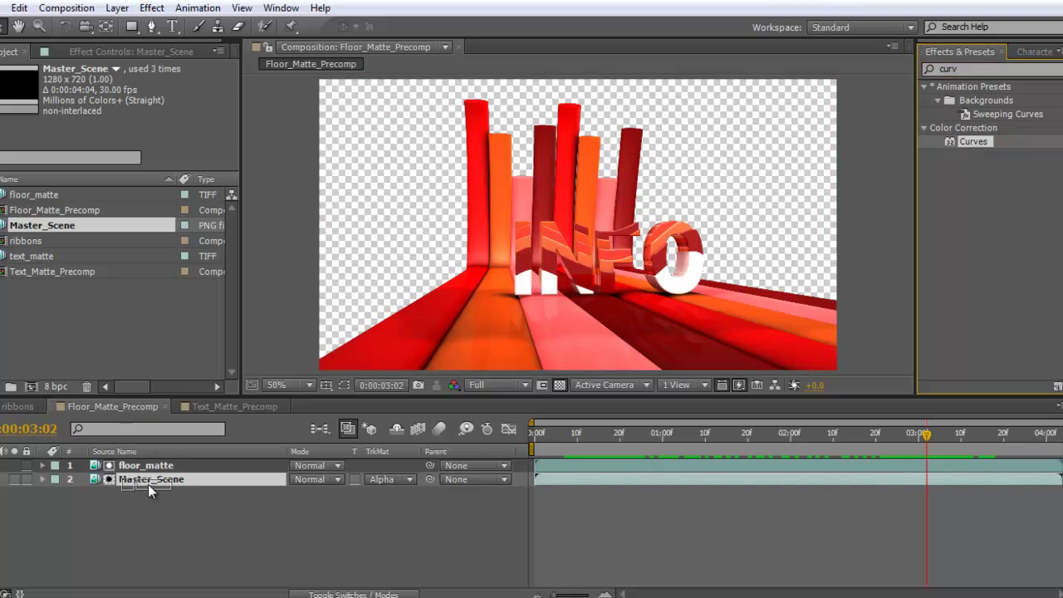
pyautogui.moveTo(970, 142); pyautogui.dragTo(148, 482)
pyautogui.moveTo(86, 192); pyautogui.dragTo(295, 261)
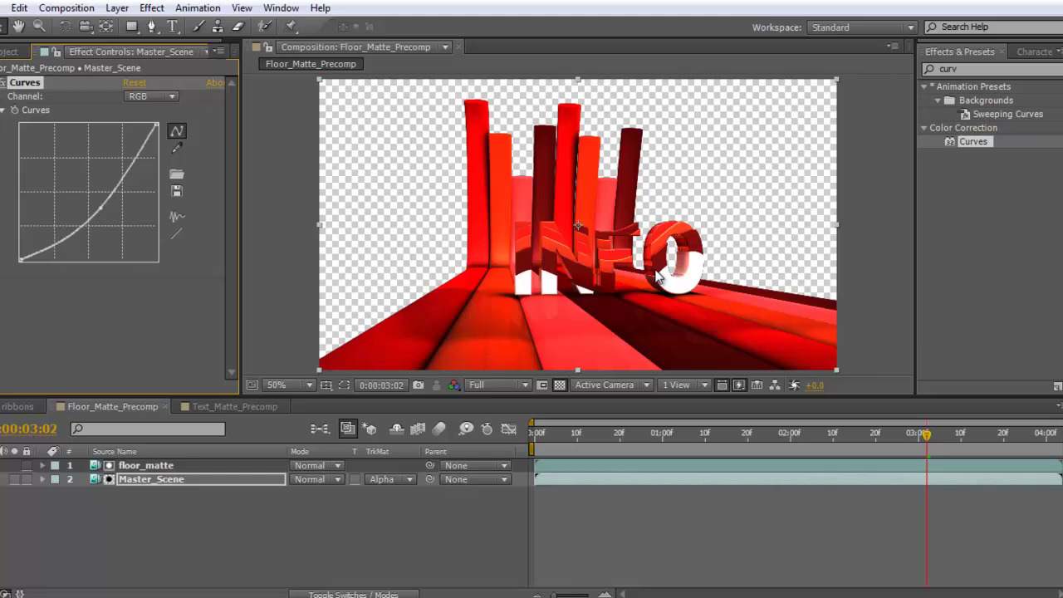
pyautogui.click(138, 511)
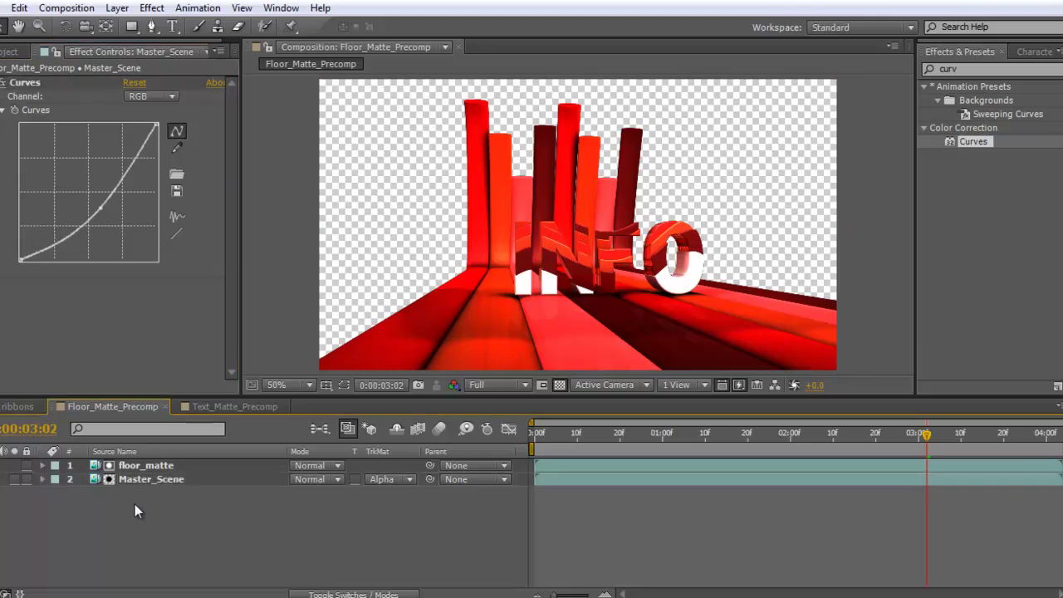
pyautogui.click(36, 83)
pyautogui.press('Delete')
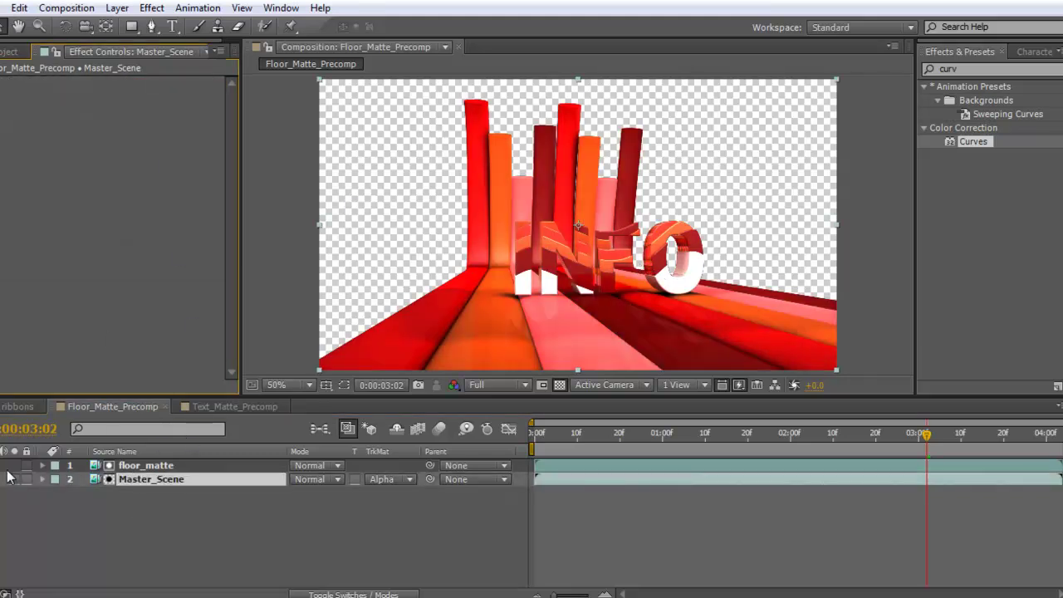
# Remove Master_Scene's track matte and move floor_matte below Master_Scene in the stack.
pyautogui.hotkey('alt', '4')
pyautogui.click(392, 482)
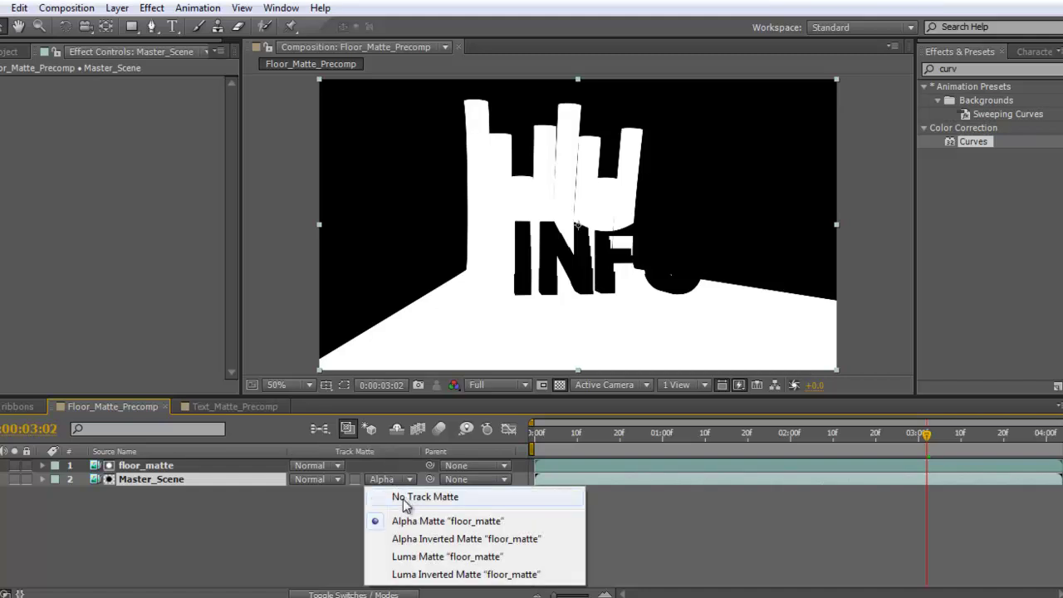
pyautogui.click(405, 497)
pyautogui.moveTo(152, 473); pyautogui.dragTo(150, 490)
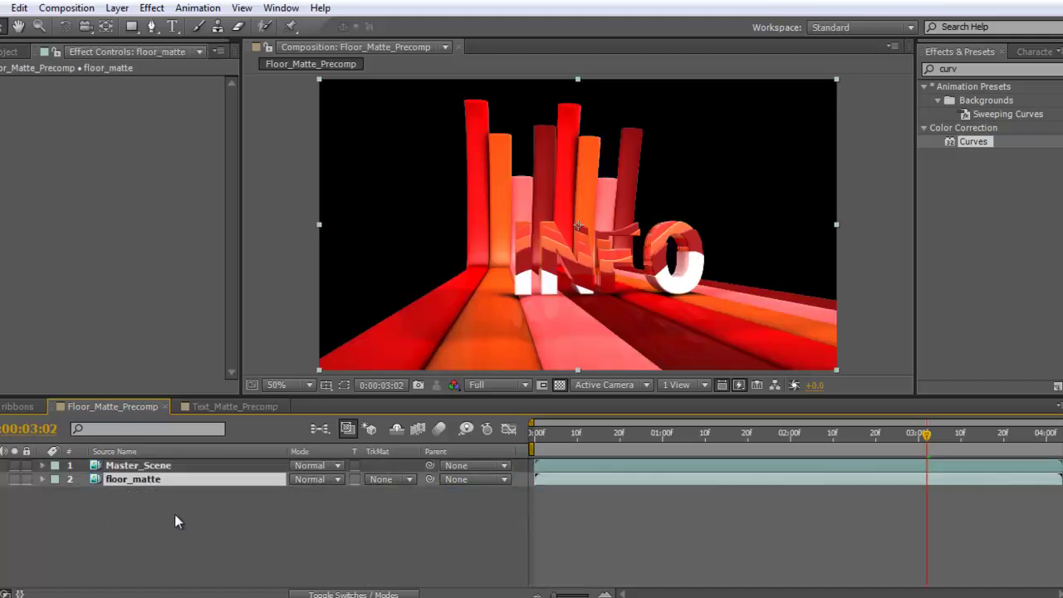
pyautogui.click(175, 515)
pyautogui.click(203, 480)
pyautogui.click(14, 480)
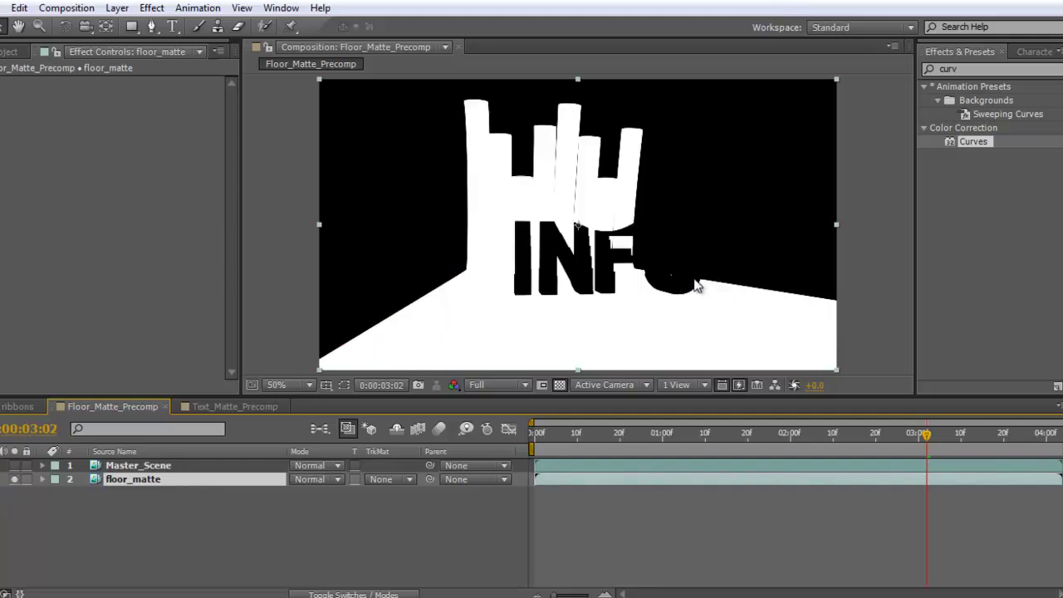
pyautogui.click(15, 479)
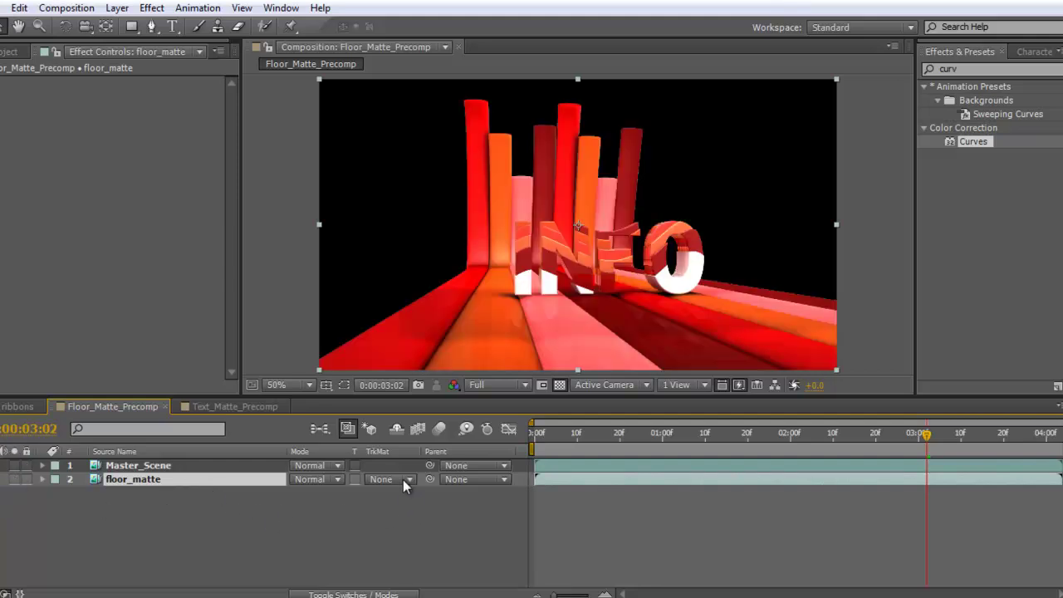
# Try Alpha, Luma and Alpha Inverted mattes on floor_matte, then set its track matte back to None.
pyautogui.click(403, 480)
pyautogui.click(409, 521)
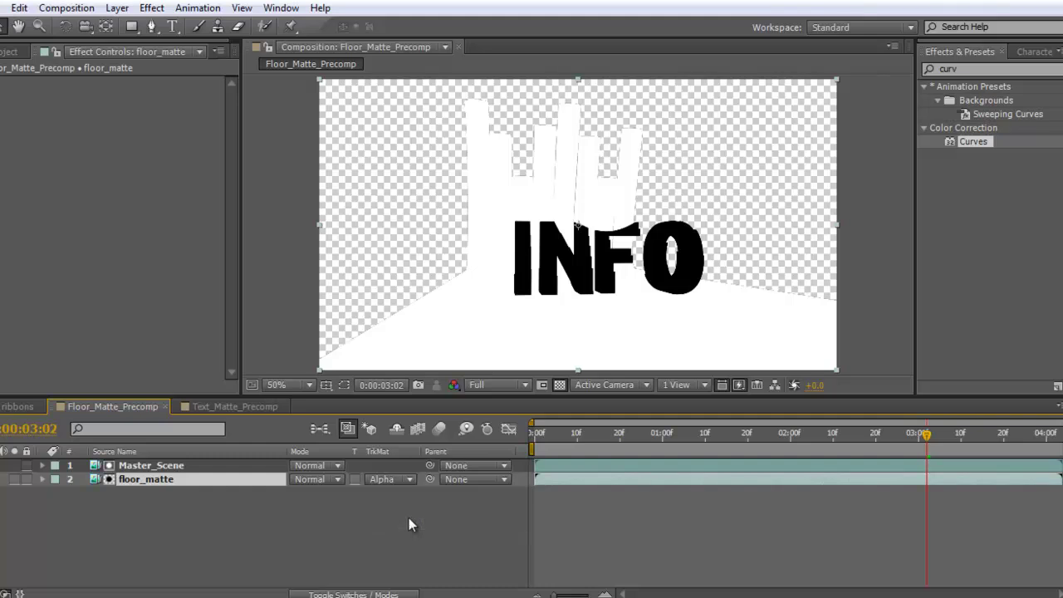
pyautogui.click(395, 479)
pyautogui.click(417, 556)
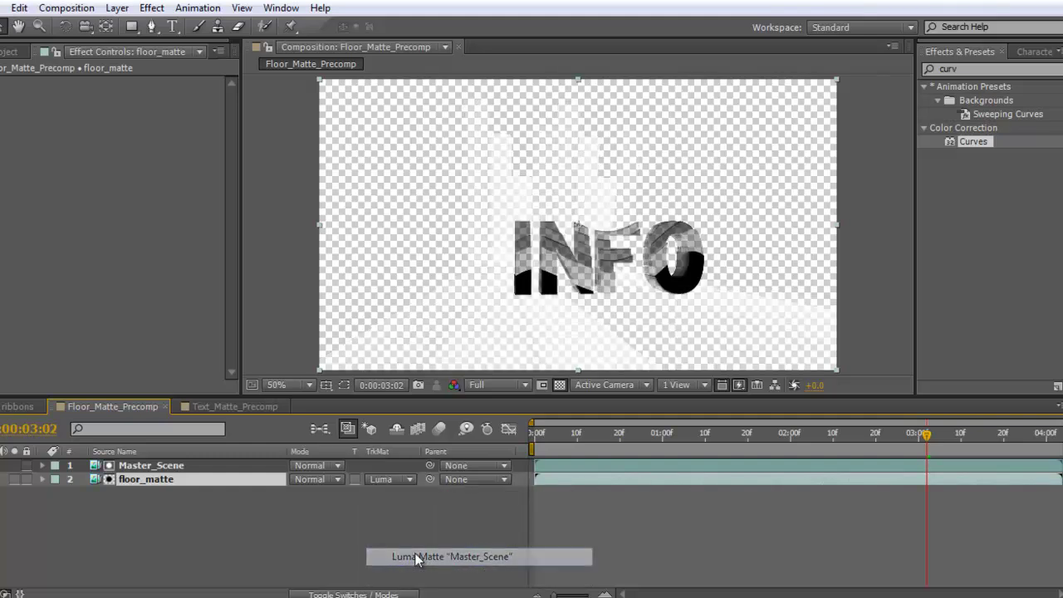
pyautogui.click(394, 481)
pyautogui.click(405, 538)
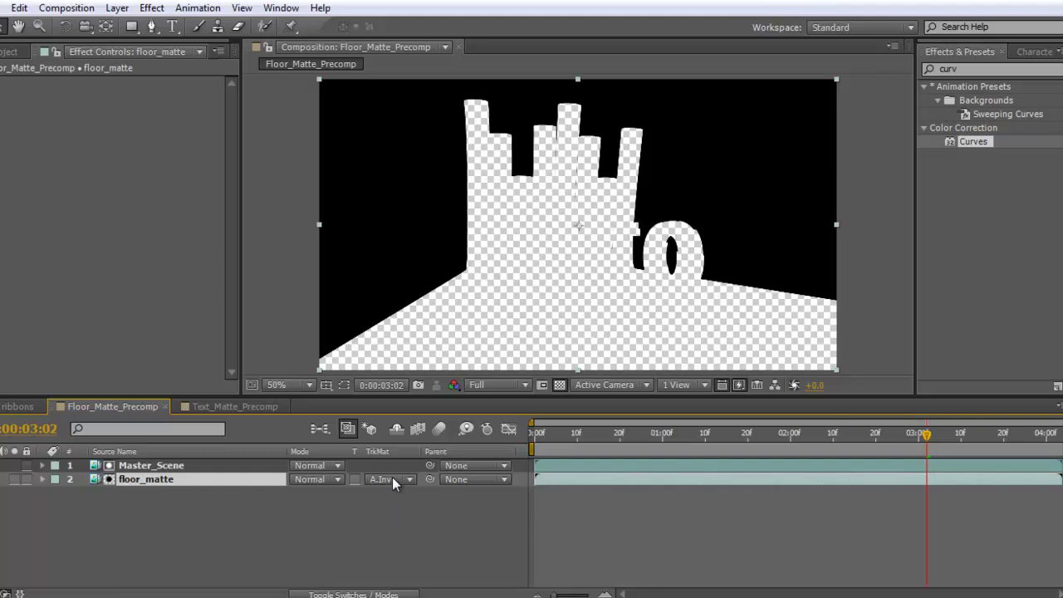
pyautogui.click(392, 478)
pyautogui.click(404, 503)
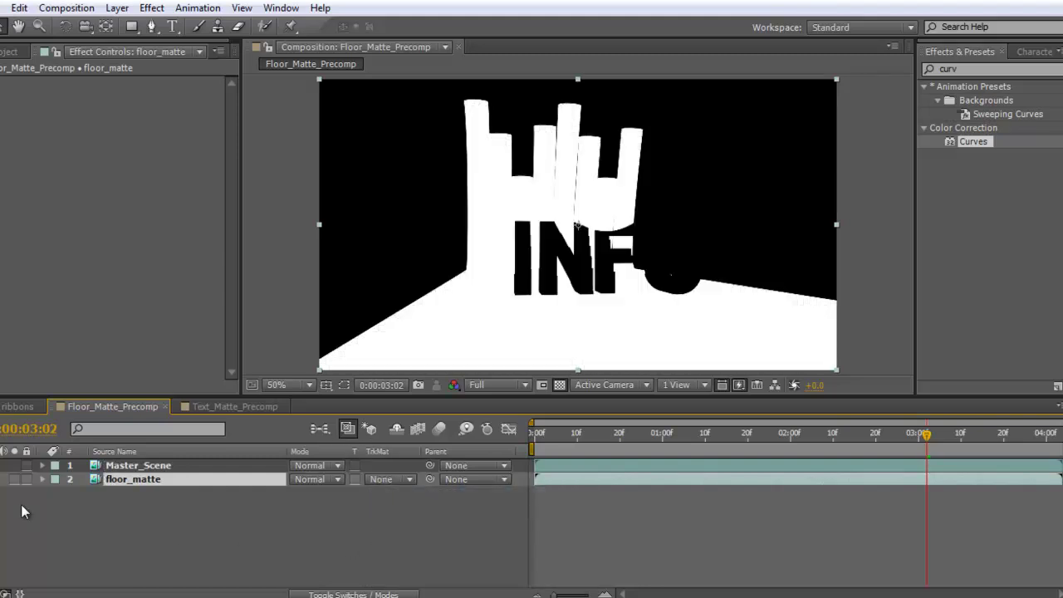
# Move Master_Scene back beneath floor_matte and matte it with floor_matte's alpha.
pyautogui.click(4, 466)
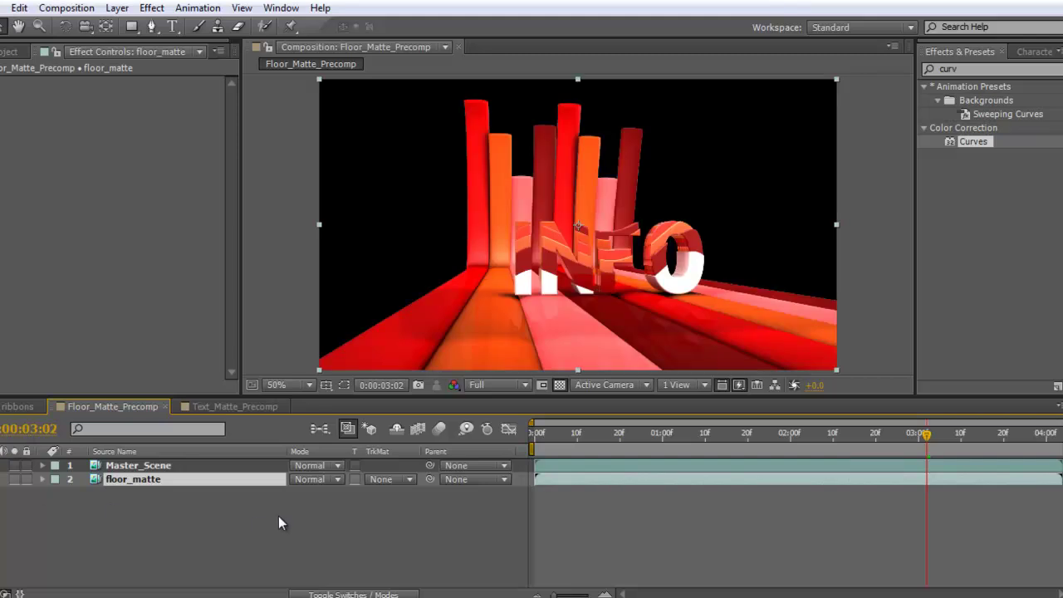
pyautogui.click(279, 516)
pyautogui.moveTo(146, 467); pyautogui.dragTo(152, 490)
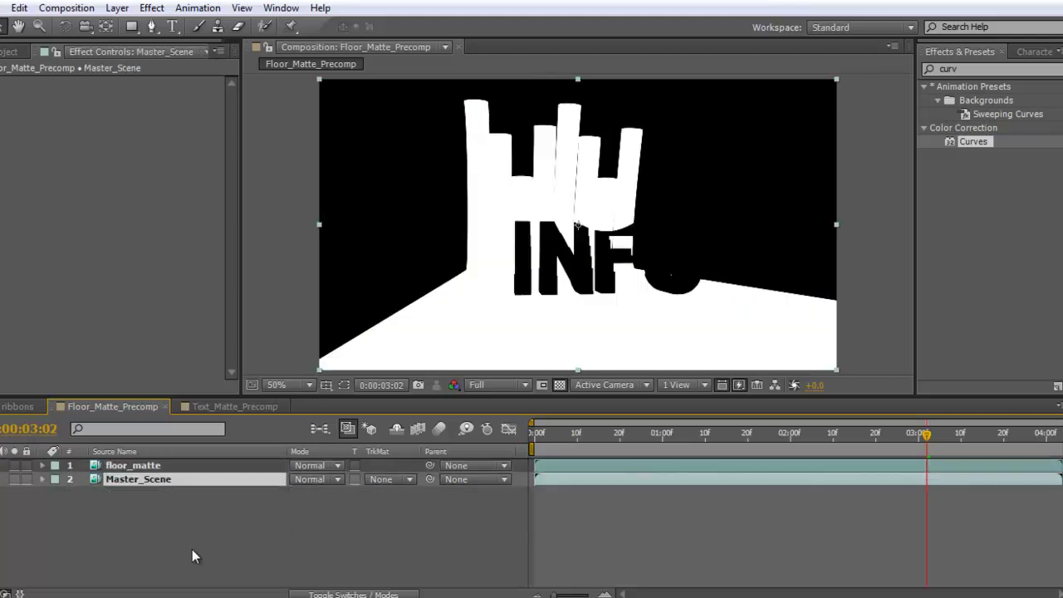
pyautogui.click(333, 540)
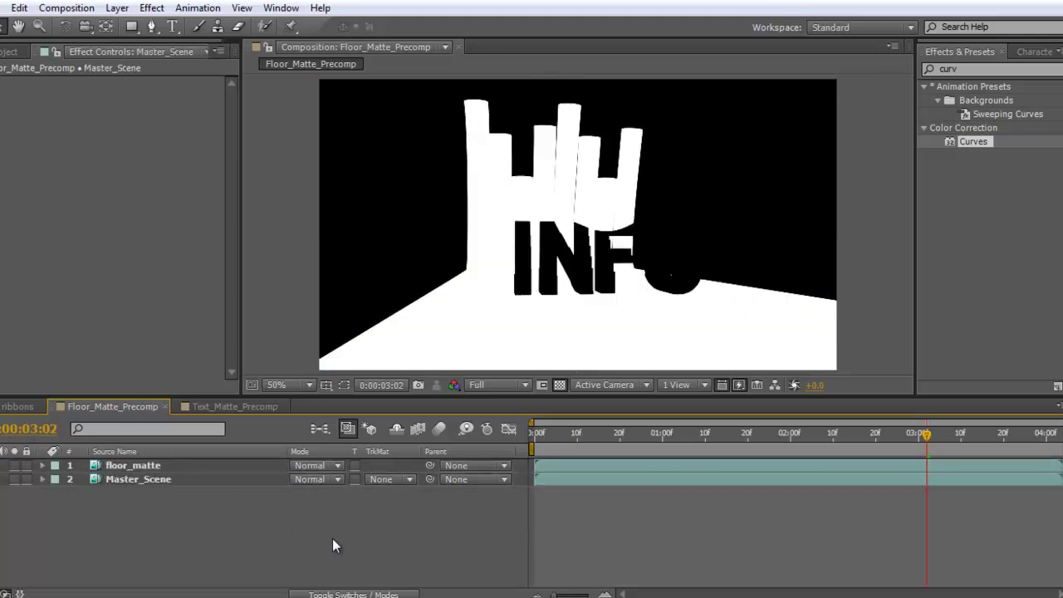
pyautogui.click(391, 482)
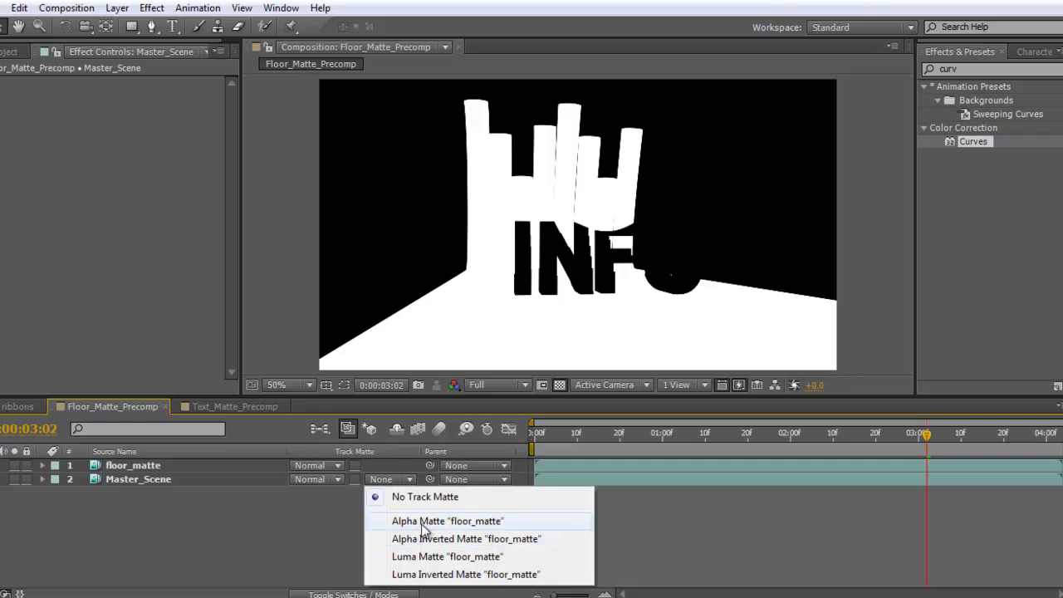
pyautogui.click(424, 521)
# Apply Curves to Master_Scene with a brightening curve and scrub through the animation.
pyautogui.moveTo(935, 435); pyautogui.dragTo(554, 438)
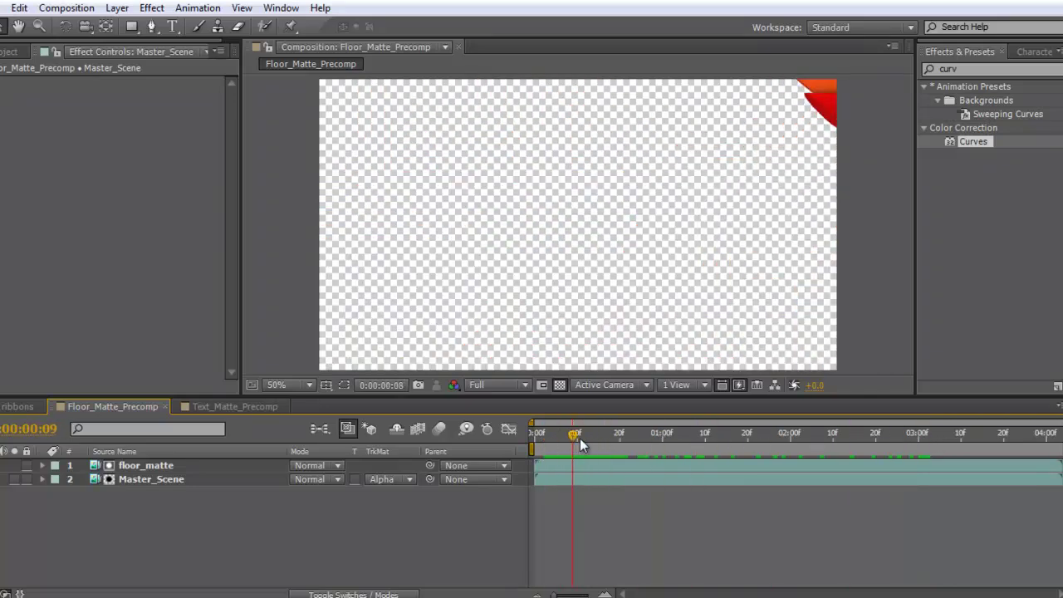
pyautogui.moveTo(554, 439); pyautogui.dragTo(937, 423)
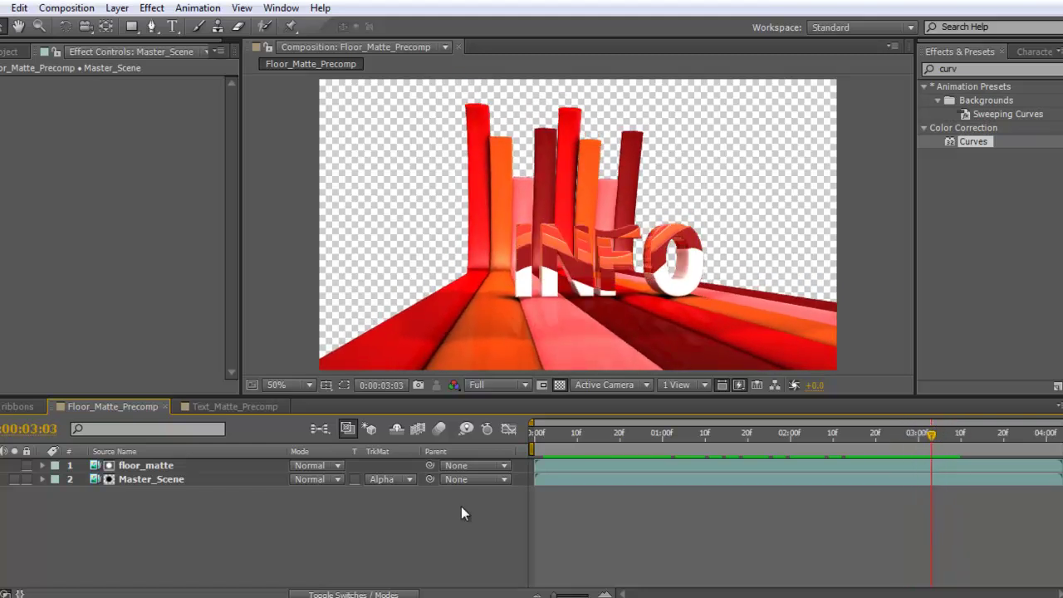
pyautogui.moveTo(972, 141); pyautogui.dragTo(199, 481)
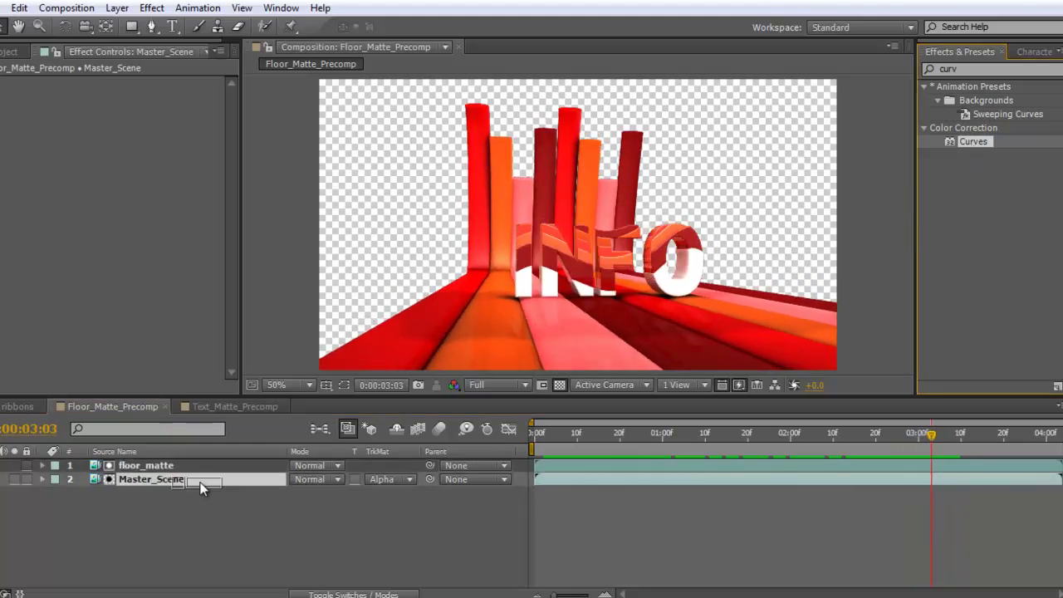
pyautogui.moveTo(121, 159); pyautogui.dragTo(113, 154)
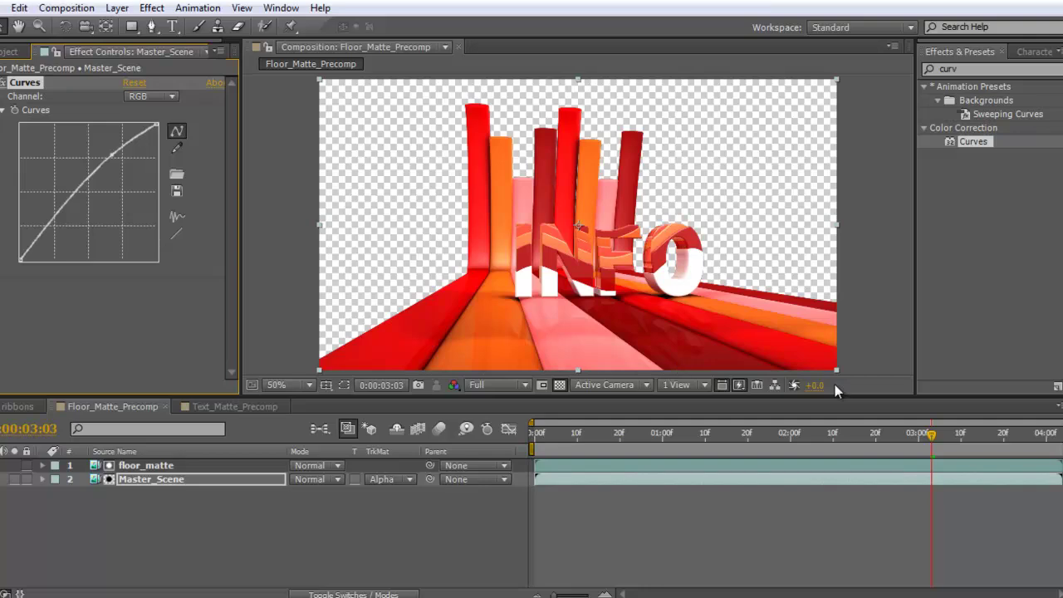
pyautogui.moveTo(909, 423)
pyautogui.mouseDown()
pyautogui.moveTo(702, 432)
pyautogui.moveTo(878, 422)
pyautogui.moveTo(927, 437)
pyautogui.mouseUp()
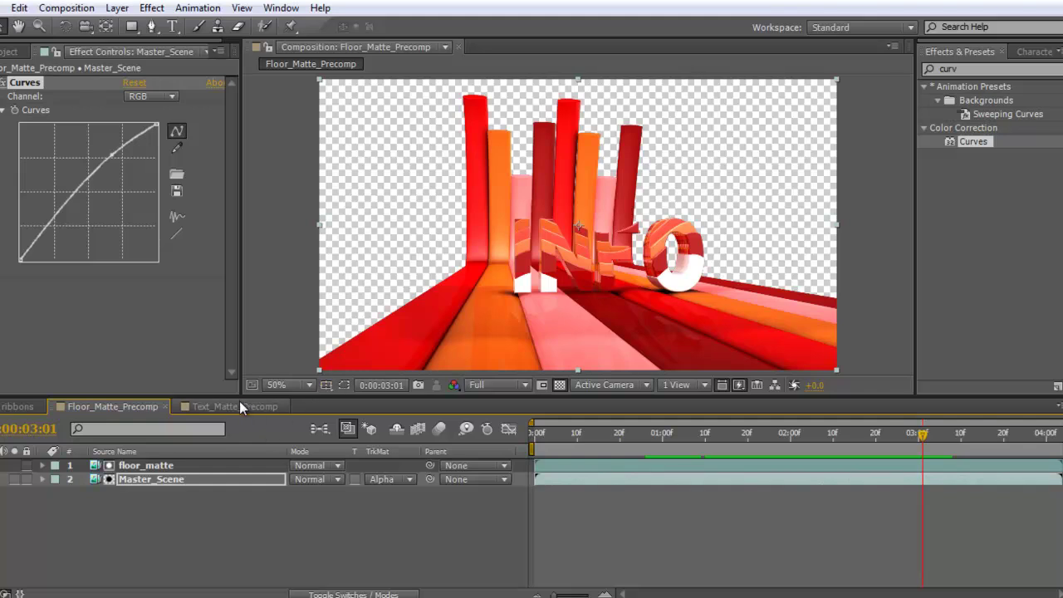
pyautogui.click(166, 499)
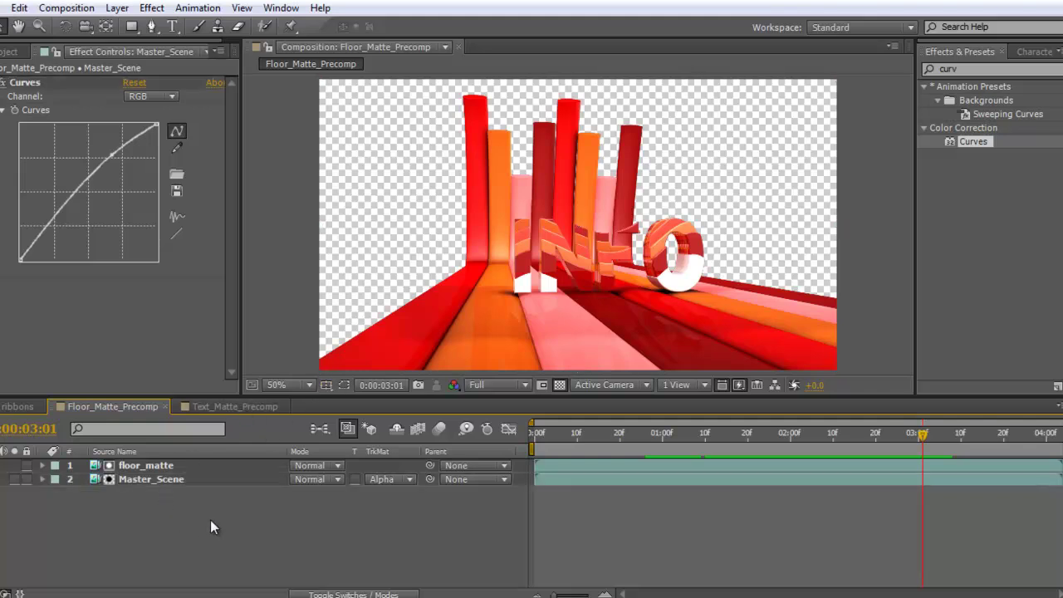
pyautogui.click(253, 480)
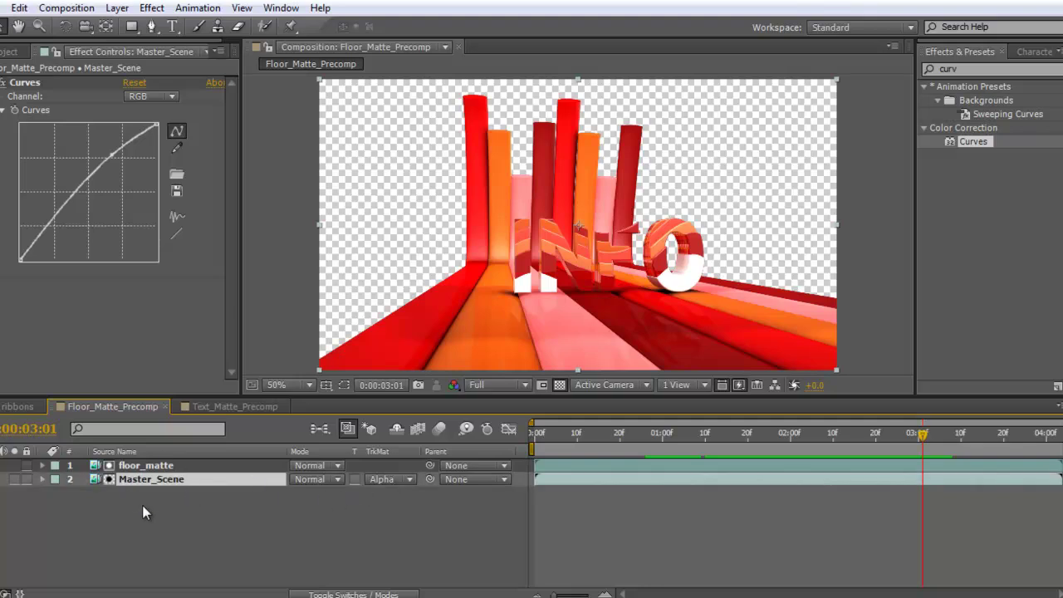
# In Text_Matte_Precomp, set Master_Scene's track matte to Luma Matte 'text_matte', isolating the INFO letters.
pyautogui.click(226, 406)
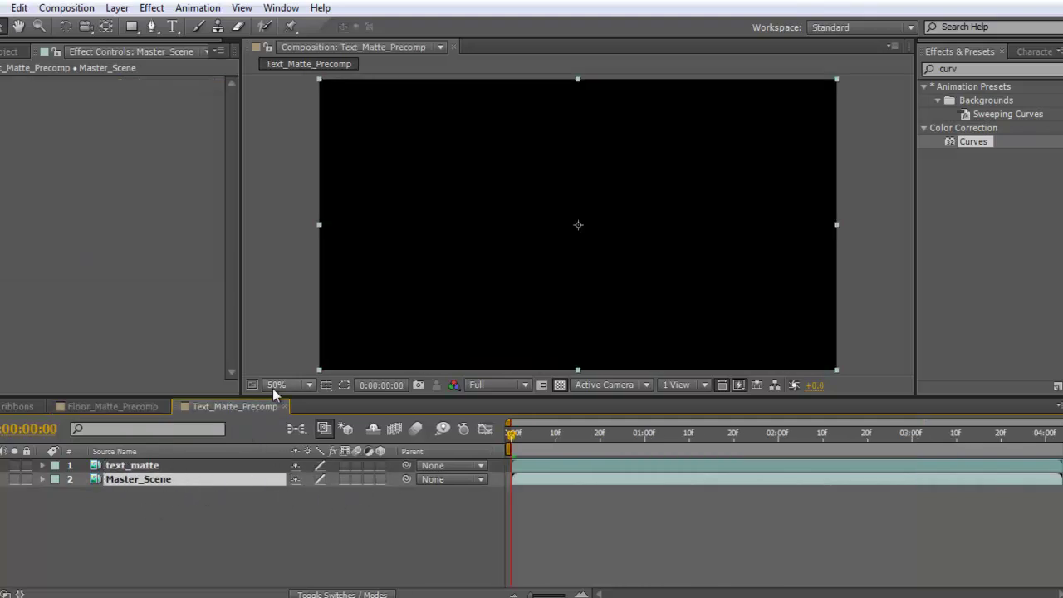
pyautogui.press('F4')
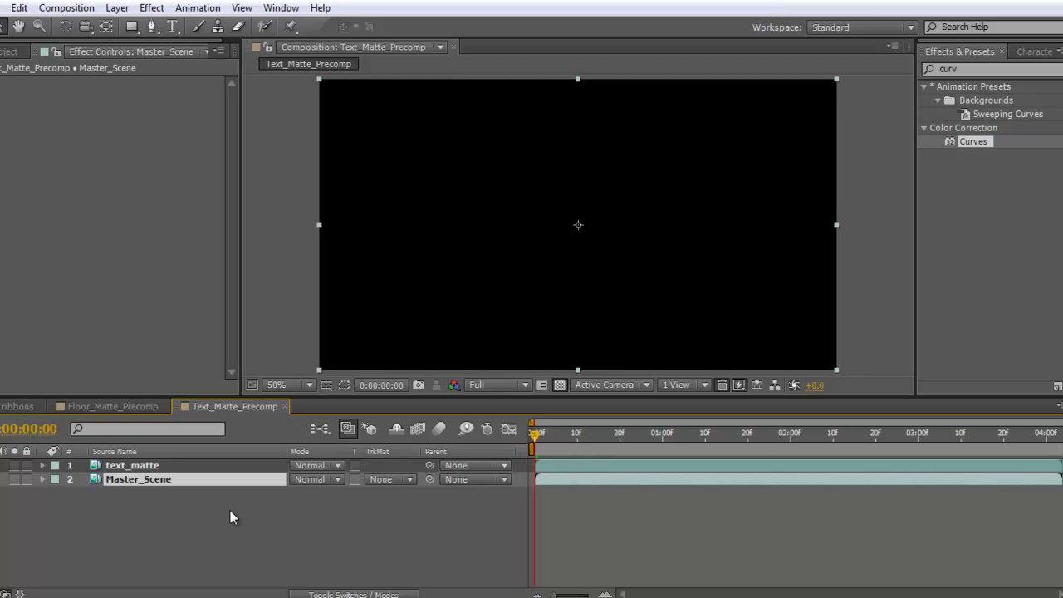
pyautogui.click(394, 480)
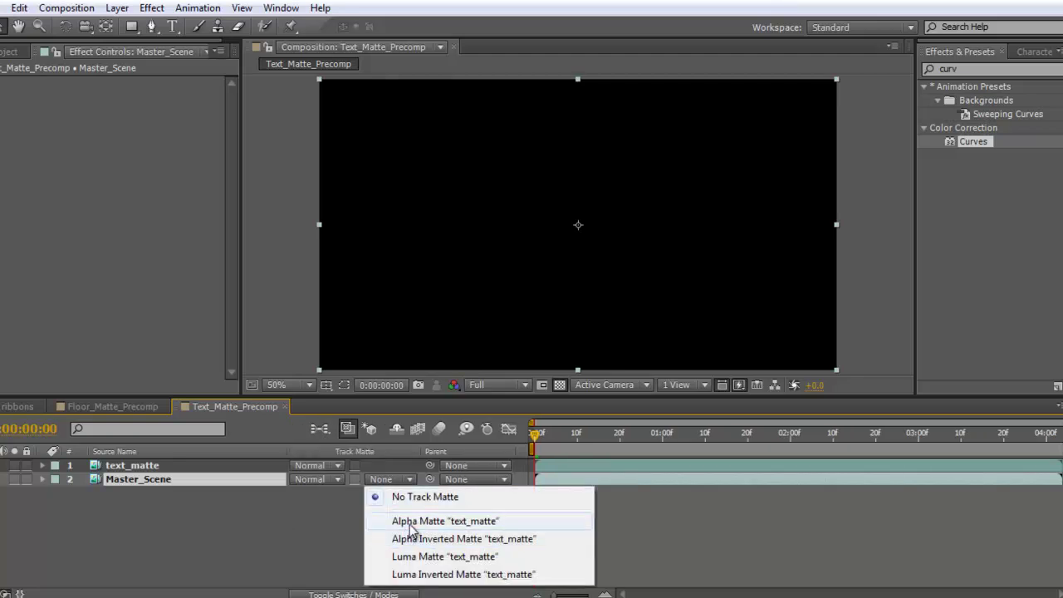
pyautogui.click(411, 521)
pyautogui.moveTo(540, 433)
pyautogui.mouseDown()
pyautogui.moveTo(912, 434)
pyautogui.moveTo(885, 440)
pyautogui.mouseUp()
pyautogui.click(392, 477)
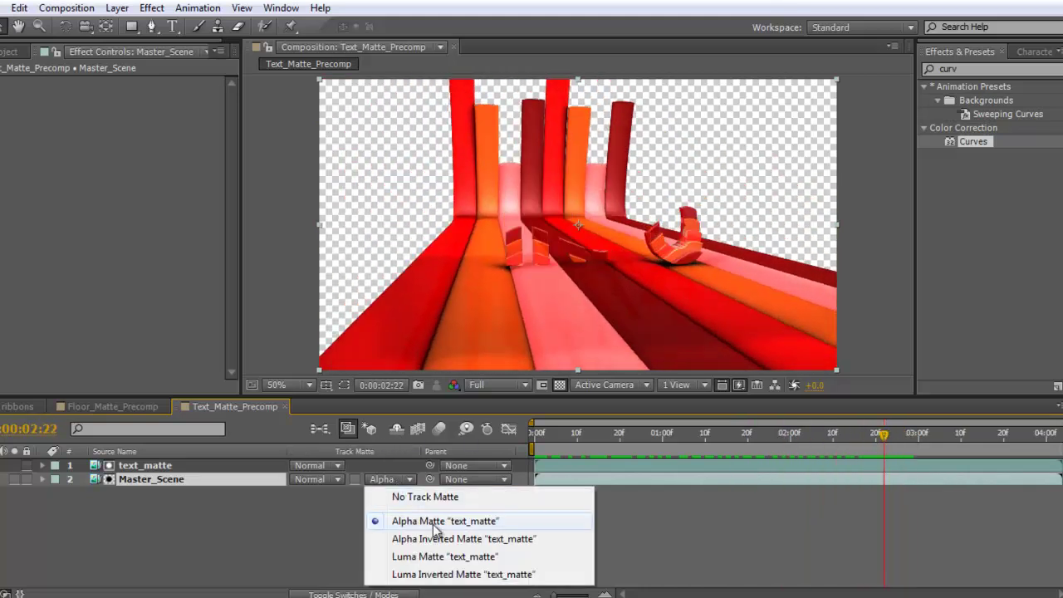
pyautogui.click(432, 557)
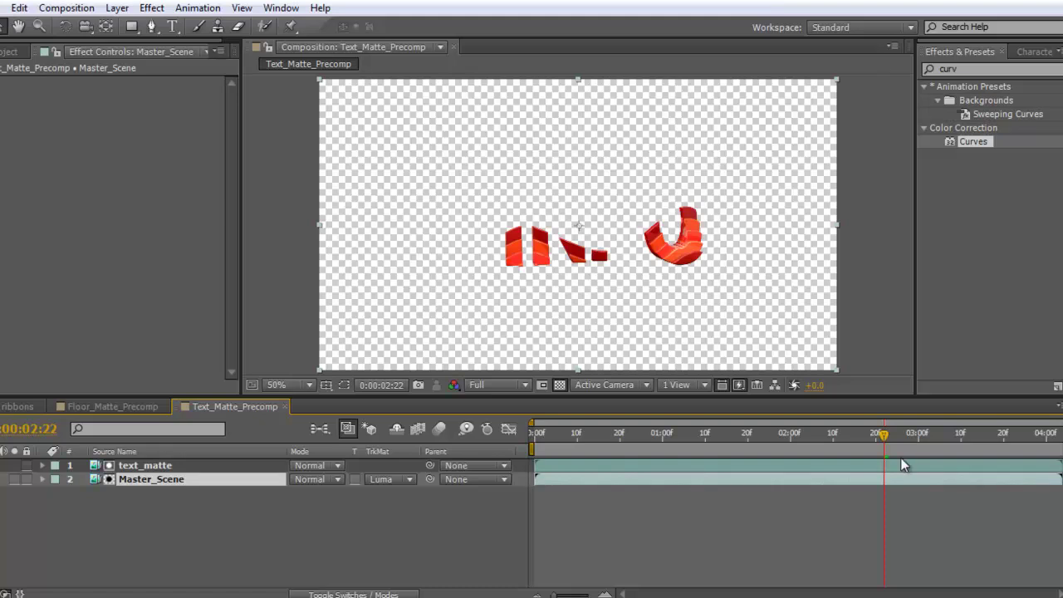
pyautogui.moveTo(882, 433)
pyautogui.mouseDown()
pyautogui.moveTo(581, 434)
pyautogui.moveTo(932, 439)
pyautogui.moveTo(868, 452)
pyautogui.moveTo(913, 449)
pyautogui.mouseUp()
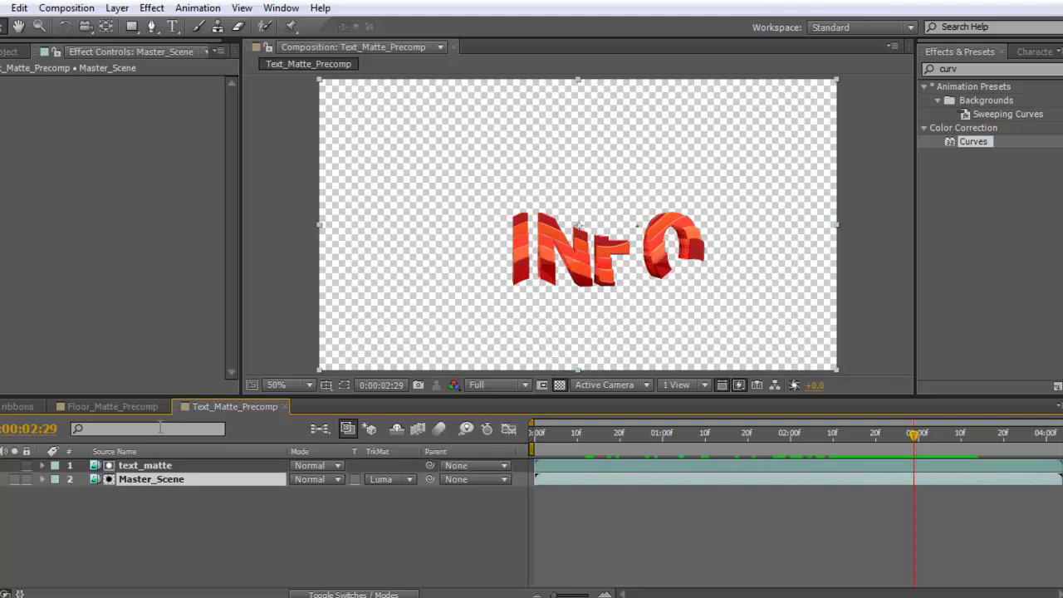
pyautogui.click(112, 406)
# Switch Master_Scene's floor matte to Luma Matte and delete its Curves effect.
pyautogui.click(386, 480)
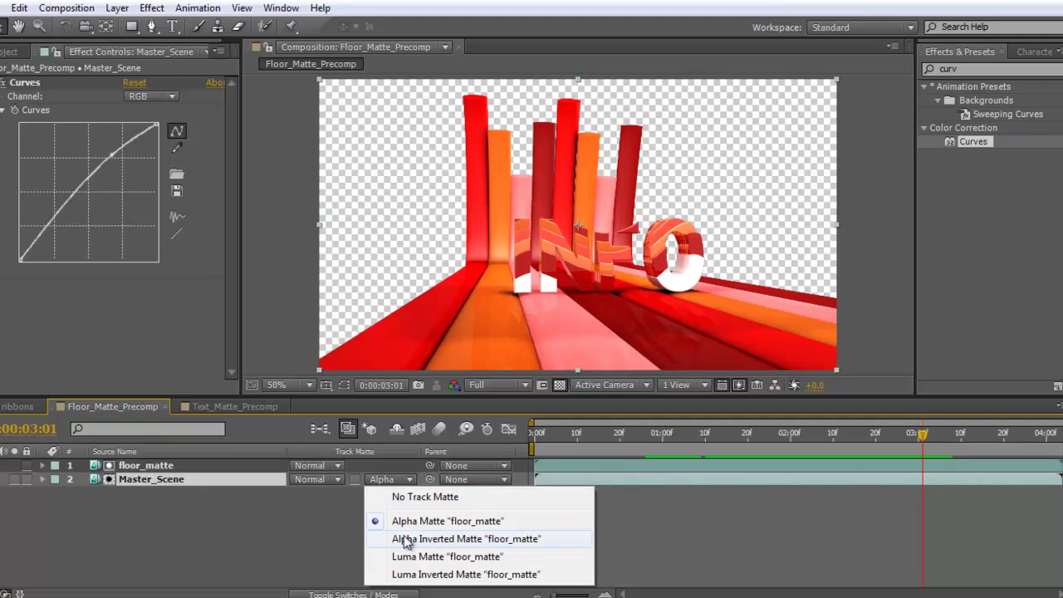
pyautogui.click(405, 559)
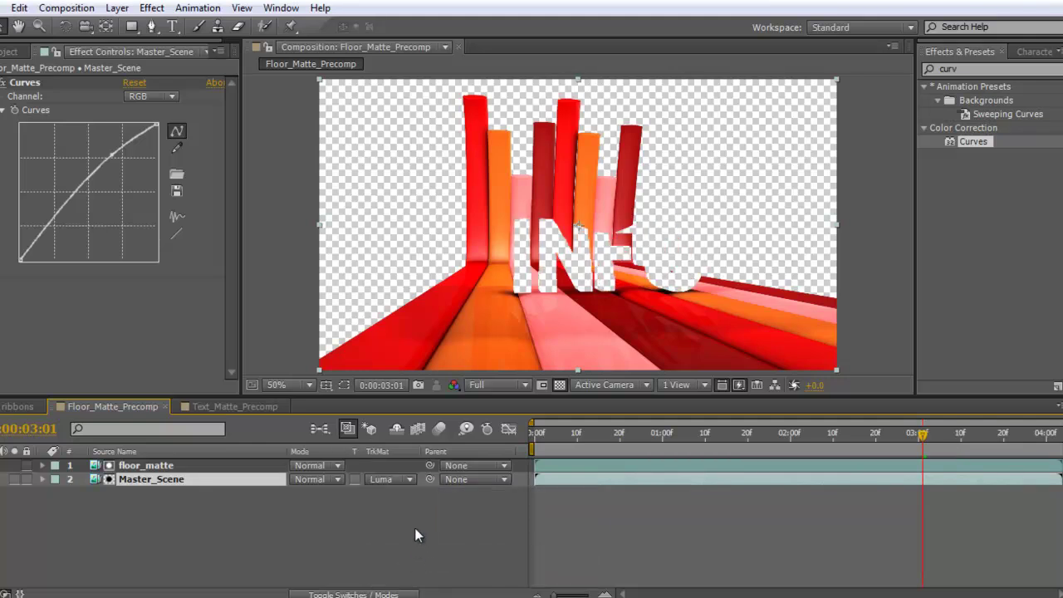
pyautogui.click(414, 525)
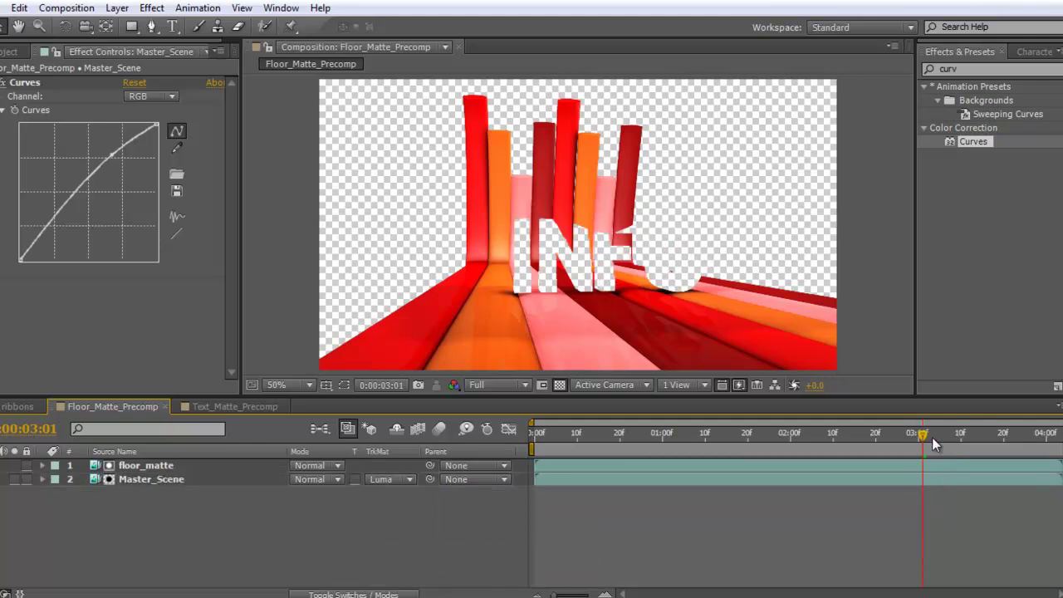
pyautogui.moveTo(932, 437)
pyautogui.mouseDown()
pyautogui.moveTo(629, 433)
pyautogui.moveTo(958, 439)
pyautogui.moveTo(945, 437)
pyautogui.mouseUp()
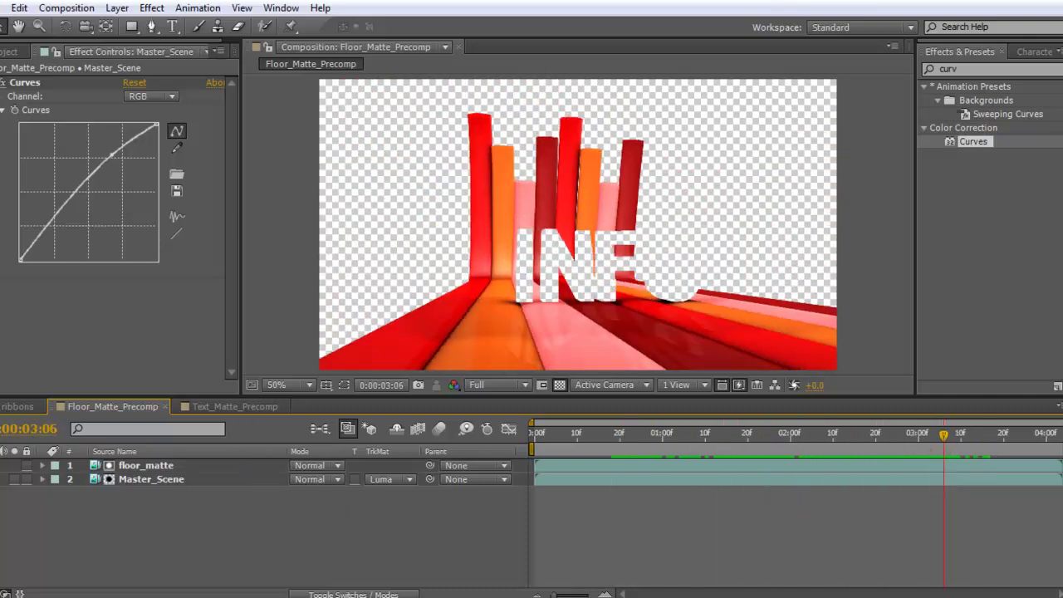
pyautogui.click(25, 82)
pyautogui.press('Delete')
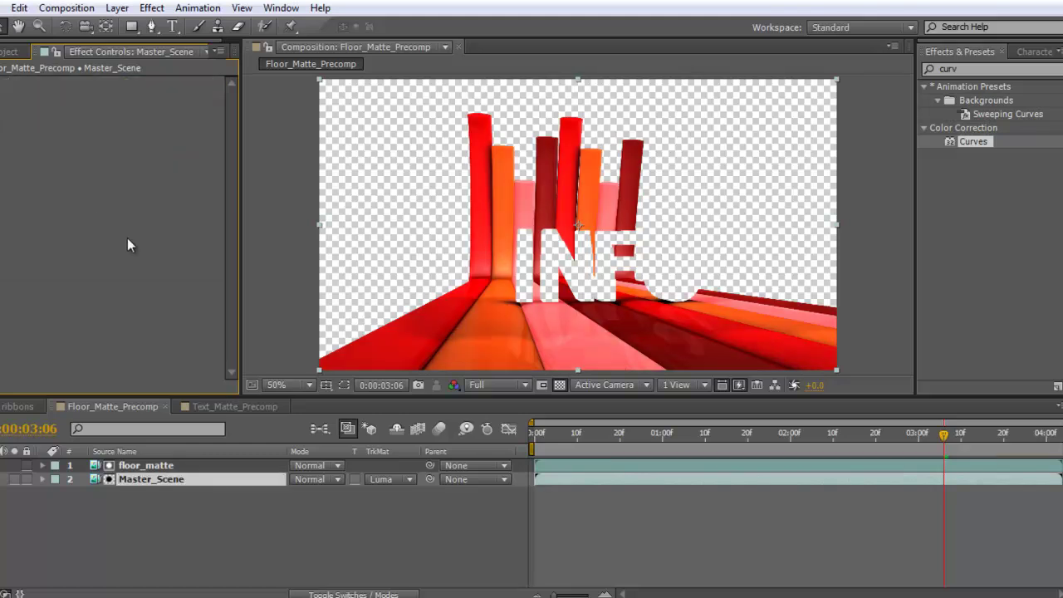
# Scrub Text_Matte_Precomp to check the INFO text, then view the ribbons composition.
pyautogui.click(249, 406)
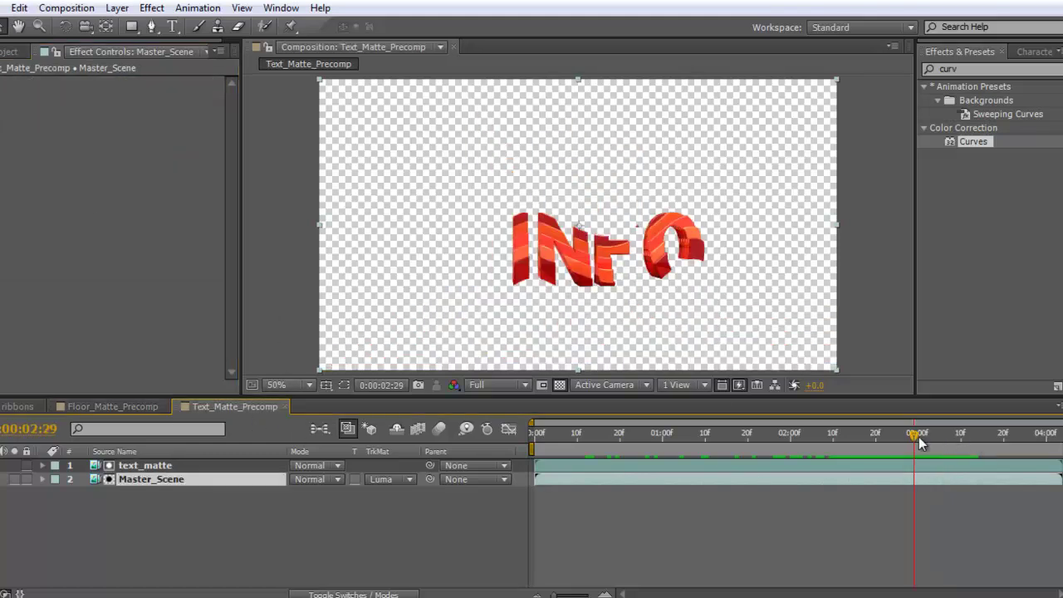
pyautogui.moveTo(920, 443)
pyautogui.mouseDown()
pyautogui.moveTo(941, 448)
pyautogui.moveTo(703, 444)
pyautogui.moveTo(907, 445)
pyautogui.mouseUp()
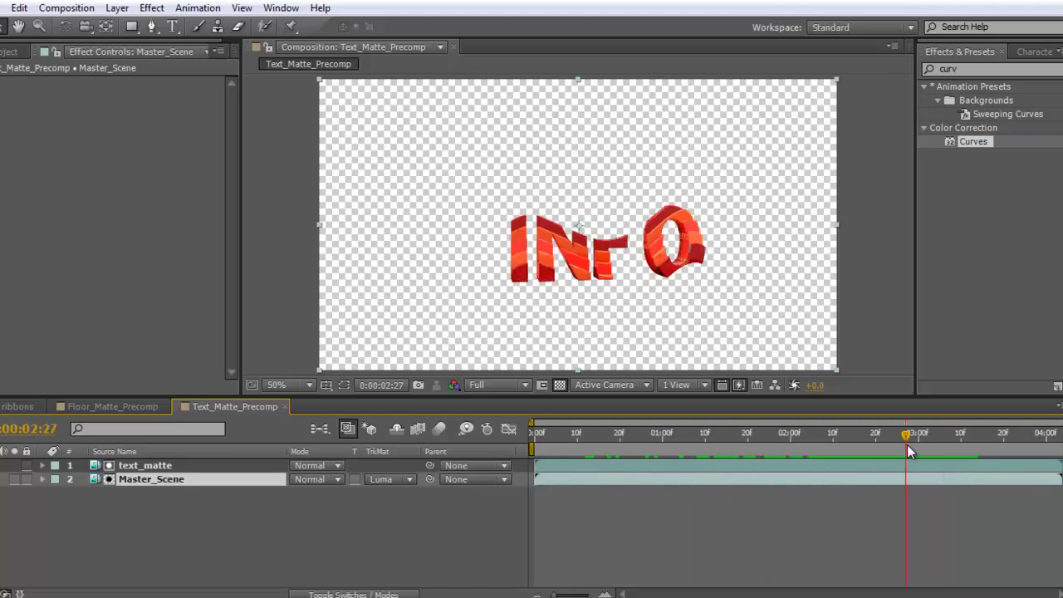
pyautogui.click(282, 558)
pyautogui.click(24, 406)
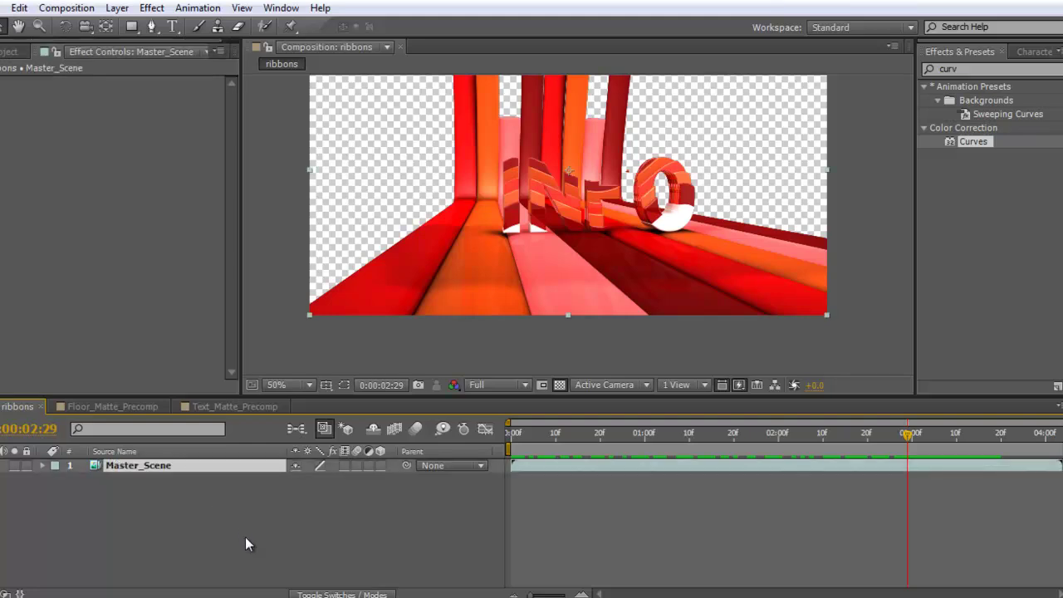
pyautogui.press('Delete')
pyautogui.click(8, 46)
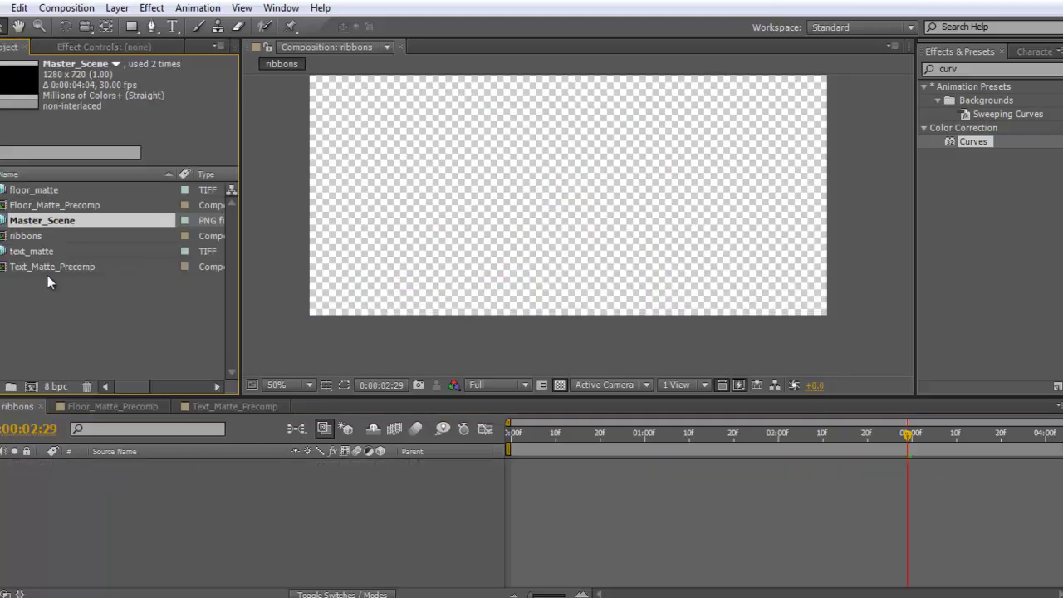
pyautogui.click(60, 309)
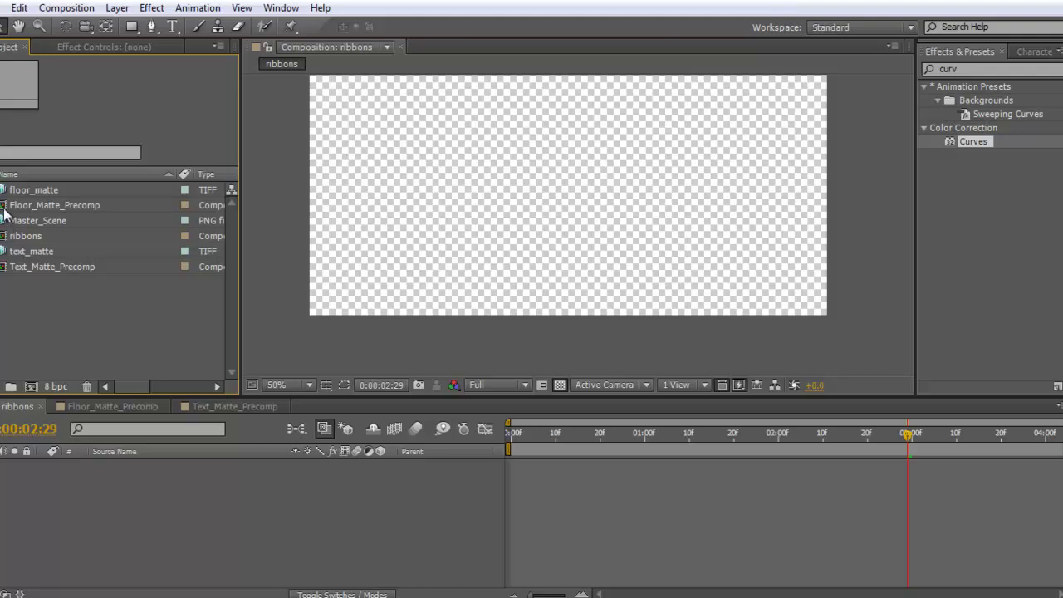
pyautogui.moveTo(10, 206); pyautogui.dragTo(89, 484)
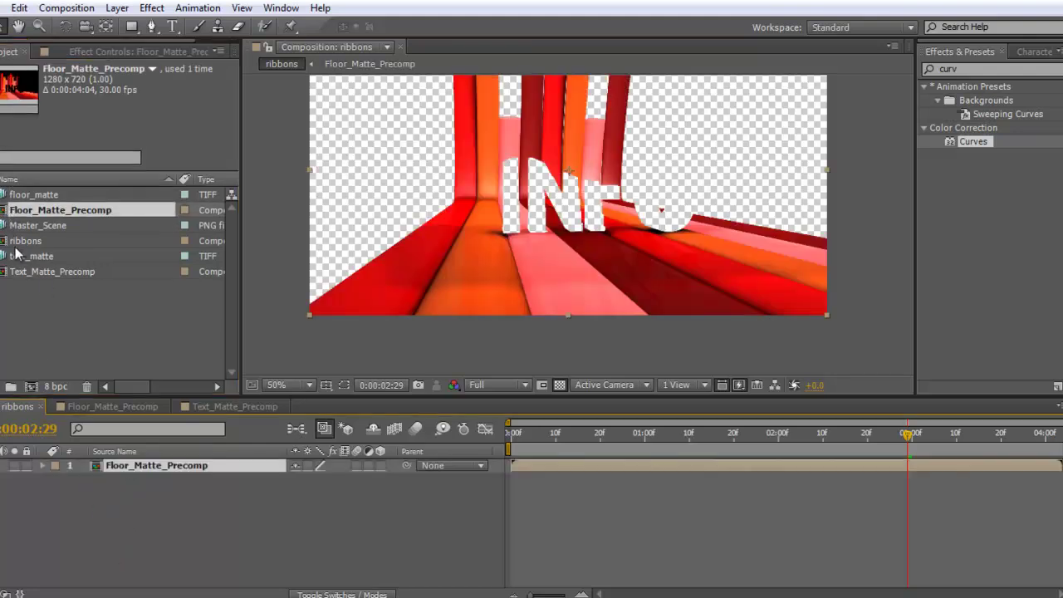
pyautogui.click(10, 274)
pyautogui.moveTo(11, 276); pyautogui.dragTo(128, 463)
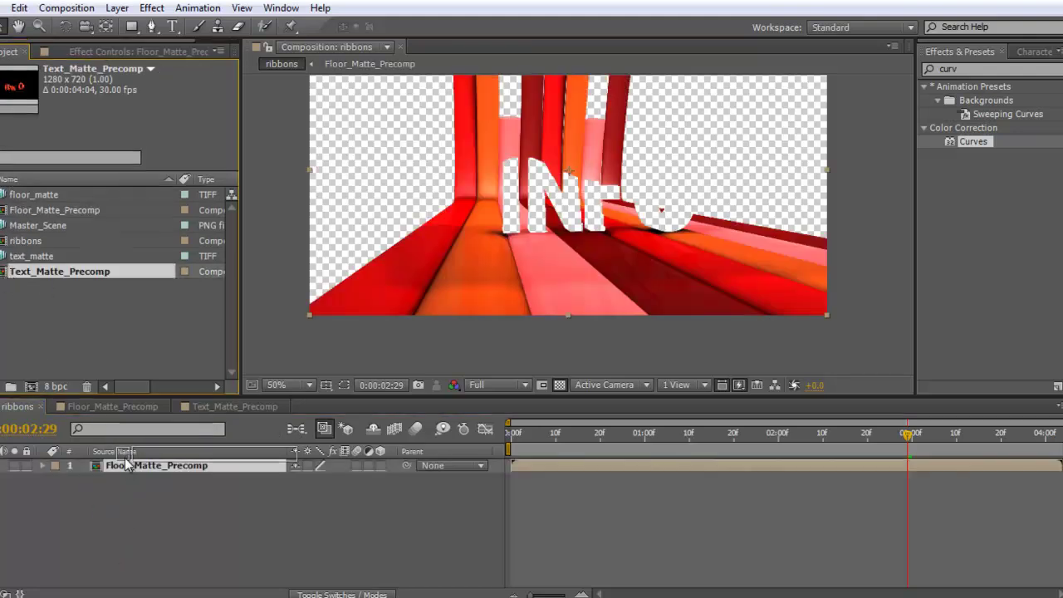
pyautogui.click(916, 485)
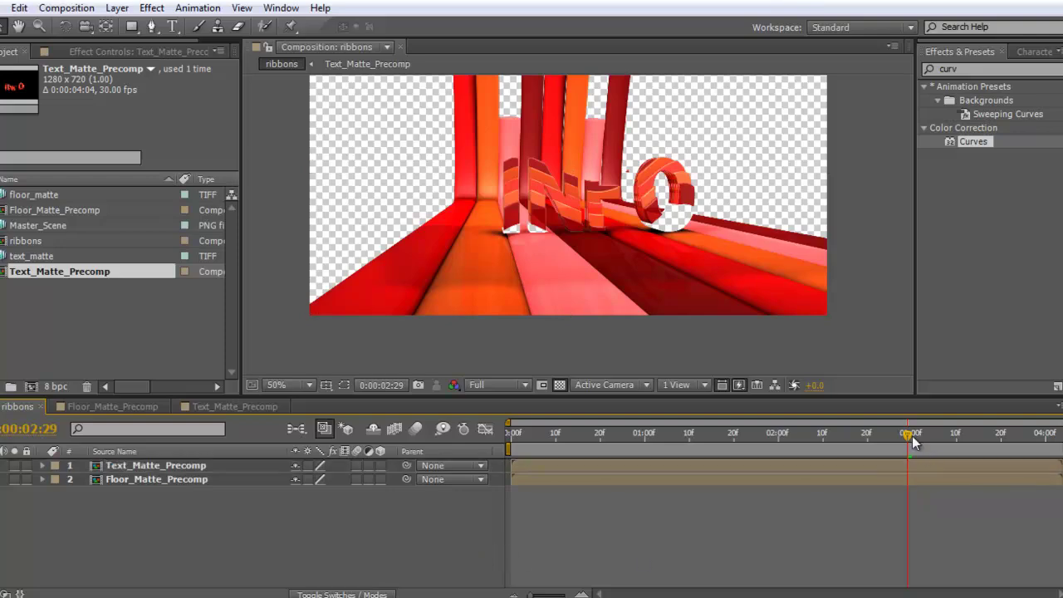
pyautogui.moveTo(912, 436)
pyautogui.mouseDown()
pyautogui.moveTo(711, 442)
pyautogui.moveTo(1001, 476)
pyautogui.mouseUp()
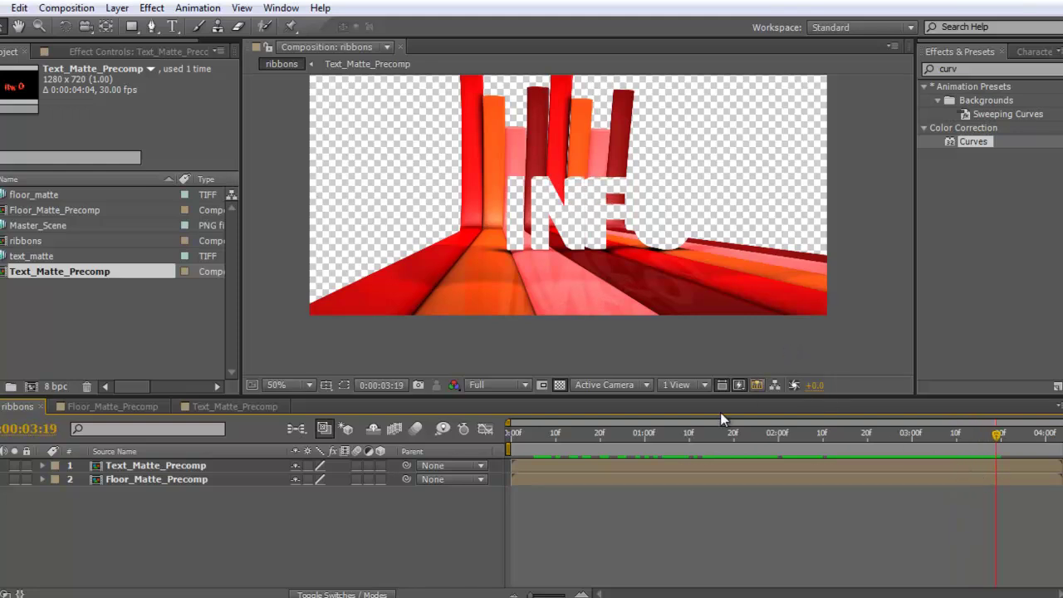
pyautogui.click(152, 406)
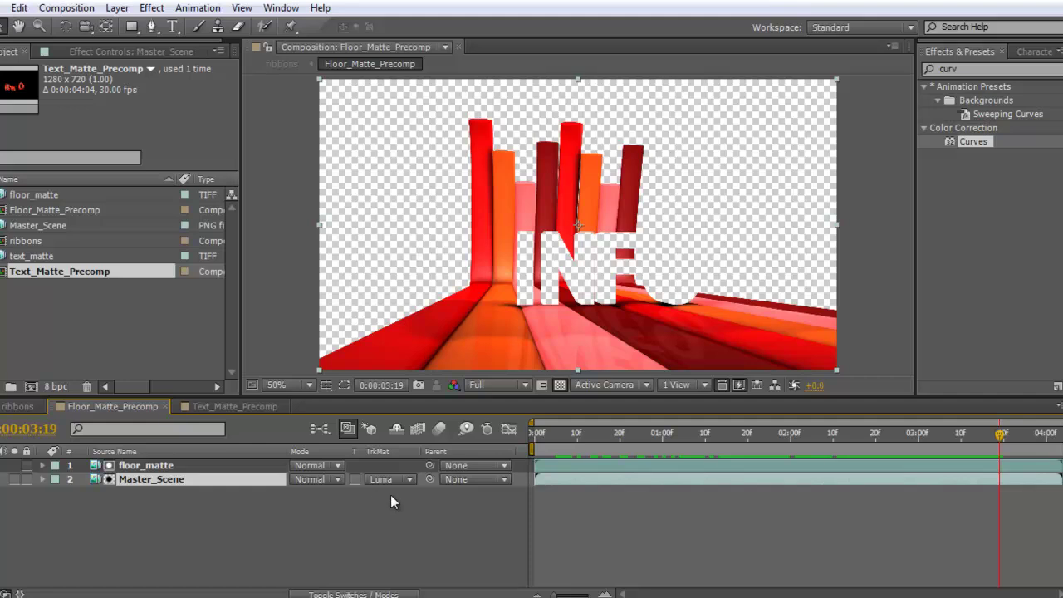
pyautogui.click(18, 406)
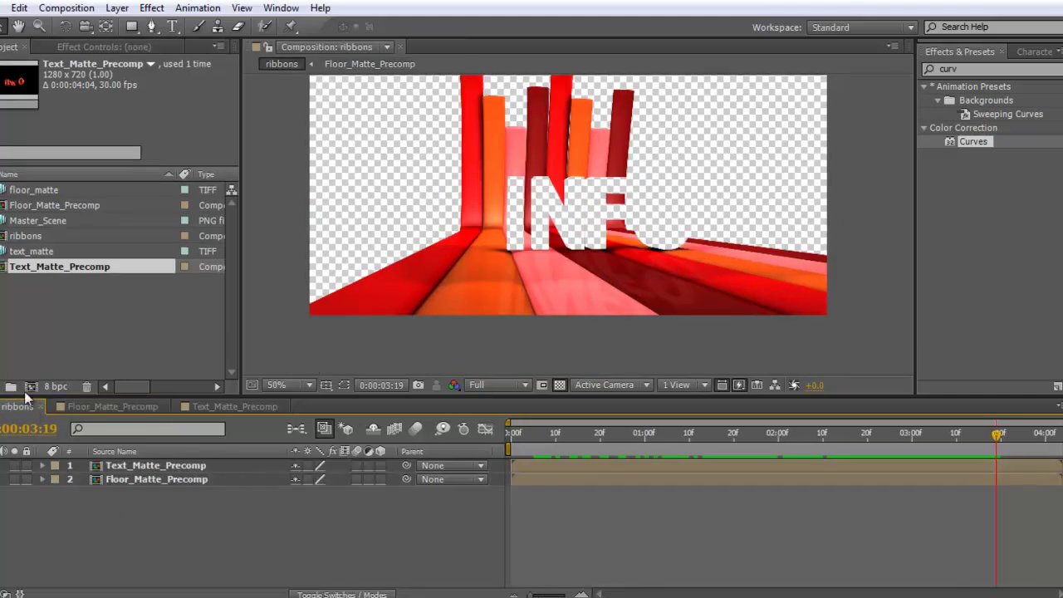
# Add Master_Scene to the ribbons comp beneath both matte precomps and scrub to check the INFO text.
pyautogui.click(10, 221)
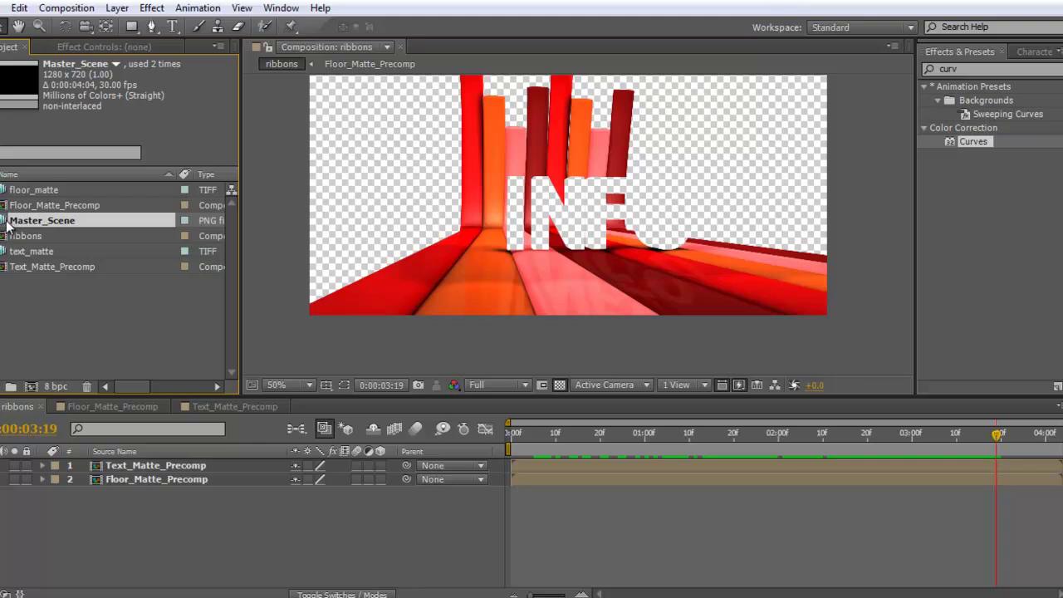
pyautogui.moveTo(10, 221); pyautogui.dragTo(118, 538)
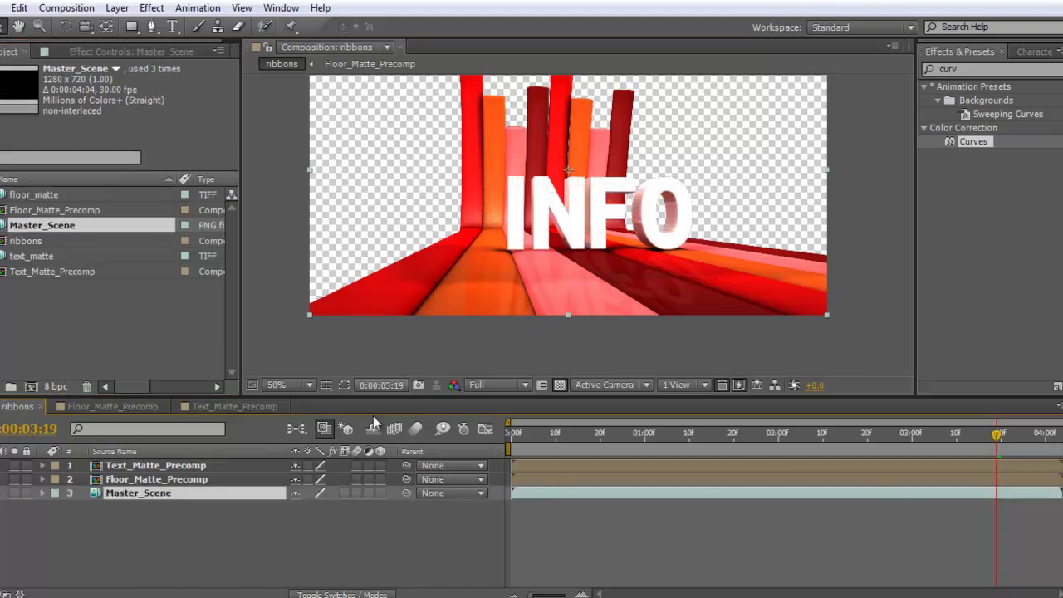
pyautogui.moveTo(997, 434); pyautogui.dragTo(889, 441)
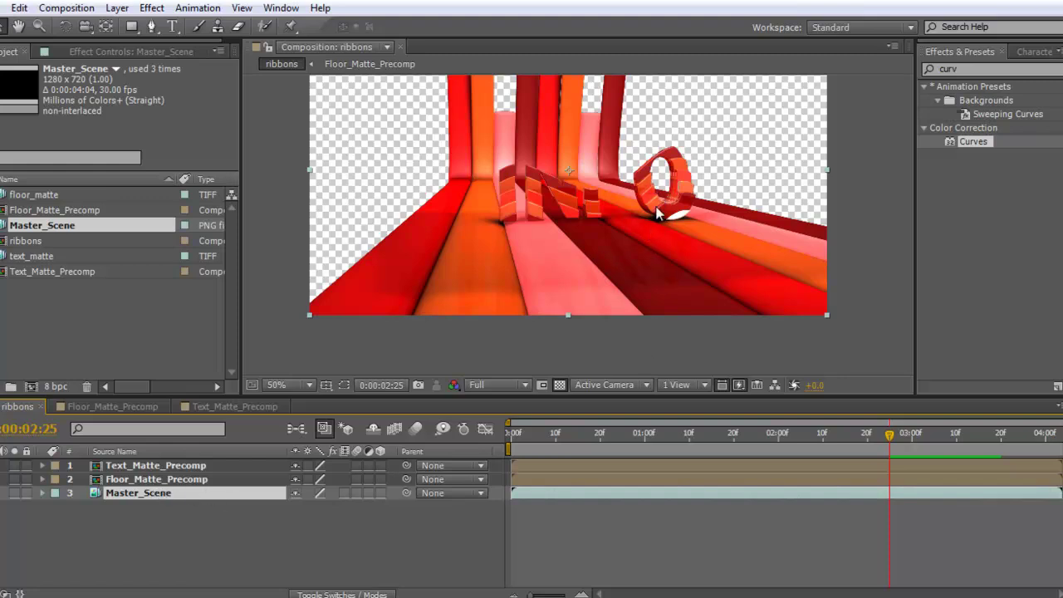
pyautogui.moveTo(893, 437); pyautogui.dragTo(993, 437)
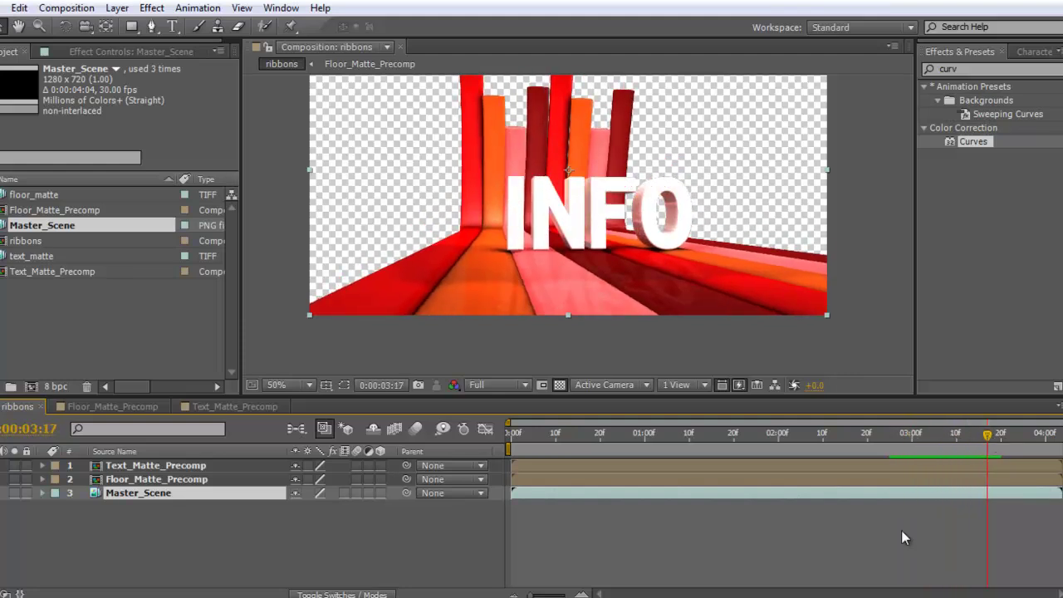
pyautogui.click(582, 524)
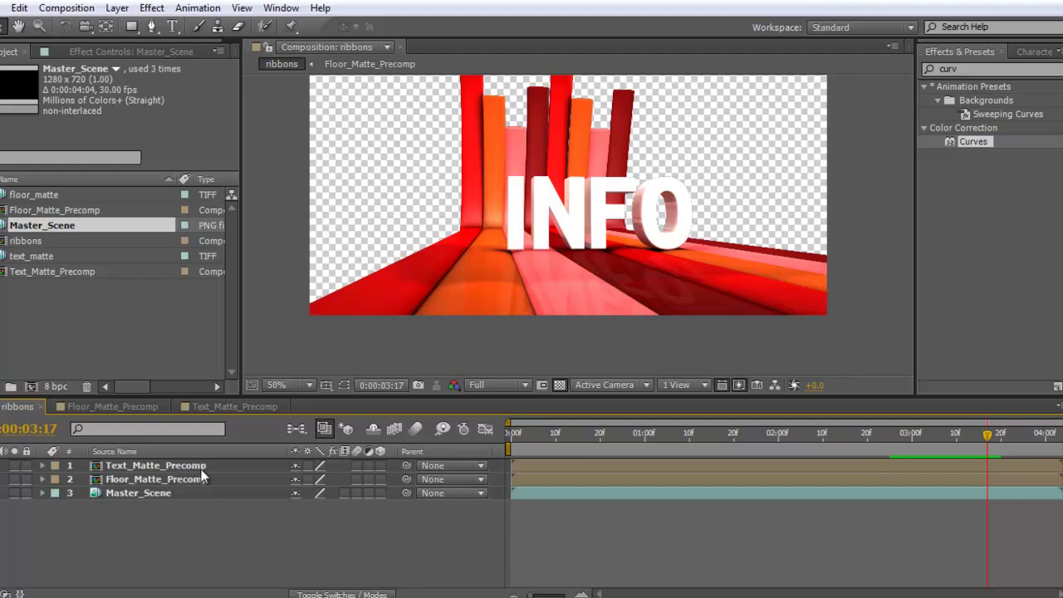
# Add a new Adjustment Layer to Floor_Matte_Precomp via Layer > New > Adjustment Layer.
pyautogui.click(112, 407)
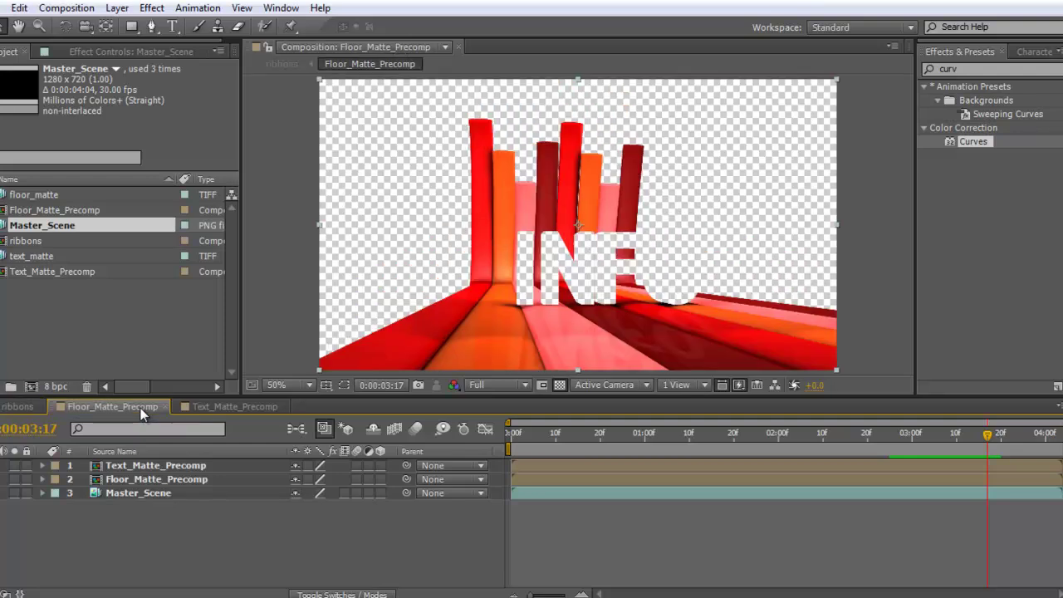
pyautogui.click(26, 406)
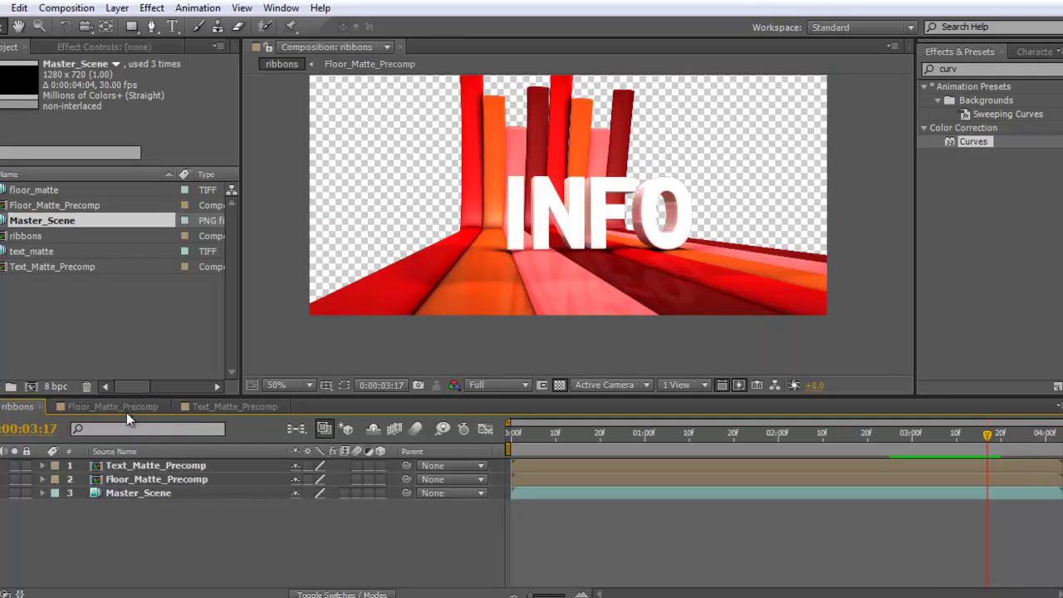
pyautogui.click(129, 406)
pyautogui.click(229, 548)
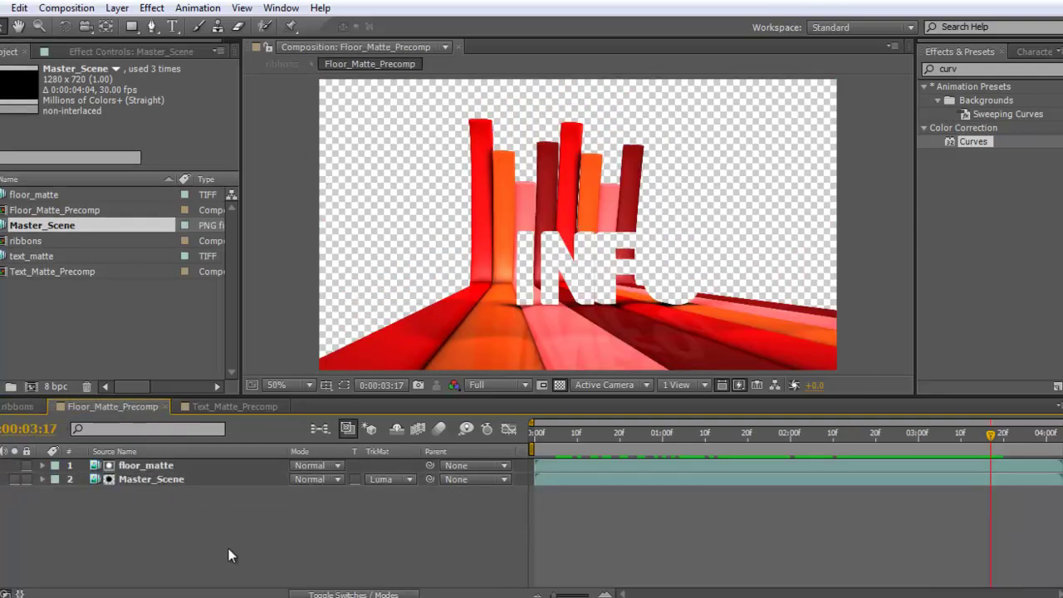
pyautogui.click(117, 7)
pyautogui.moveTo(141, 26)
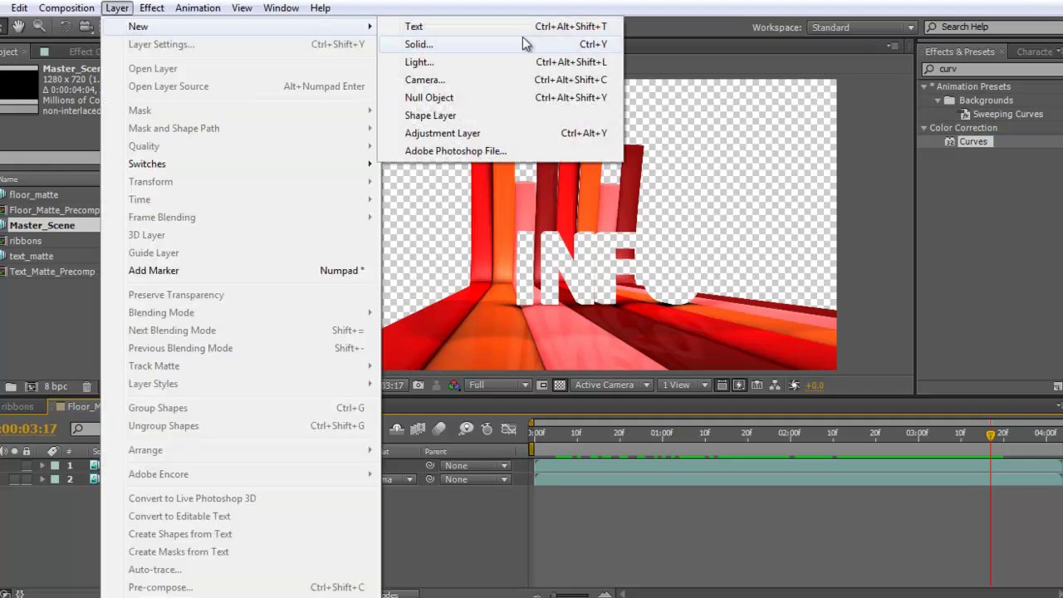
pyautogui.click(494, 132)
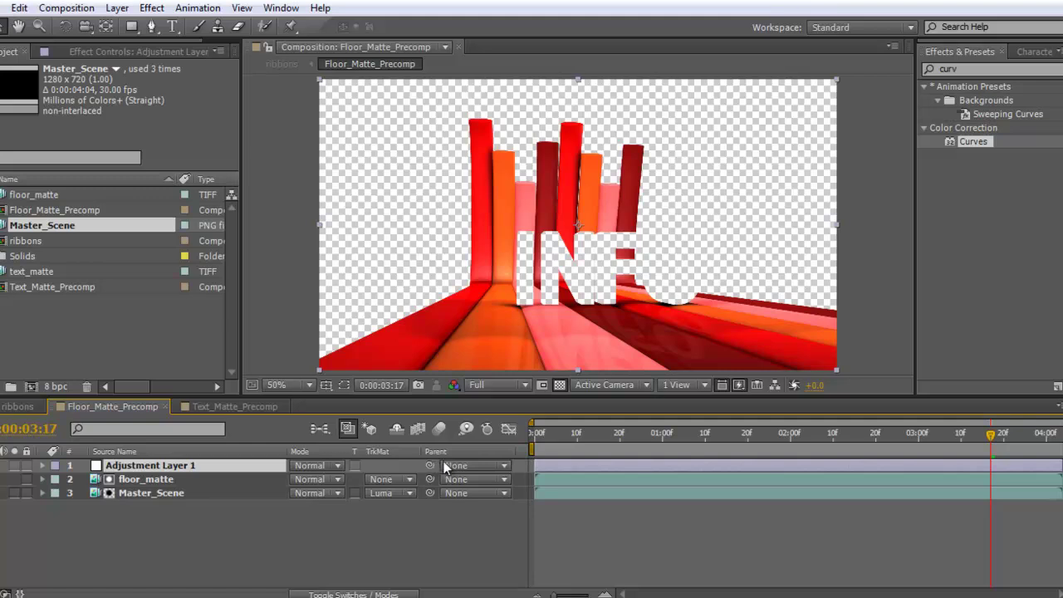
# Enlarge the viewer and project panel, and search Effects & Presets for 'tint'.
pyautogui.moveTo(481, 400); pyautogui.dragTo(481, 432)
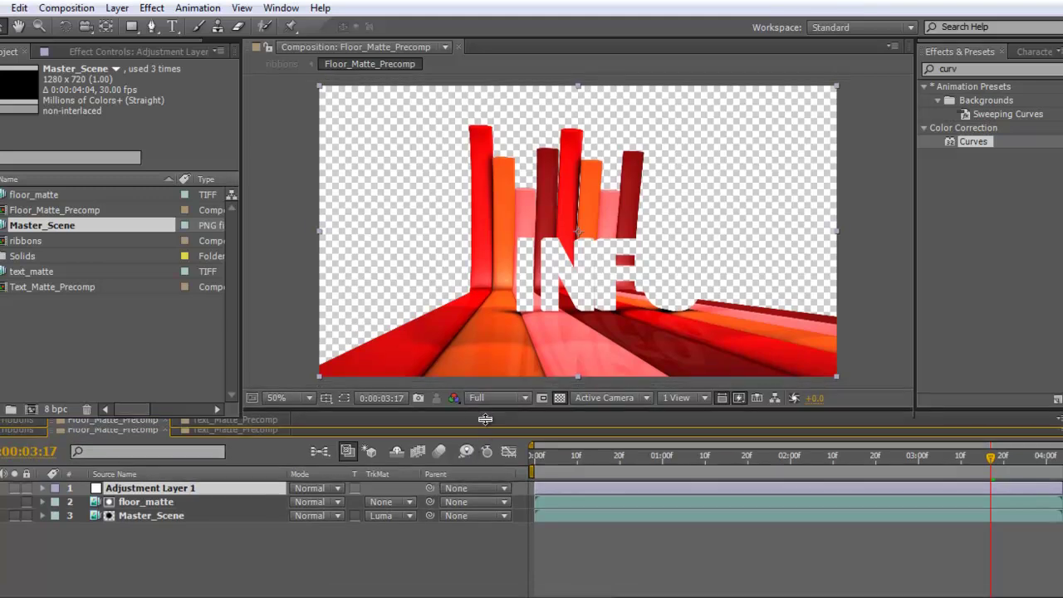
pyautogui.moveTo(245, 357); pyautogui.dragTo(325, 357)
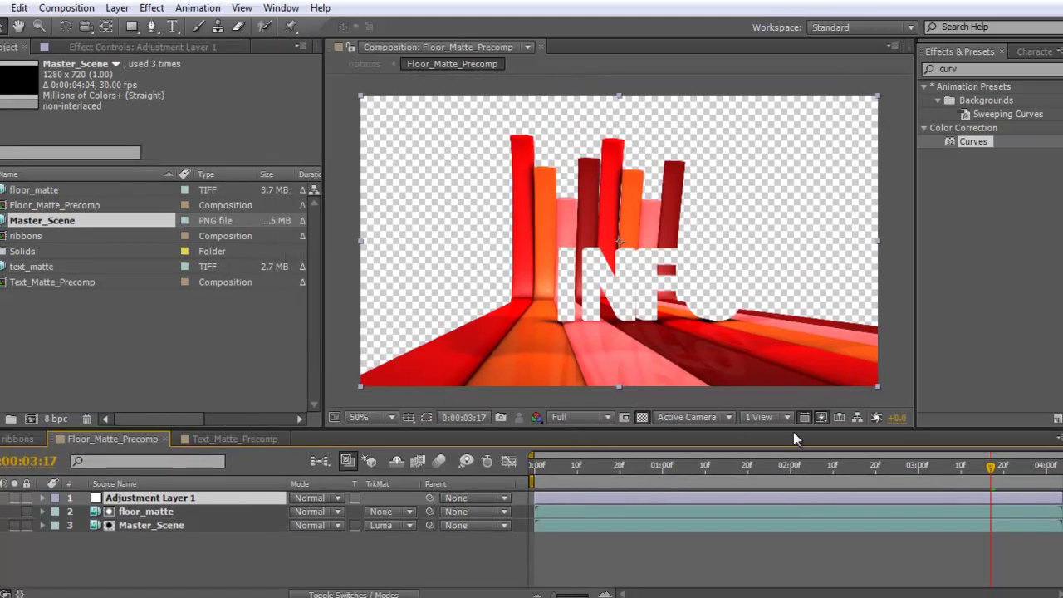
pyautogui.click(951, 69)
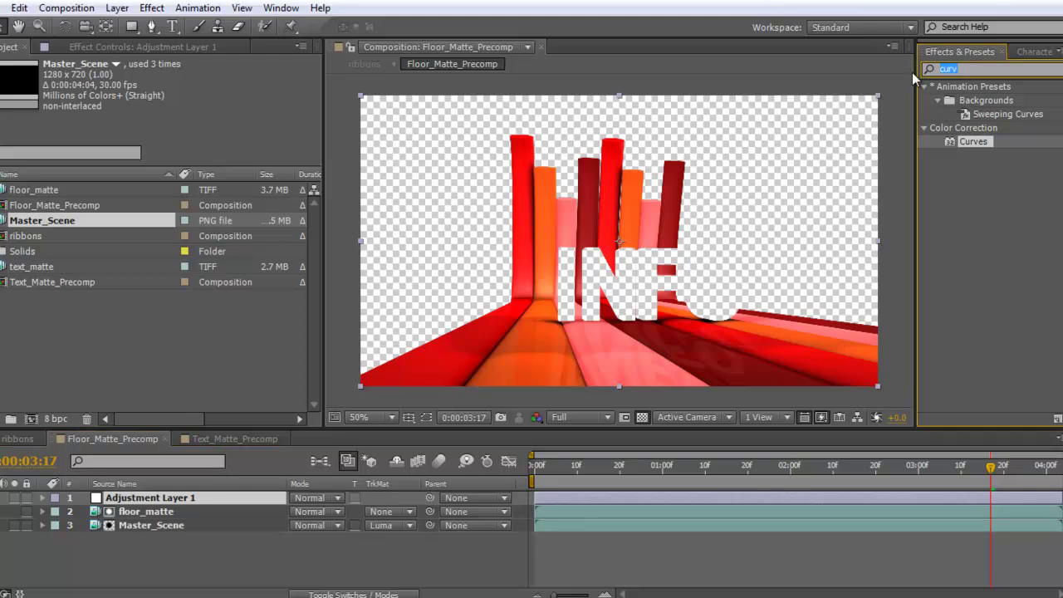
pyautogui.write('tint')
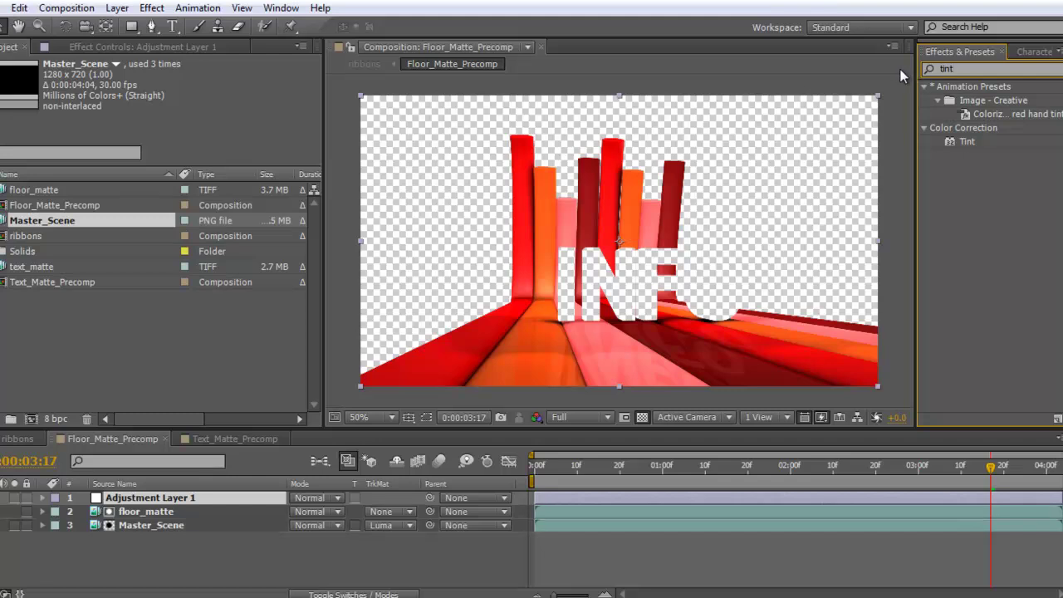
# Apply Tint to Master_Scene and lower Amount to Tint to about 20%.
pyautogui.click(171, 512)
pyautogui.moveTo(963, 141); pyautogui.dragTo(151, 525)
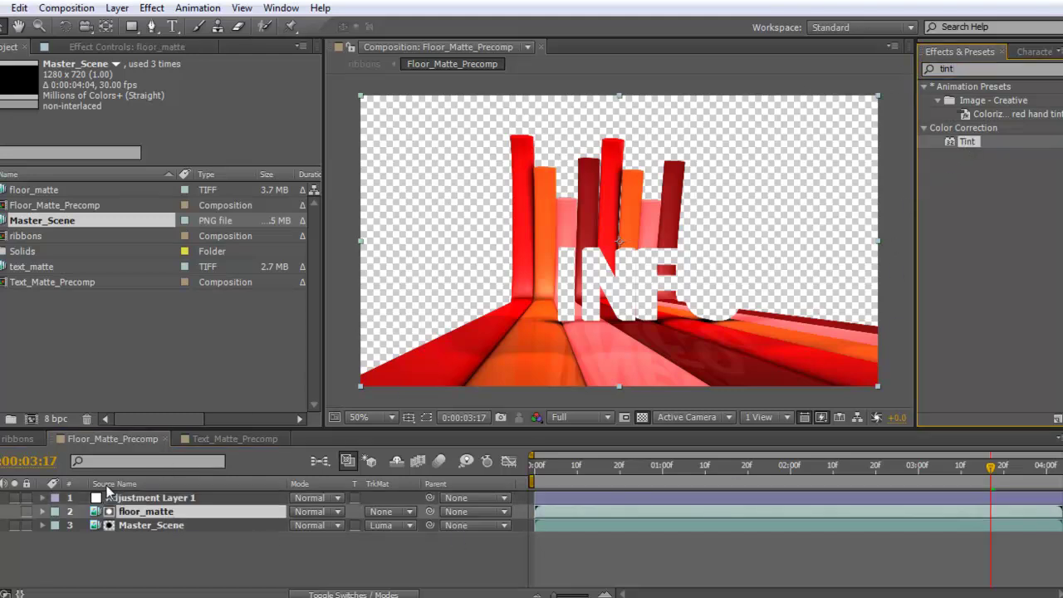
pyautogui.moveTo(964, 141); pyautogui.dragTo(197, 530)
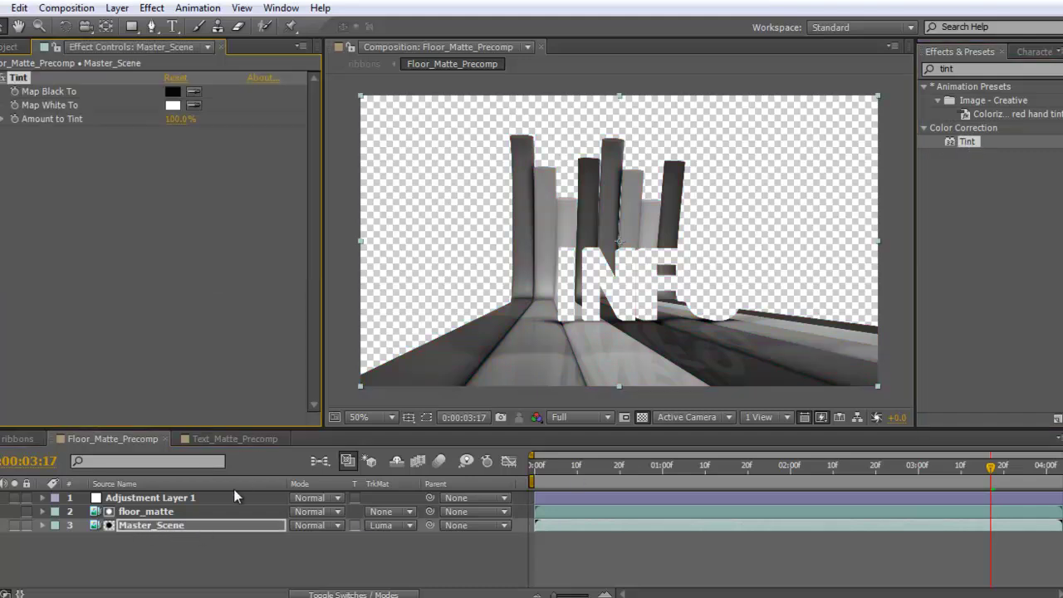
pyautogui.moveTo(181, 120); pyautogui.dragTo(142, 128)
pyautogui.click(16, 438)
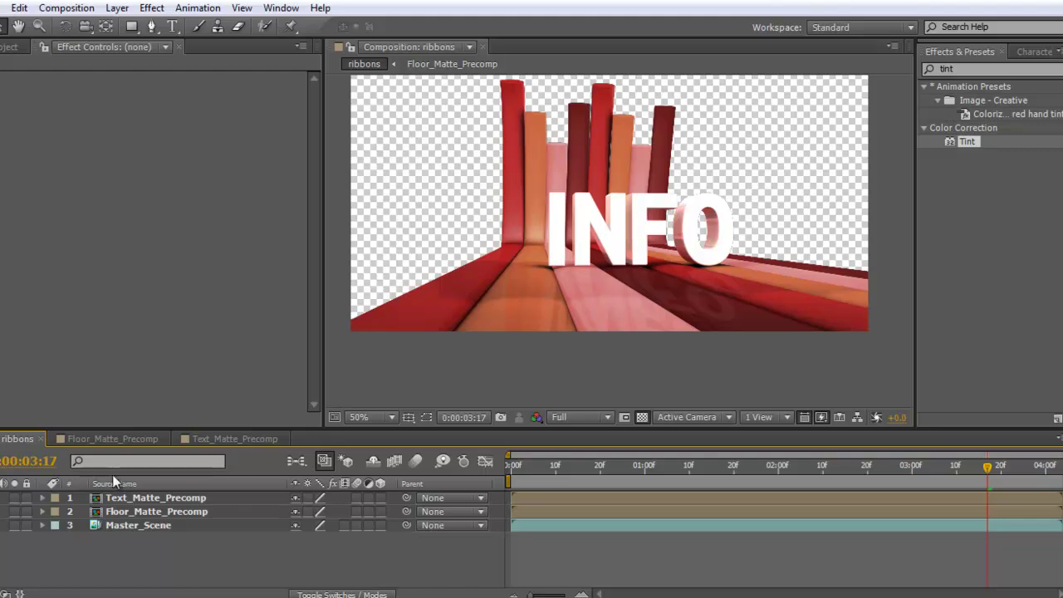
pyautogui.click(113, 439)
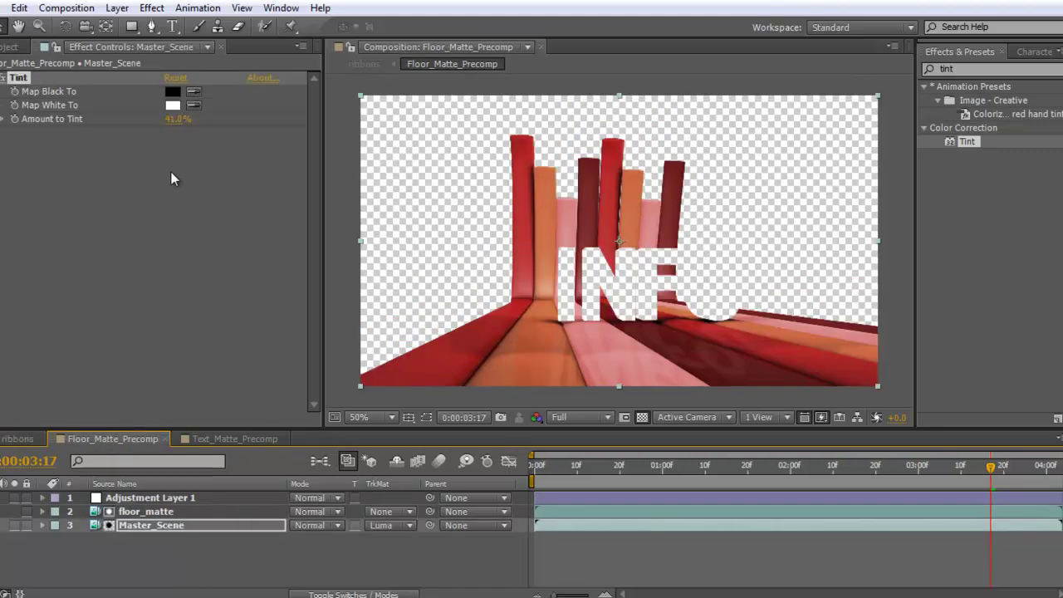
pyautogui.moveTo(172, 121); pyautogui.dragTo(155, 129)
pyautogui.click(105, 538)
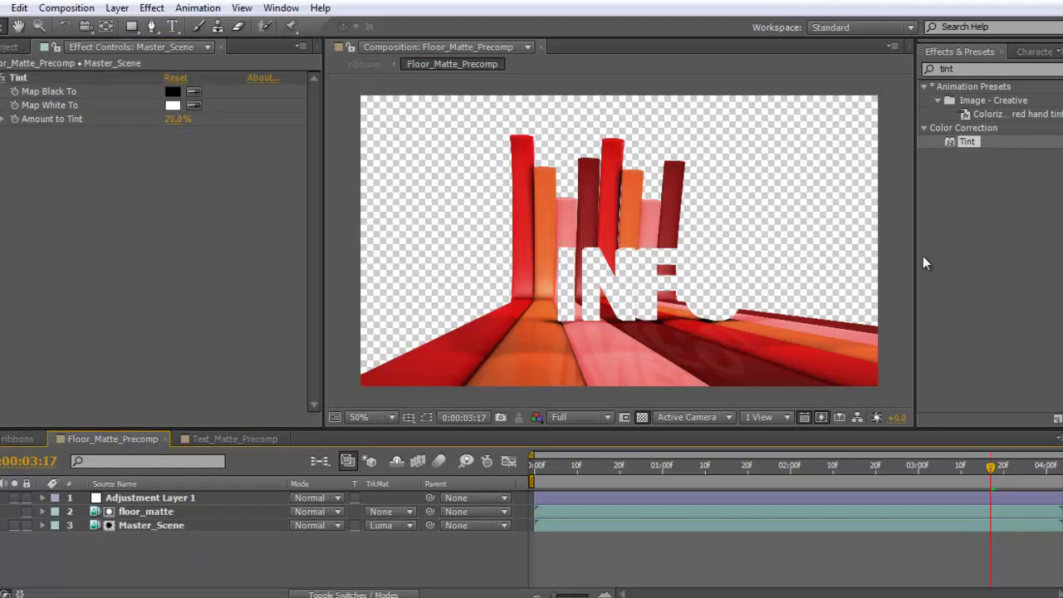
pyautogui.click(209, 497)
# Apply Fast Blur to Adjustment Layer 1 with Blurriness 15.
pyautogui.click(951, 69)
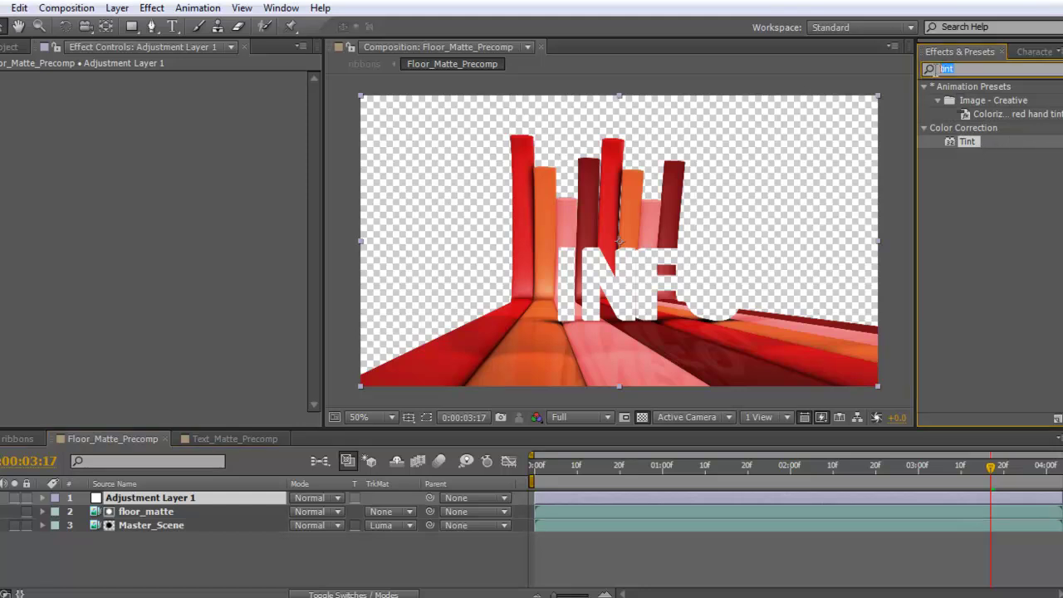
pyautogui.write('fast b')
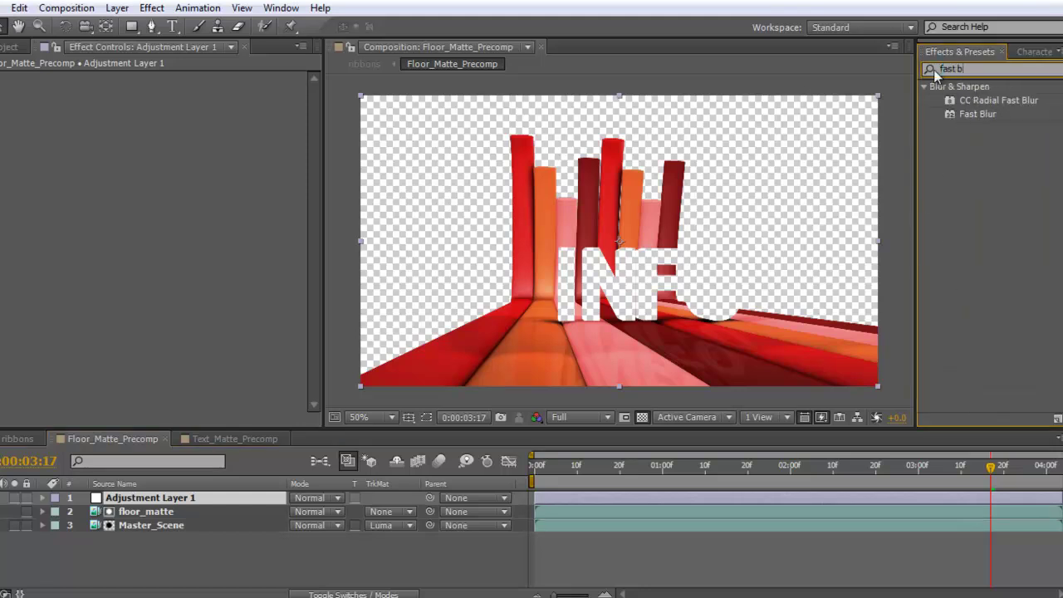
pyautogui.moveTo(978, 115); pyautogui.dragTo(223, 497)
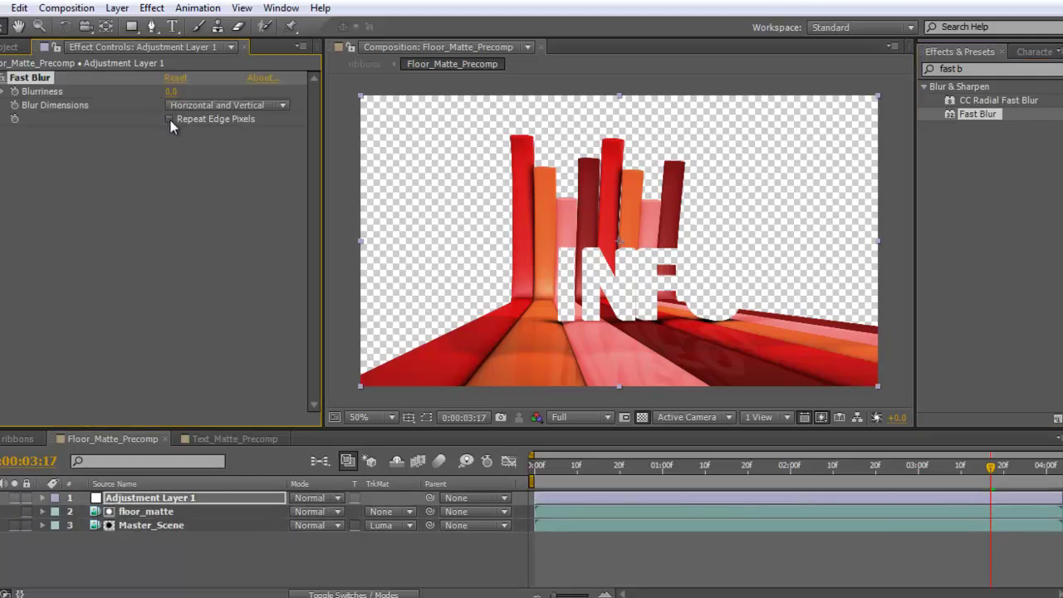
pyautogui.click(176, 91)
pyautogui.write('15')
pyautogui.press('Return')
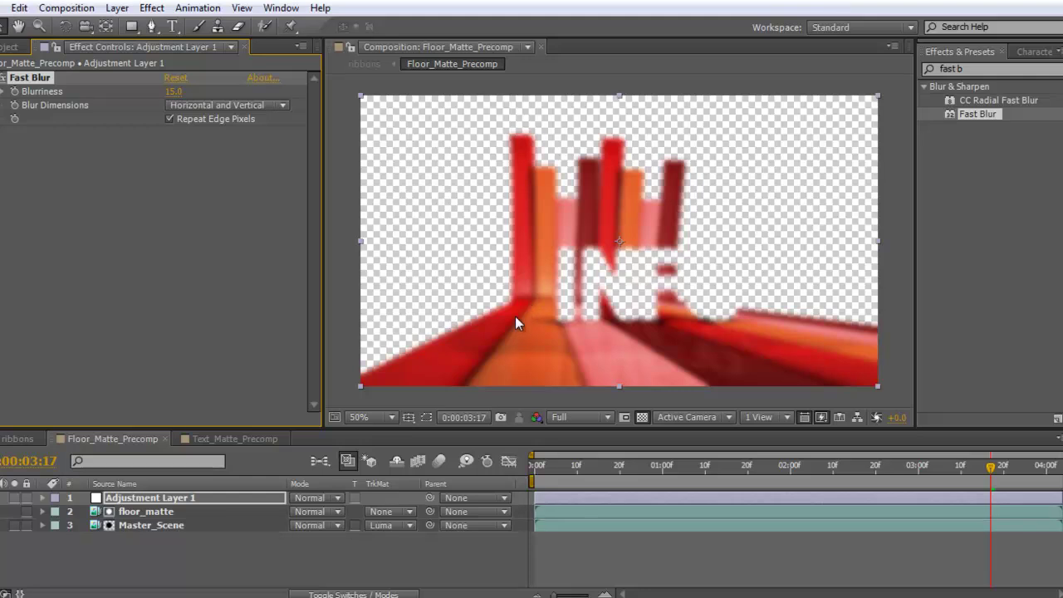
pyautogui.click(317, 498)
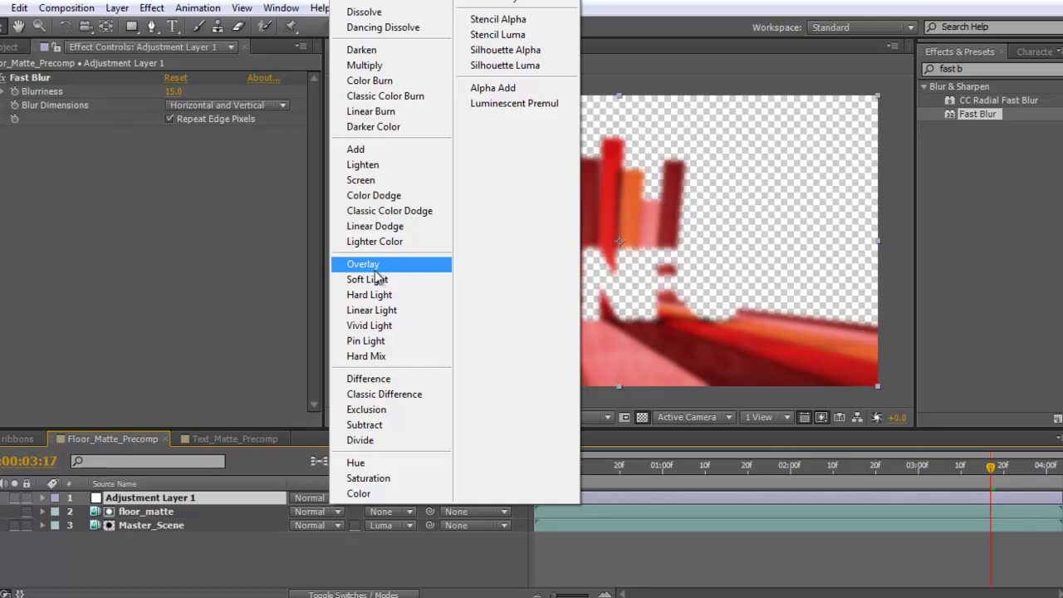
# Try Overlay, Soft Light and Pin Light blending on Adjustment Layer 1, settling on Color Dodge.
pyautogui.click(378, 264)
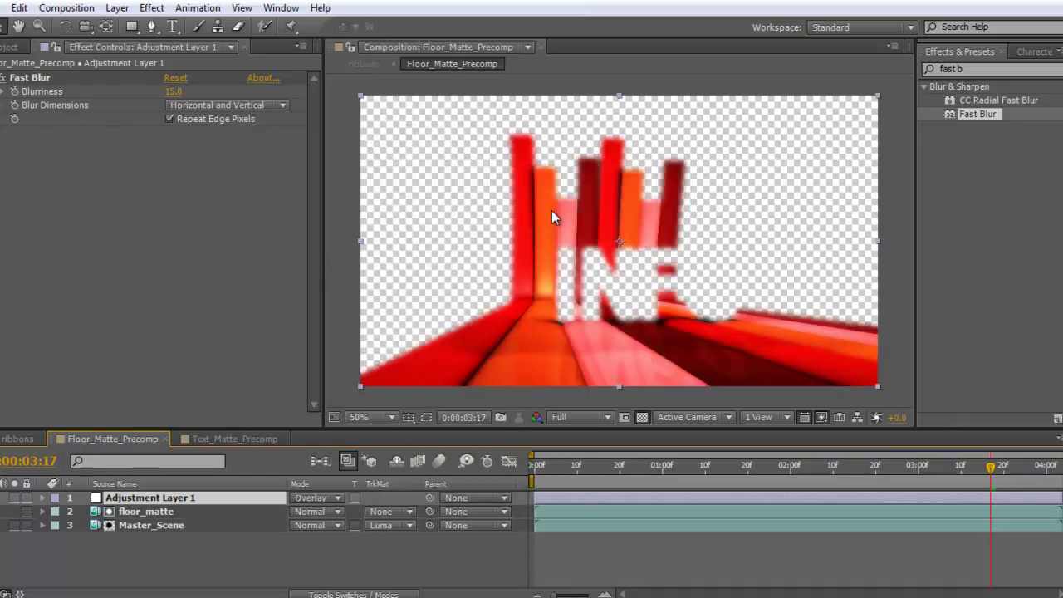
pyautogui.click(322, 498)
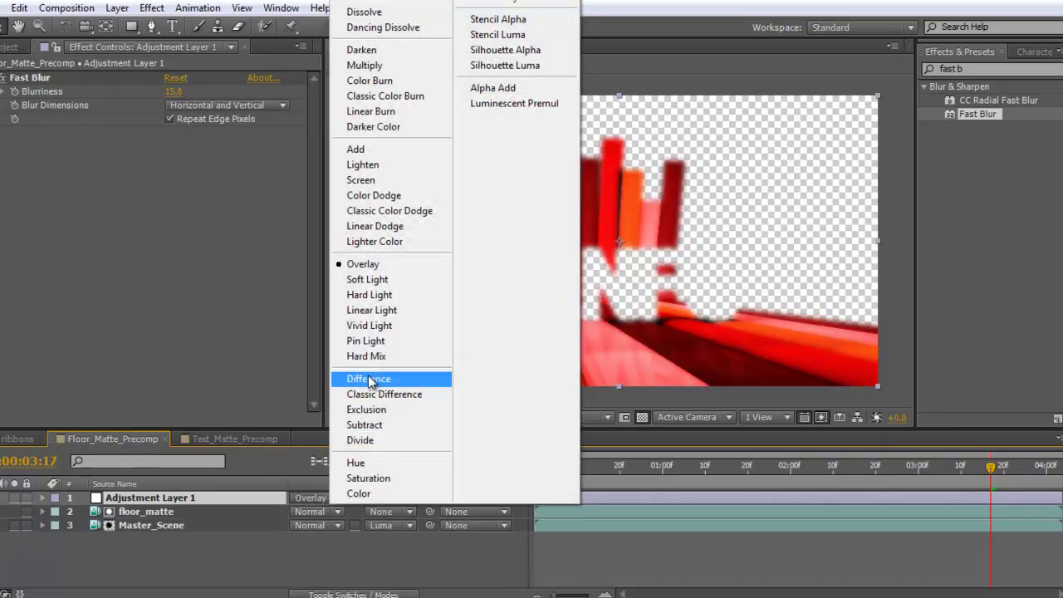
pyautogui.click(377, 282)
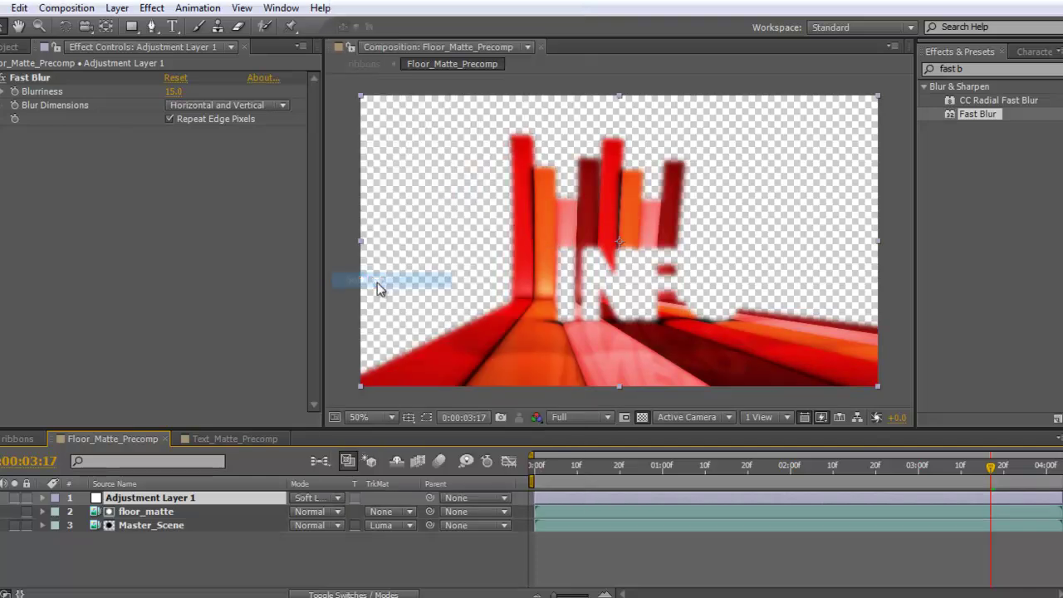
pyautogui.click(305, 498)
pyautogui.click(368, 340)
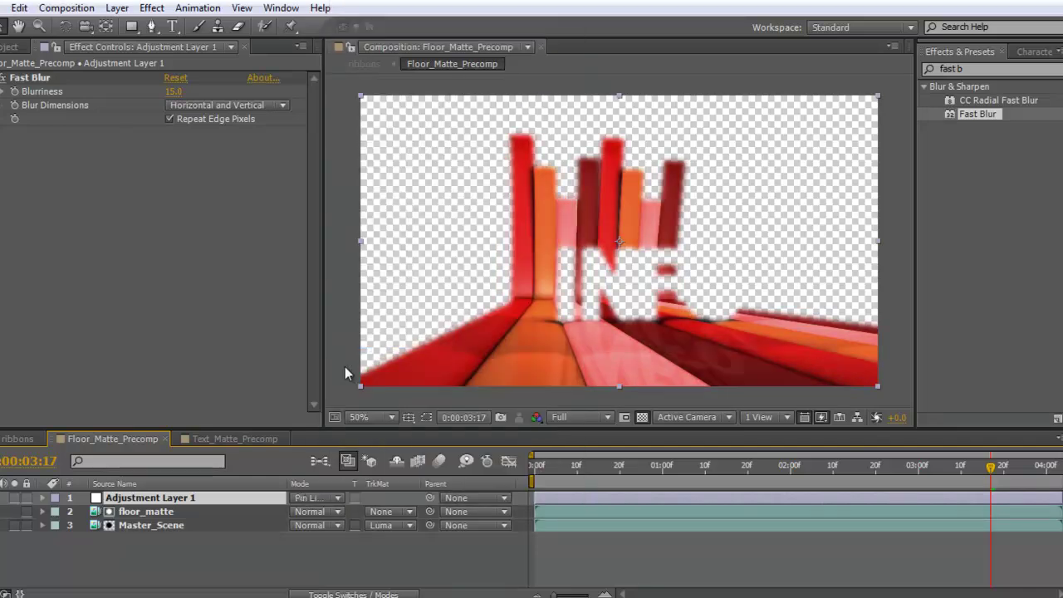
pyautogui.click(321, 498)
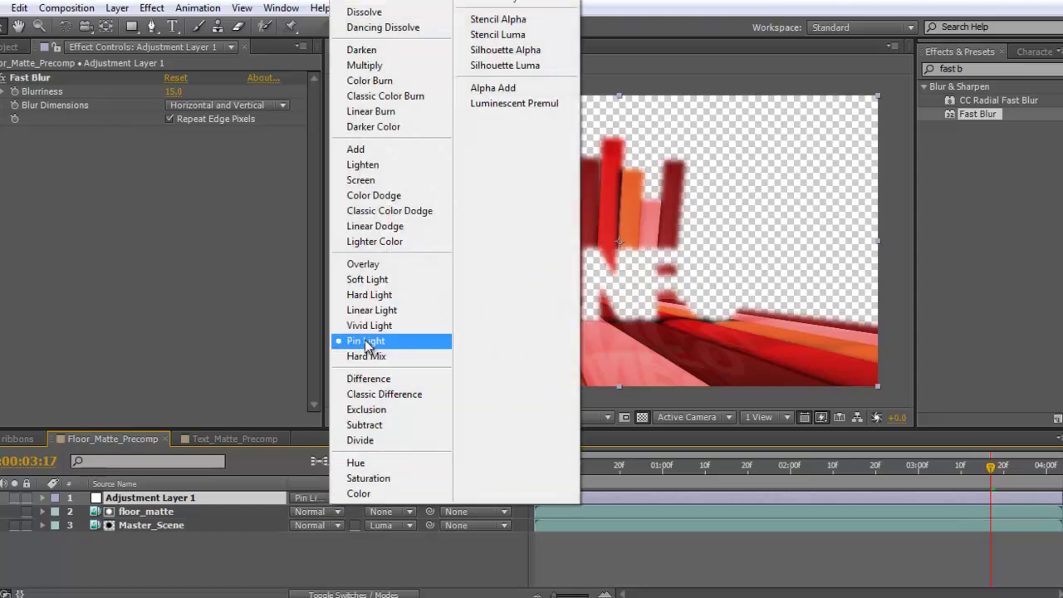
pyautogui.click(374, 196)
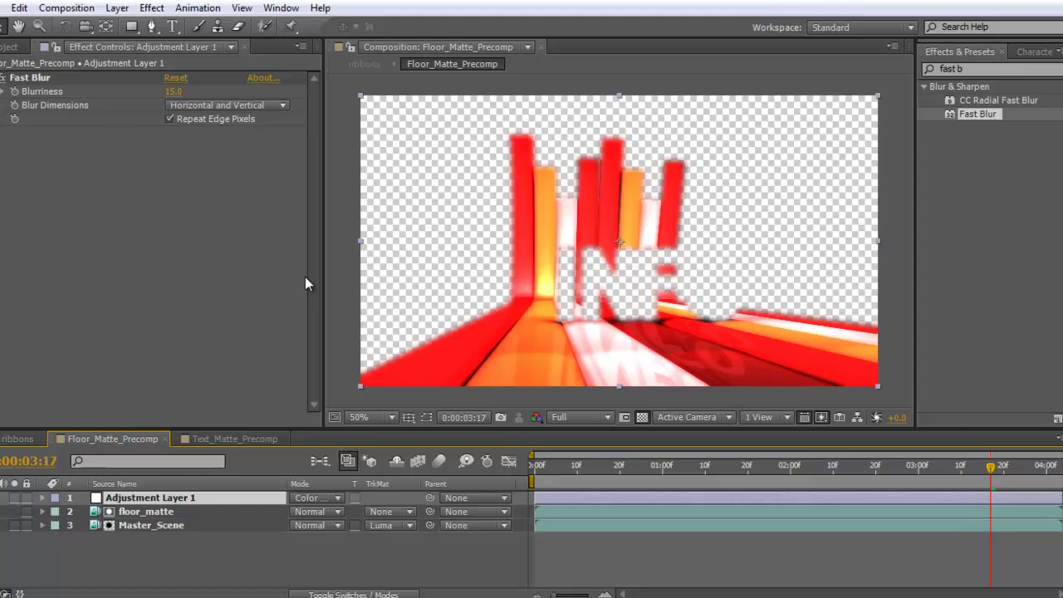
# Lower the Fast Blur Blurriness to 10.
pyautogui.click(179, 91)
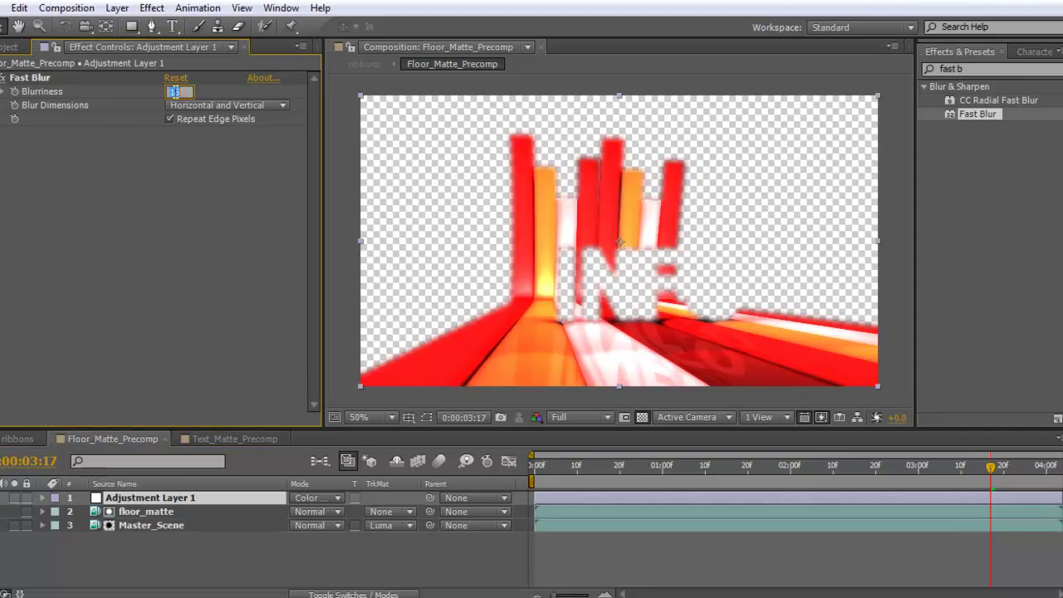
pyautogui.write('10')
pyautogui.press('Return')
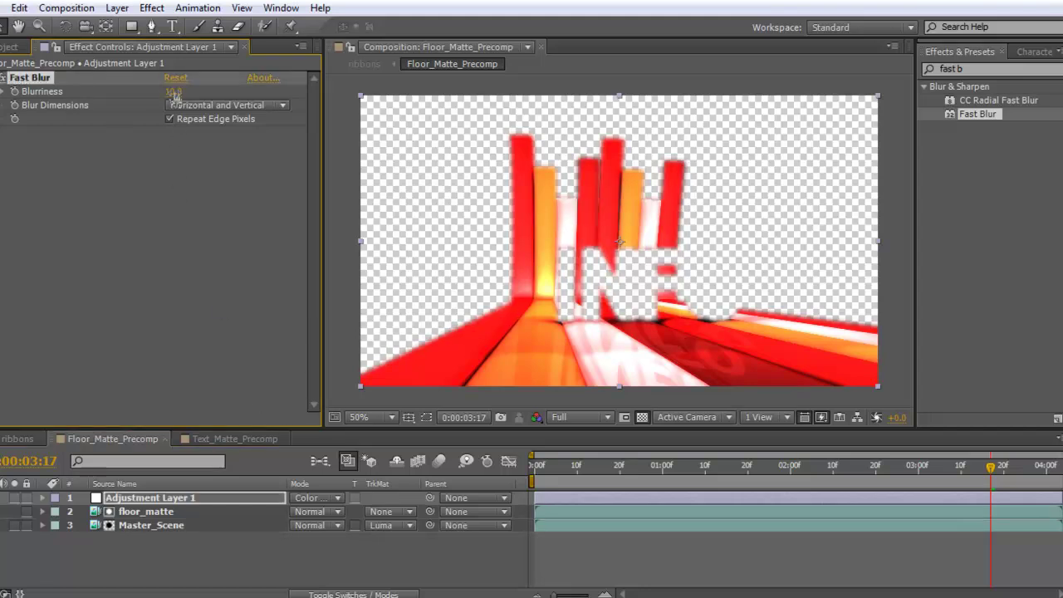
pyautogui.click(244, 500)
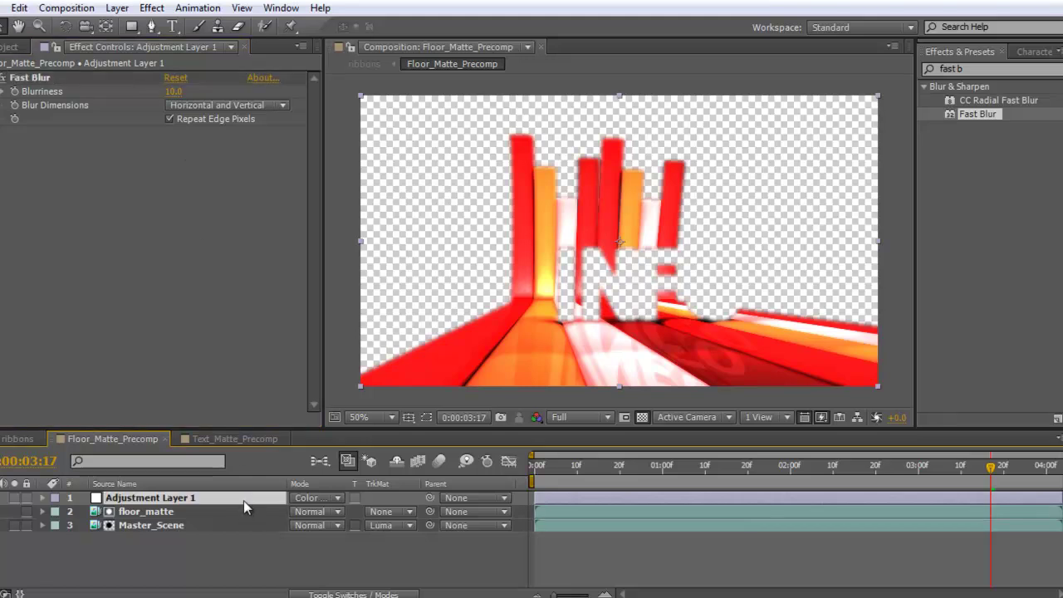
# Keyframe Adjustment Layer 1's opacity down to 41% and set Fast Blur Blurriness to 22.
pyautogui.press('t')
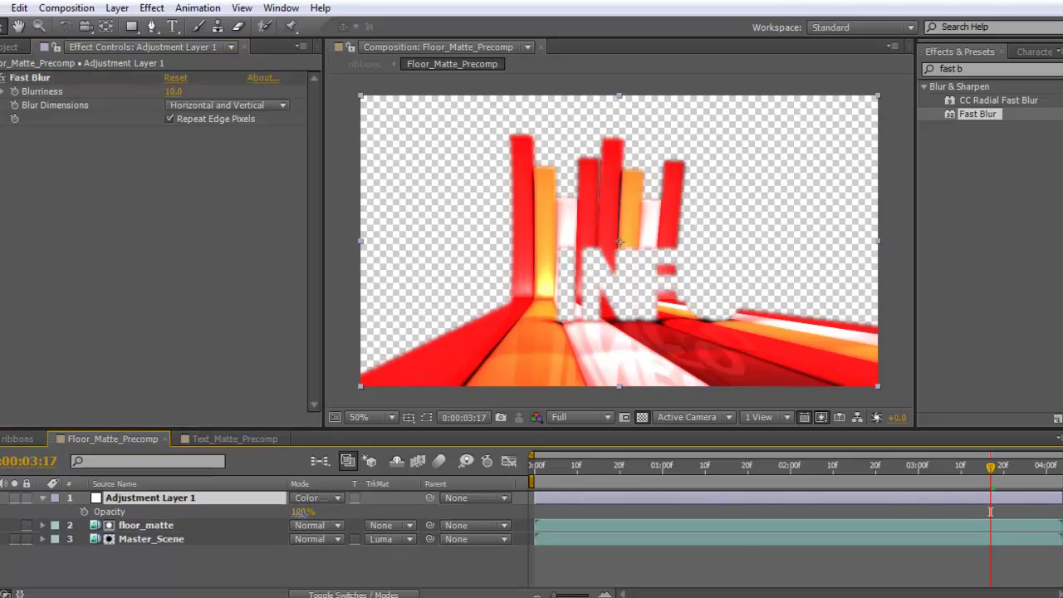
pyautogui.hotkey('alt', 'shift', 't')
pyautogui.moveTo(299, 511); pyautogui.dragTo(256, 518)
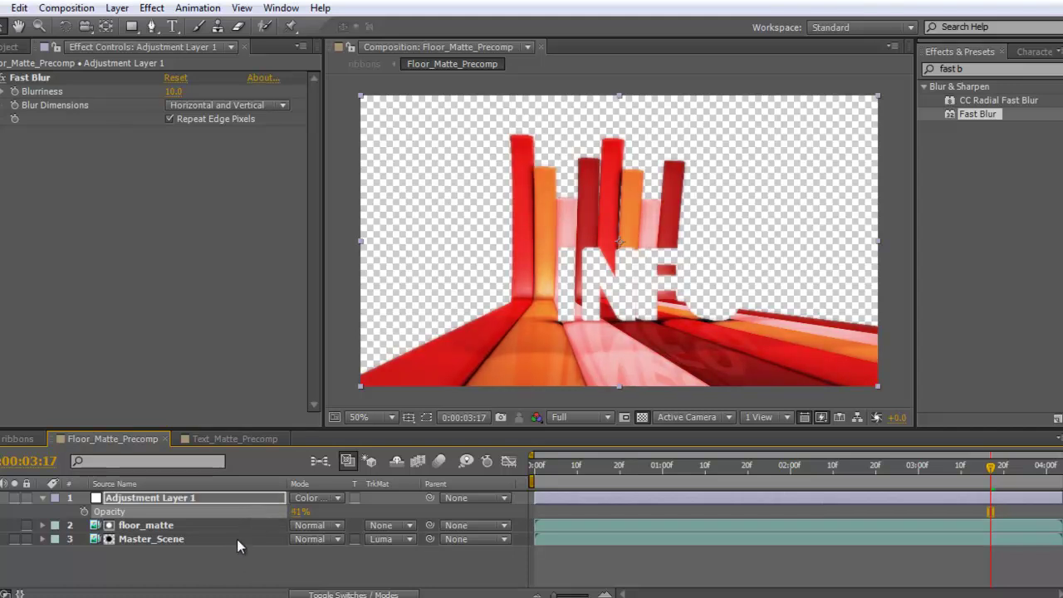
pyautogui.click(173, 92)
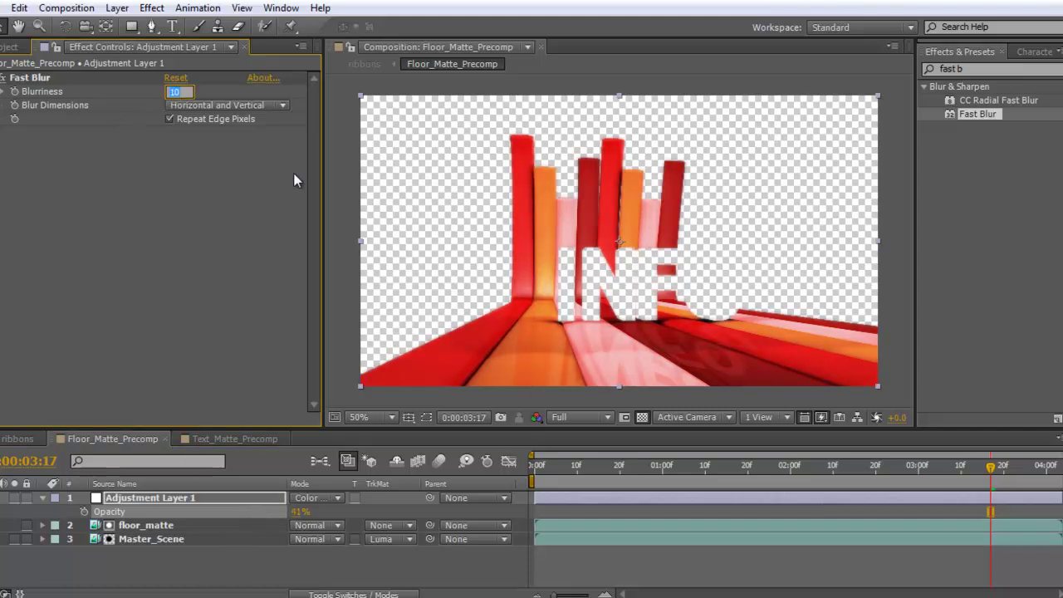
pyautogui.write('22')
pyautogui.press('Return')
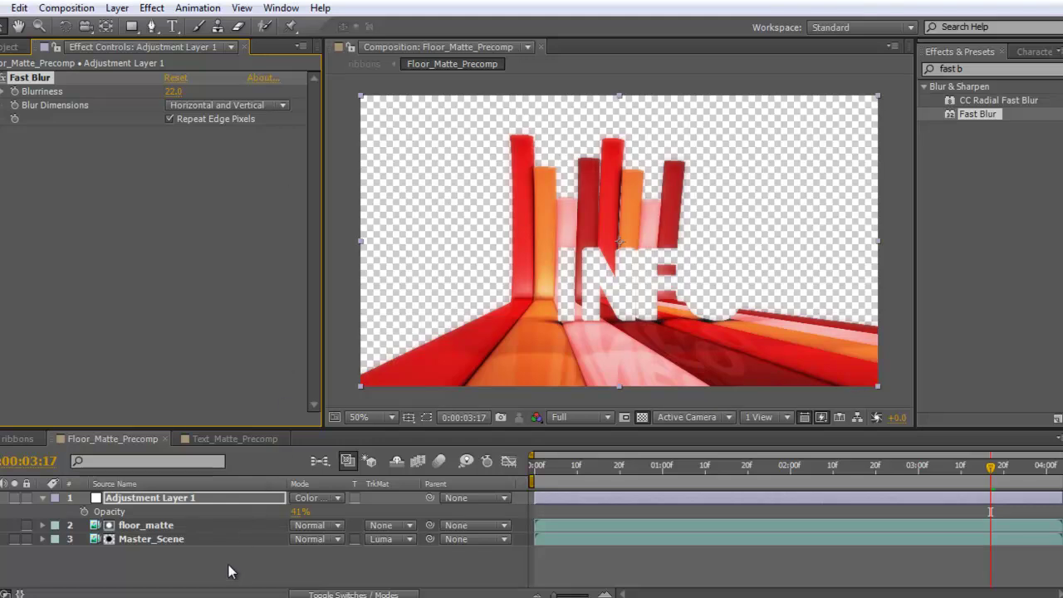
# Collapse Adjustment Layer 1 and toggle its visibility to compare the floor with and without it.
pyautogui.click(233, 568)
pyautogui.click(41, 498)
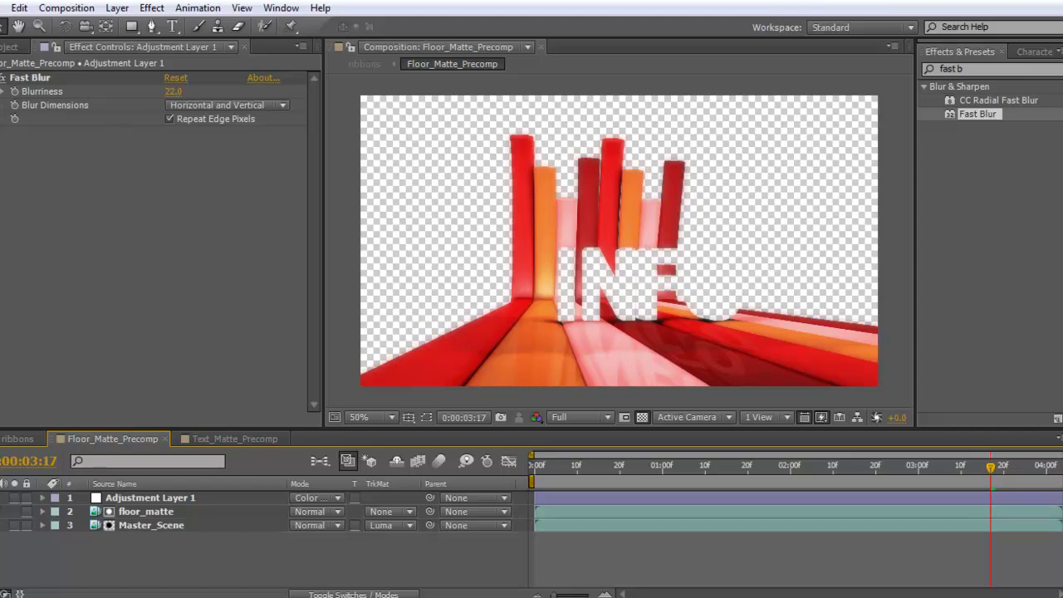
pyautogui.click(4, 498)
pyautogui.click(4, 497)
pyautogui.click(4, 497)
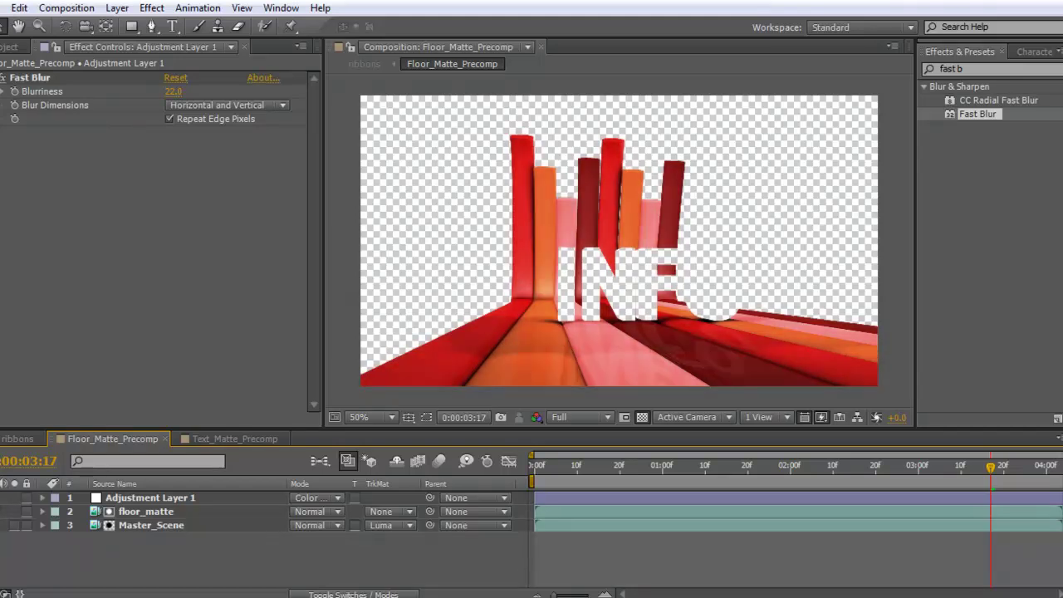
pyautogui.click(4, 497)
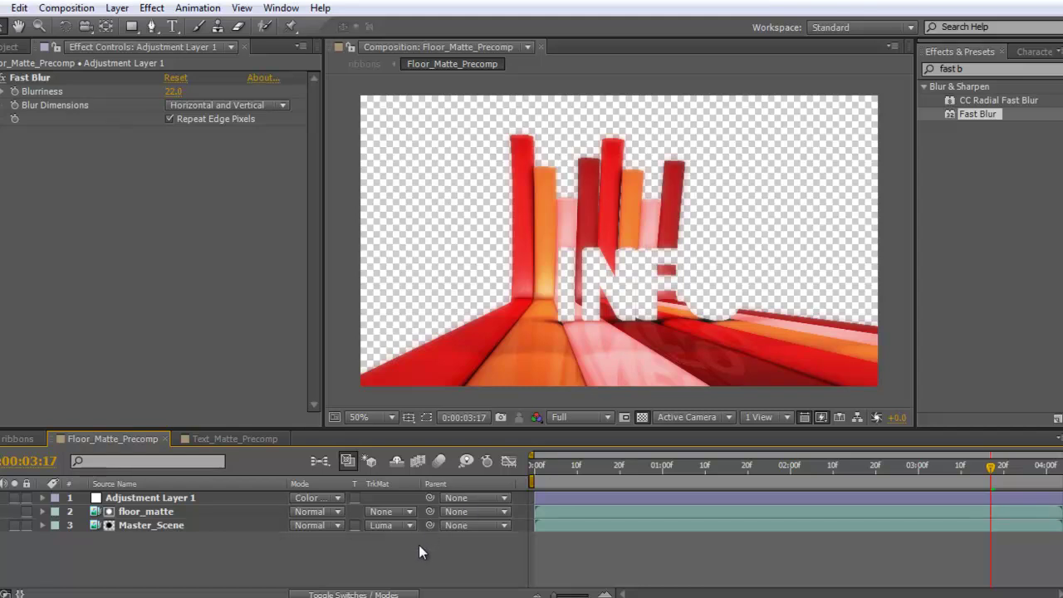
pyautogui.click(147, 526)
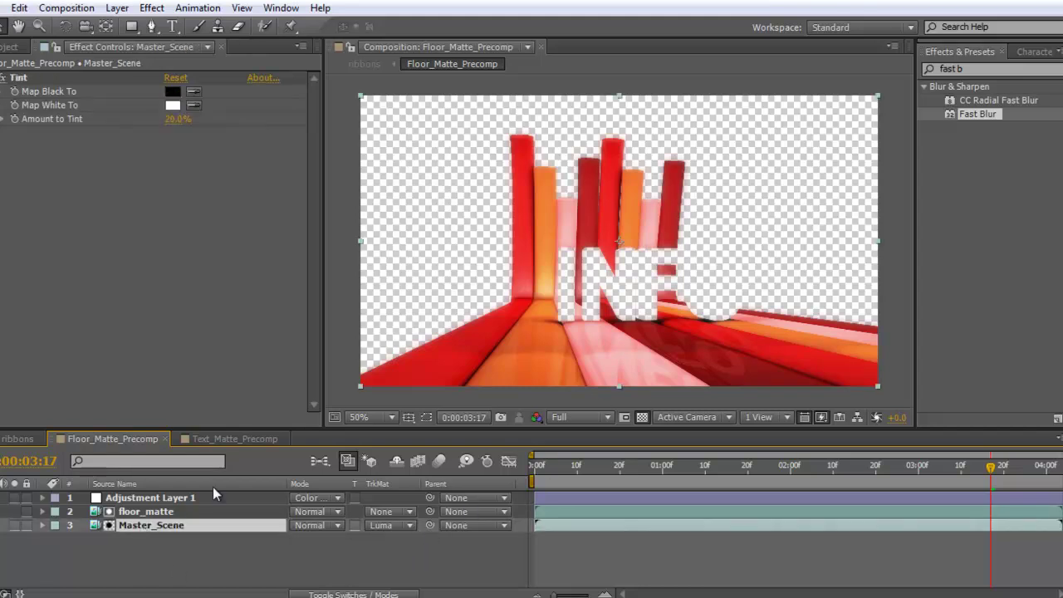
# Lower Master_Scene's Tint Amount to Tint to 15%, leaving the floor lightly muted.
pyautogui.moveTo(173, 122)
pyautogui.mouseDown()
pyautogui.moveTo(159, 129)
pyautogui.moveTo(171, 129)
pyautogui.mouseUp()
pyautogui.click(171, 128)
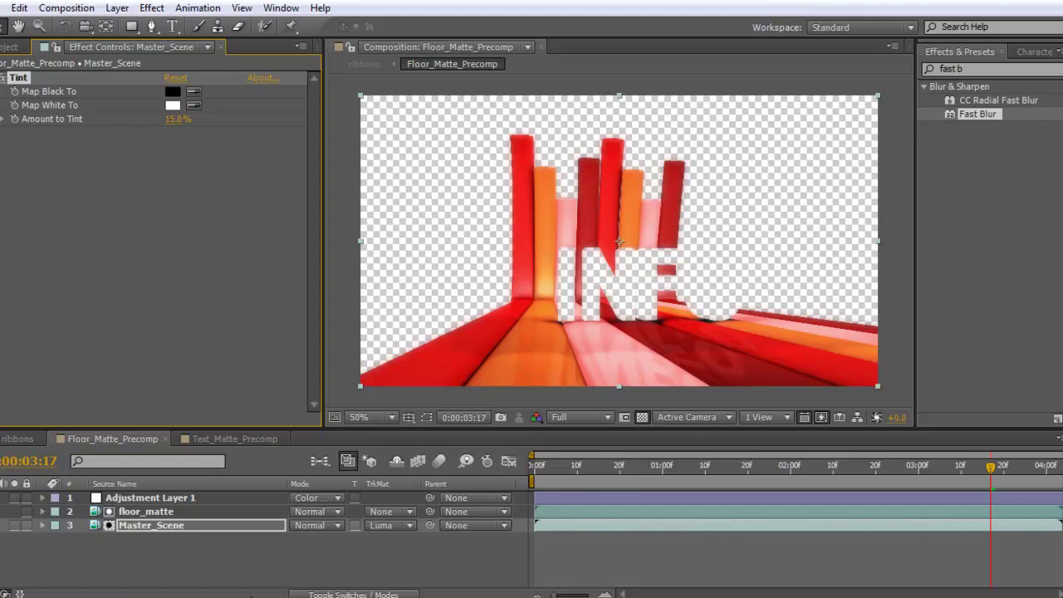
pyautogui.click(224, 581)
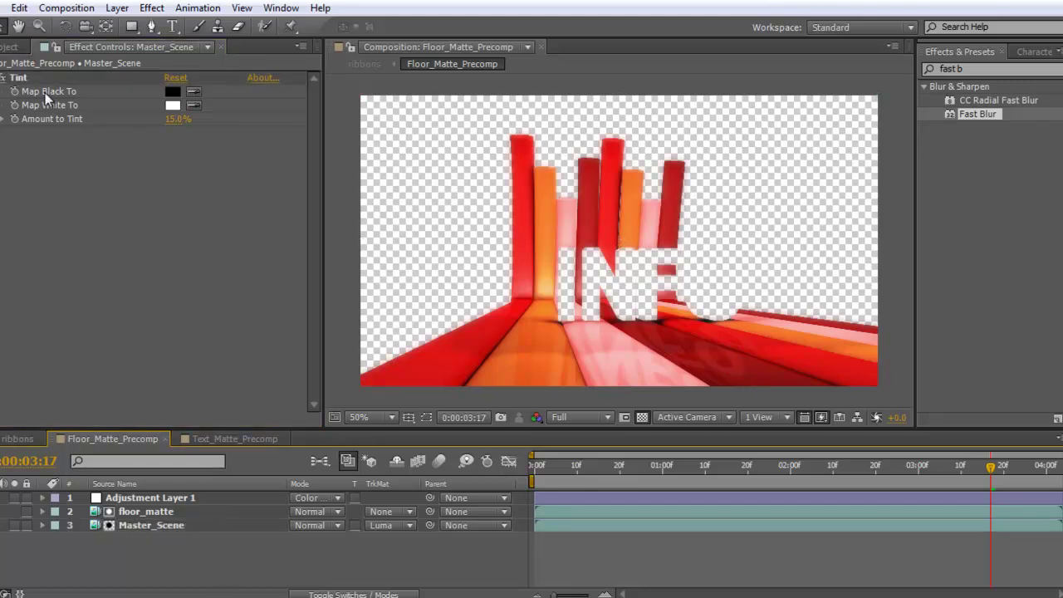
pyautogui.click(117, 7)
# Add Adjustment Layer 2 to the floor precomp and apply a Levels effect from Effects & Presets.
pyautogui.moveTo(166, 27)
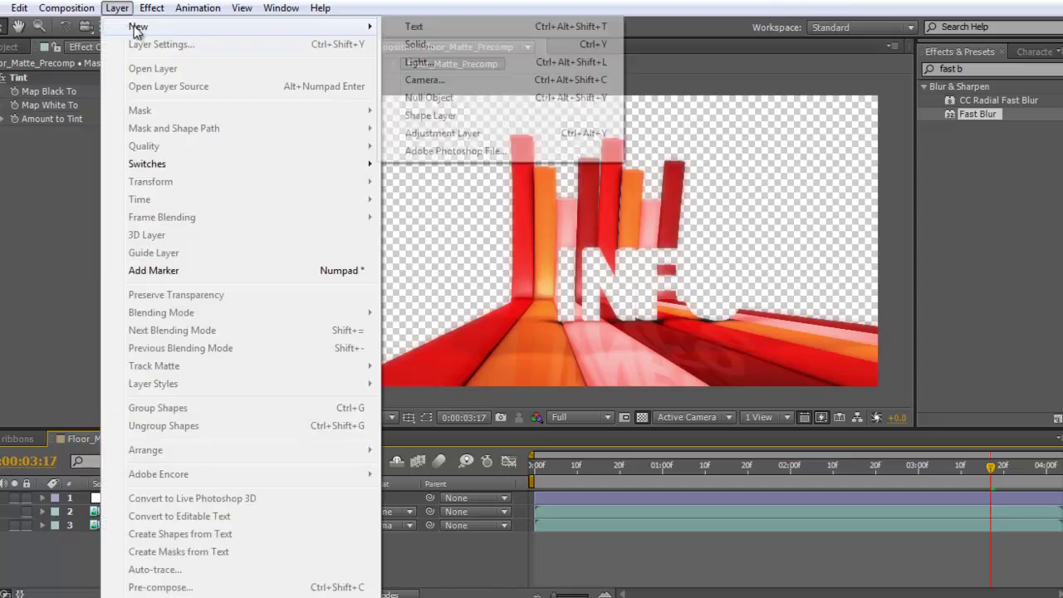
pyautogui.click(449, 134)
pyautogui.click(972, 79)
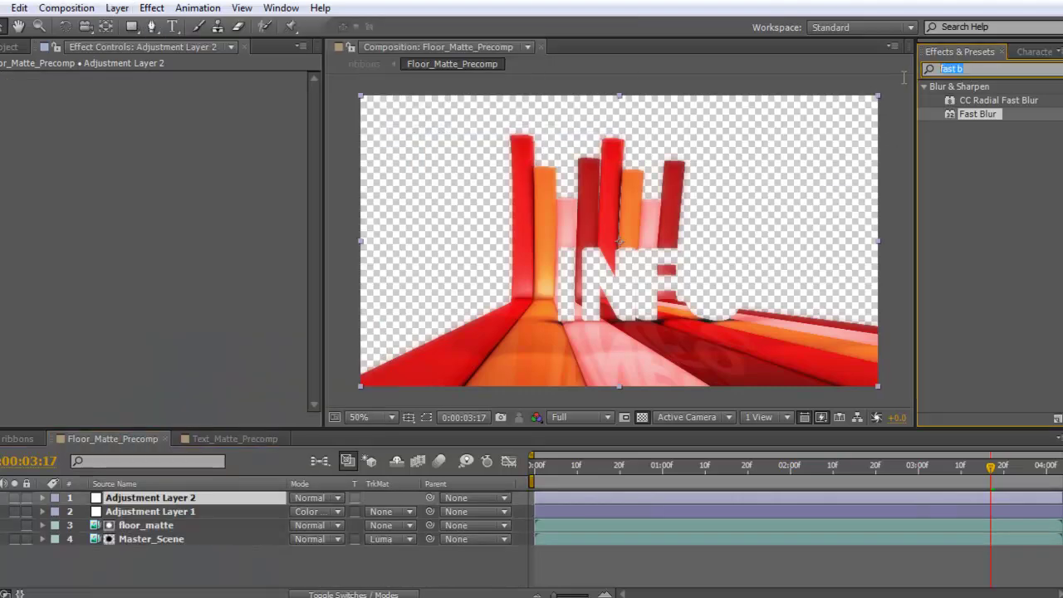
pyautogui.write('levels')
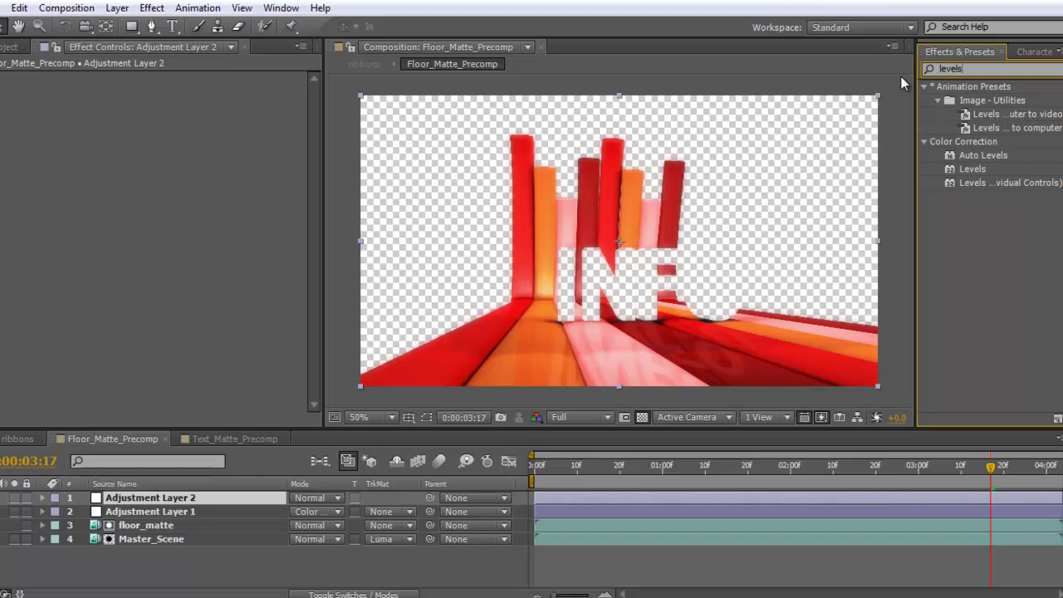
pyautogui.doubleClick(974, 168)
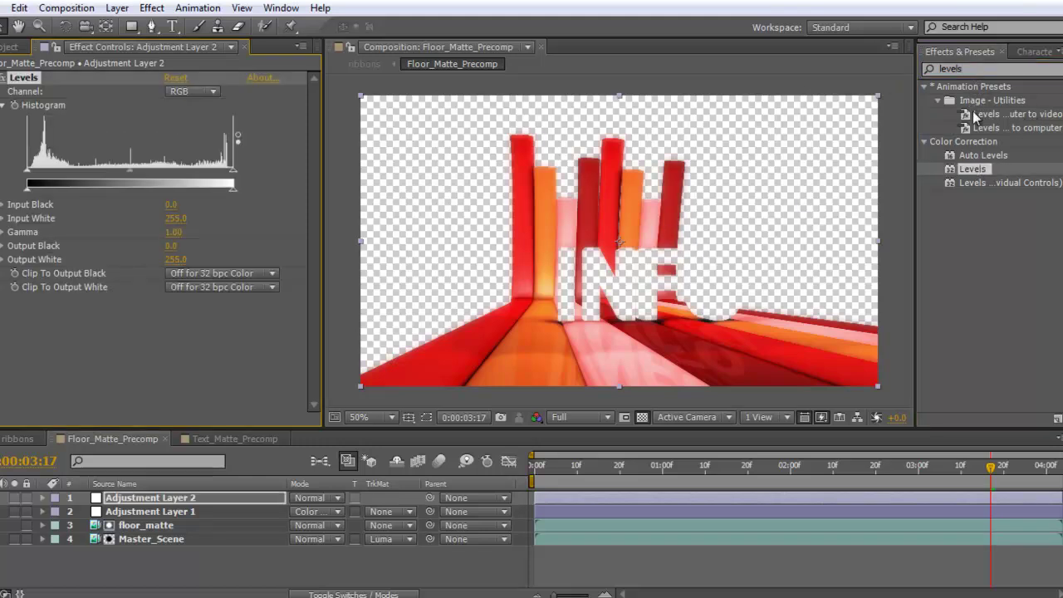
pyautogui.click(1008, 70)
# Apply Curves beneath Levels on Adjustment Layer 2 and widen the Effect Controls panel.
pyautogui.write('cur')
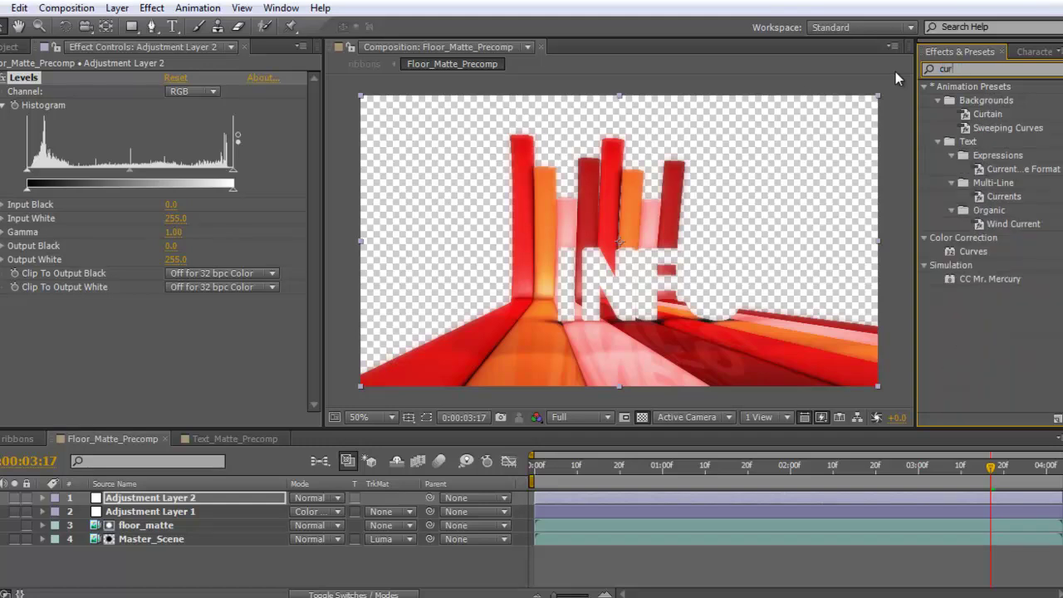
pyautogui.write('ves')
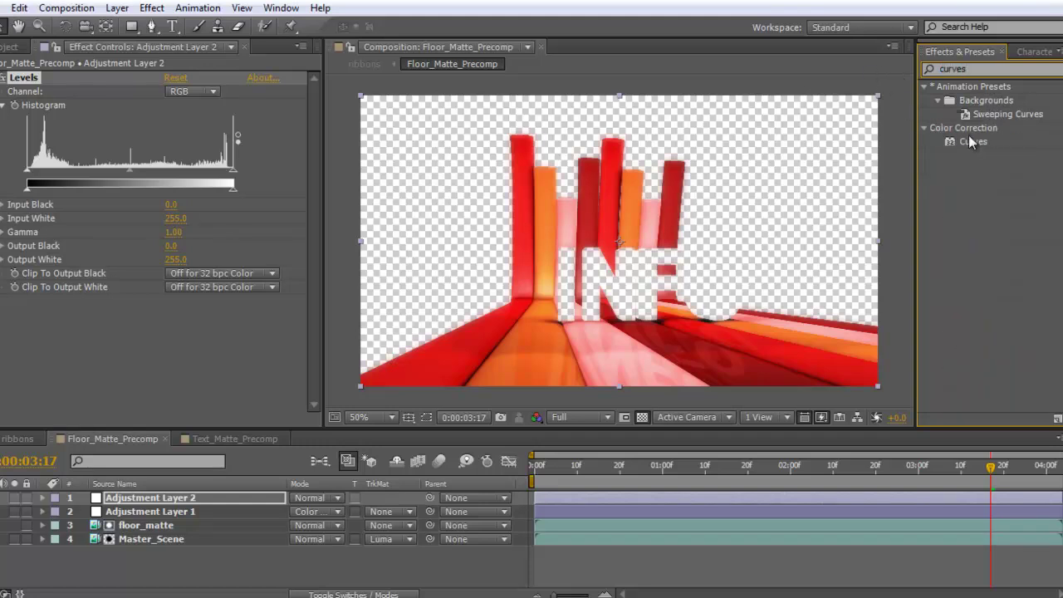
pyautogui.doubleClick(970, 138)
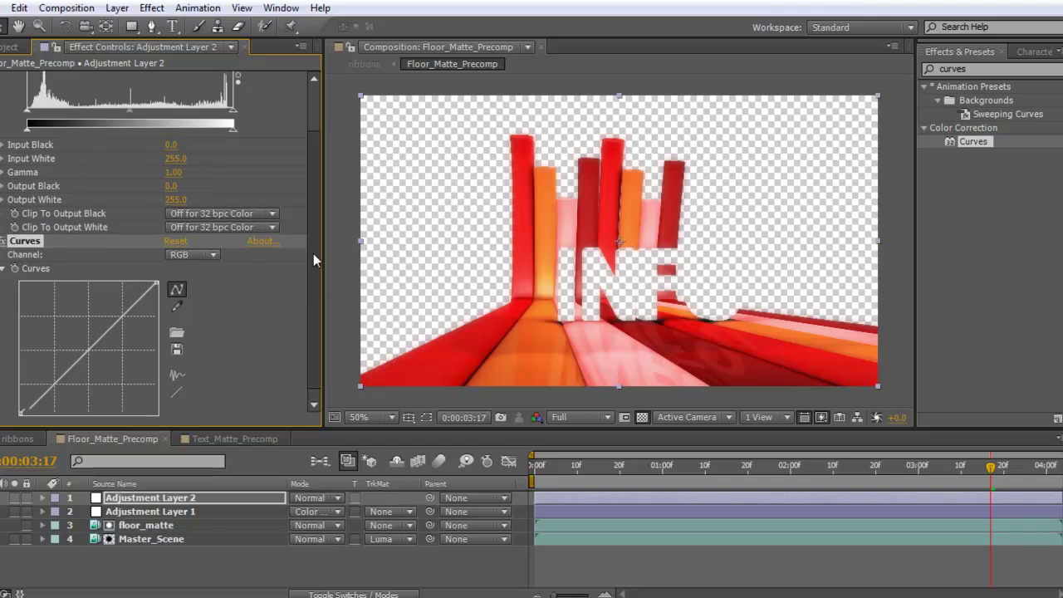
pyautogui.scroll(2, 313, 254)
pyautogui.moveTo(323, 249); pyautogui.dragTo(411, 203)
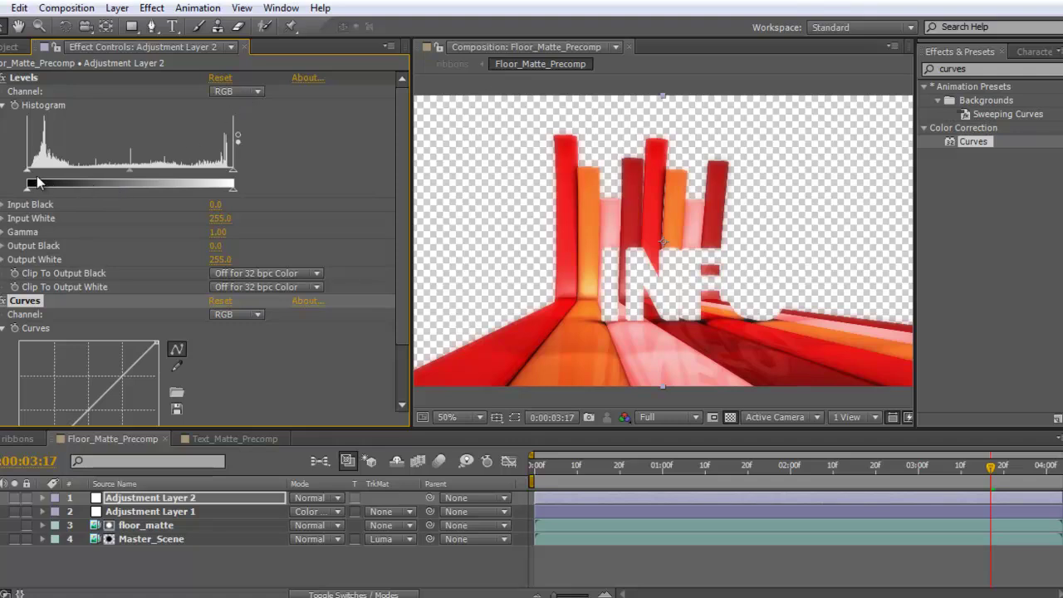
# Nudge Levels input black up and input white to 242, then preview Red, Green, Blue and RGB channels.
pyautogui.moveTo(28, 170); pyautogui.dragTo(31, 175)
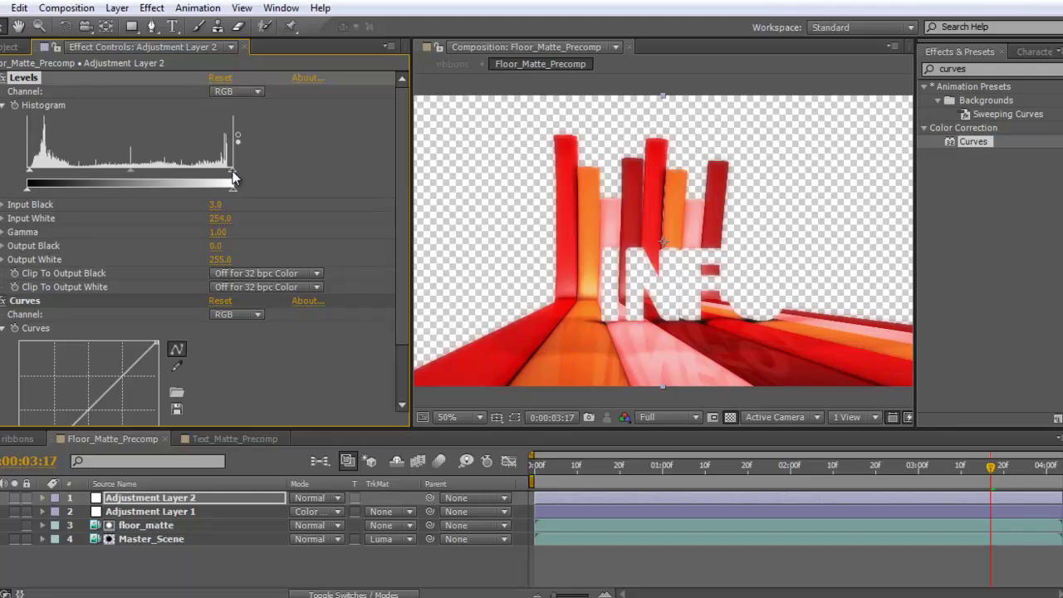
pyautogui.moveTo(233, 176); pyautogui.dragTo(233, 178)
pyautogui.click(241, 92)
pyautogui.click(237, 130)
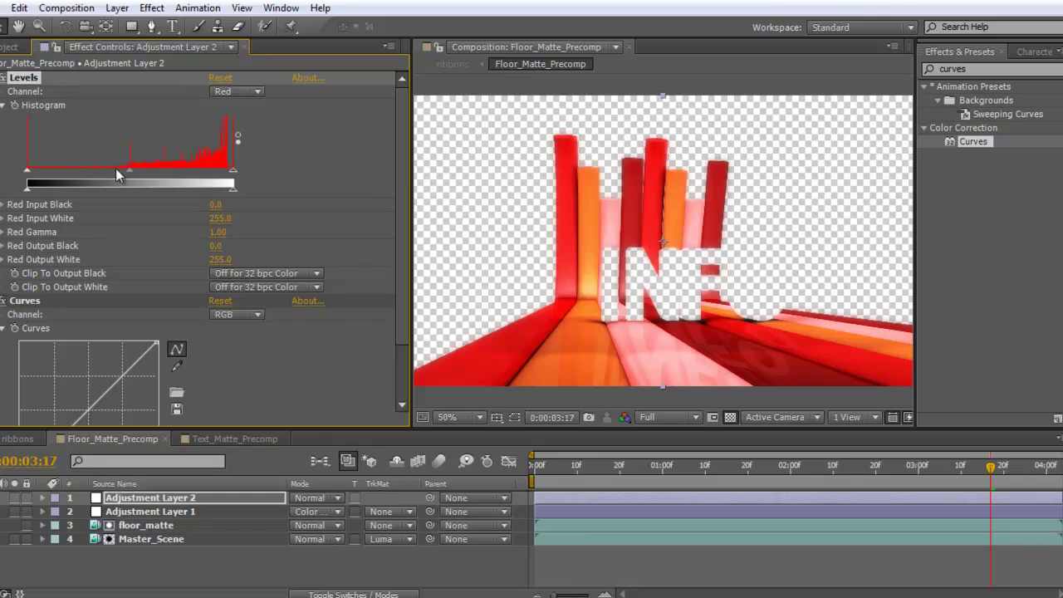
pyautogui.click(237, 91)
pyautogui.click(249, 138)
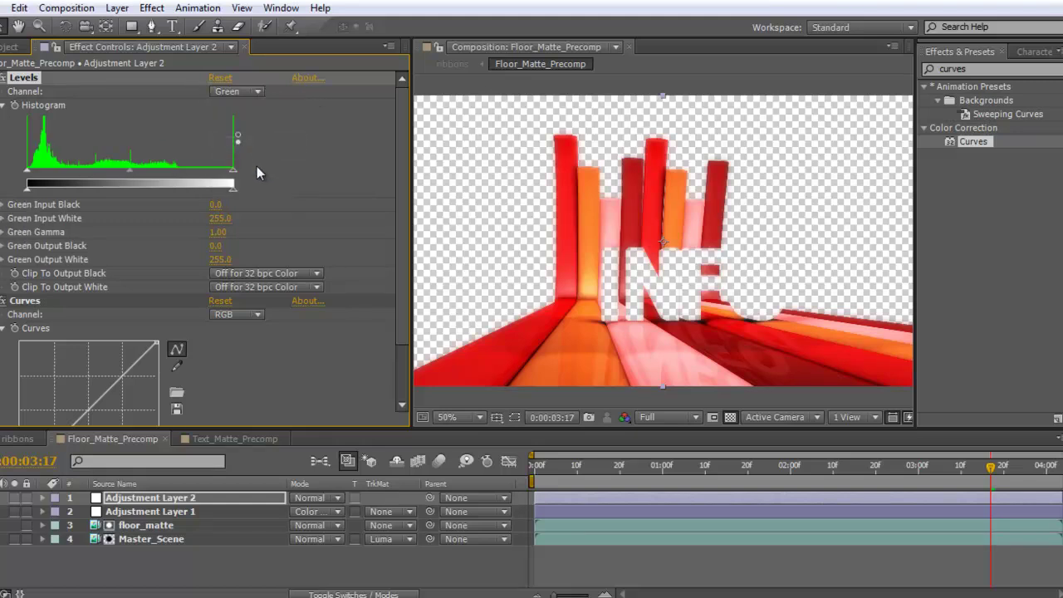
pyautogui.click(239, 92)
pyautogui.click(270, 164)
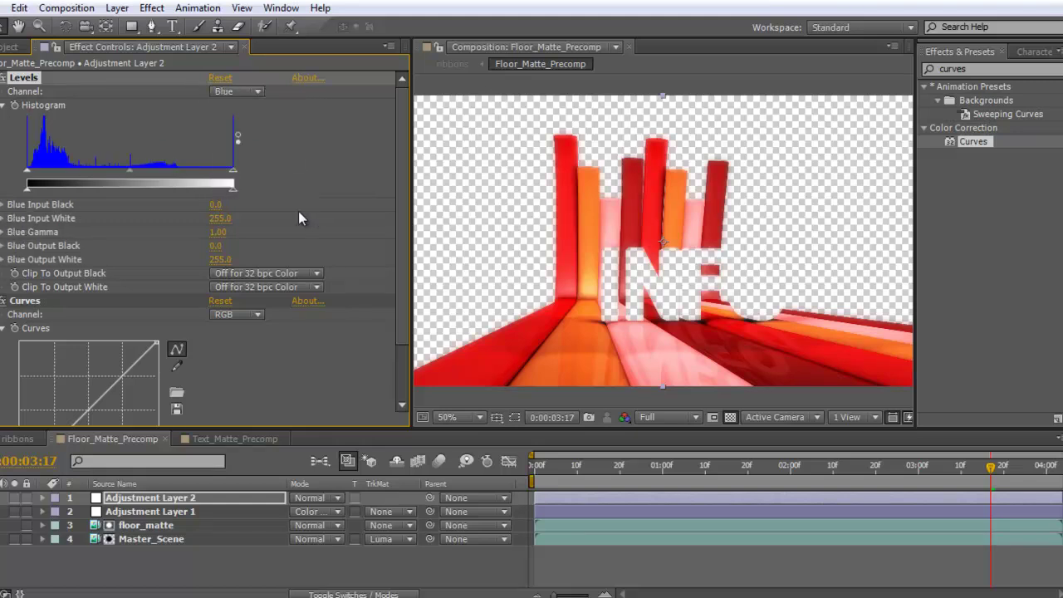
pyautogui.click(243, 91)
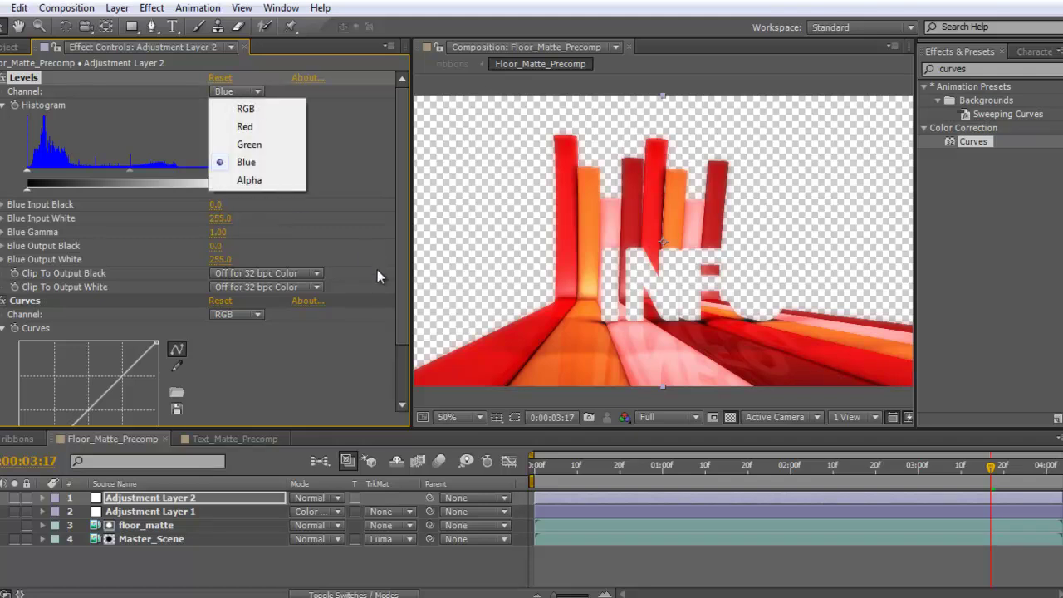
pyautogui.click(349, 300)
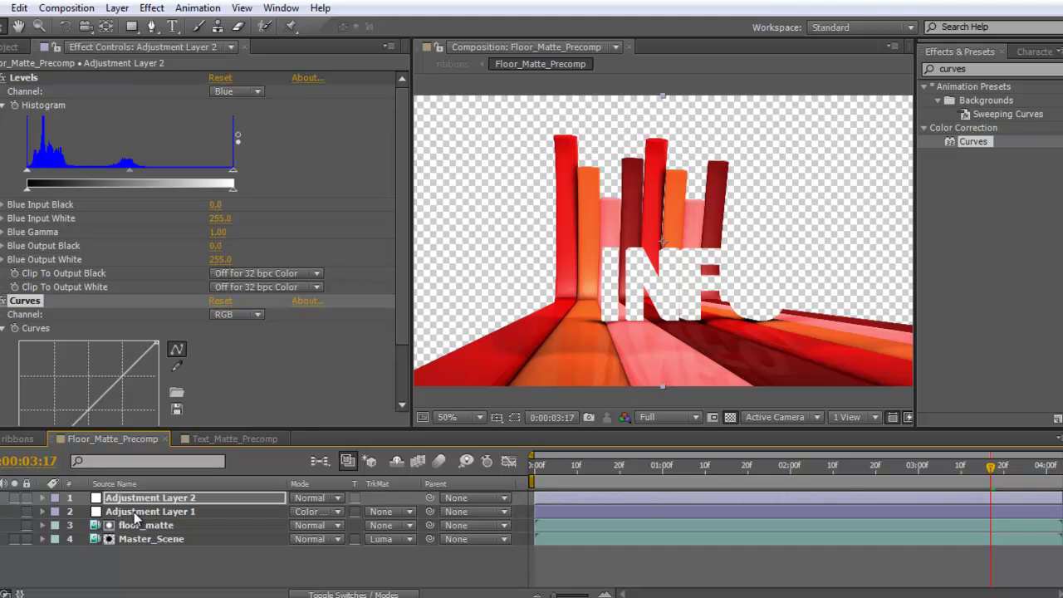
pyautogui.click(248, 93)
pyautogui.click(249, 108)
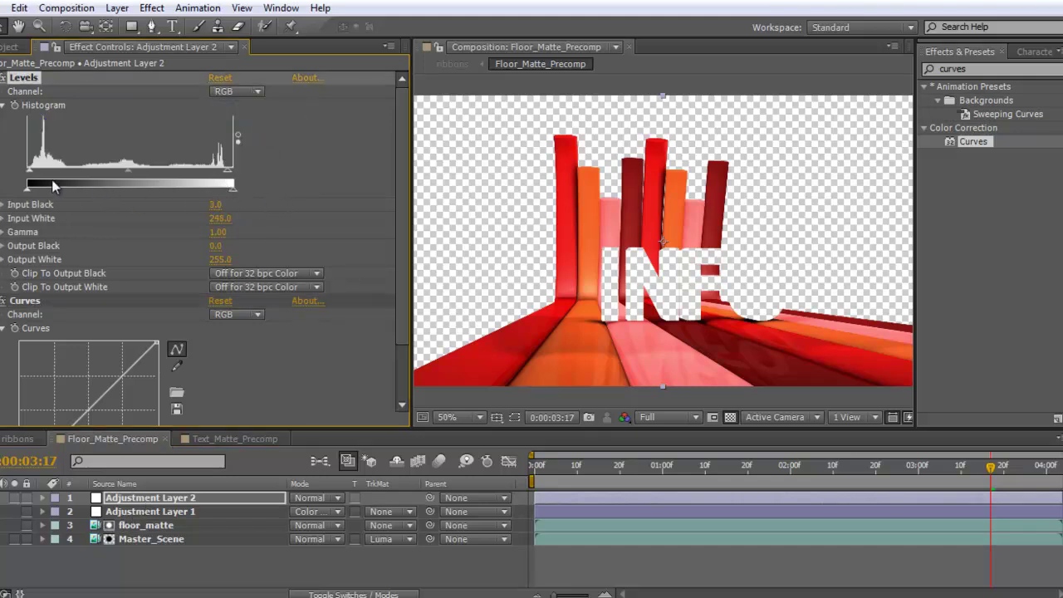
# Reset RGB input black to 0, set RGB input white to 245, and switch Levels to Red.
pyautogui.moveTo(32, 174); pyautogui.dragTo(27, 174)
pyautogui.moveTo(229, 175); pyautogui.dragTo(223, 173)
pyautogui.click(244, 93)
pyautogui.click(266, 128)
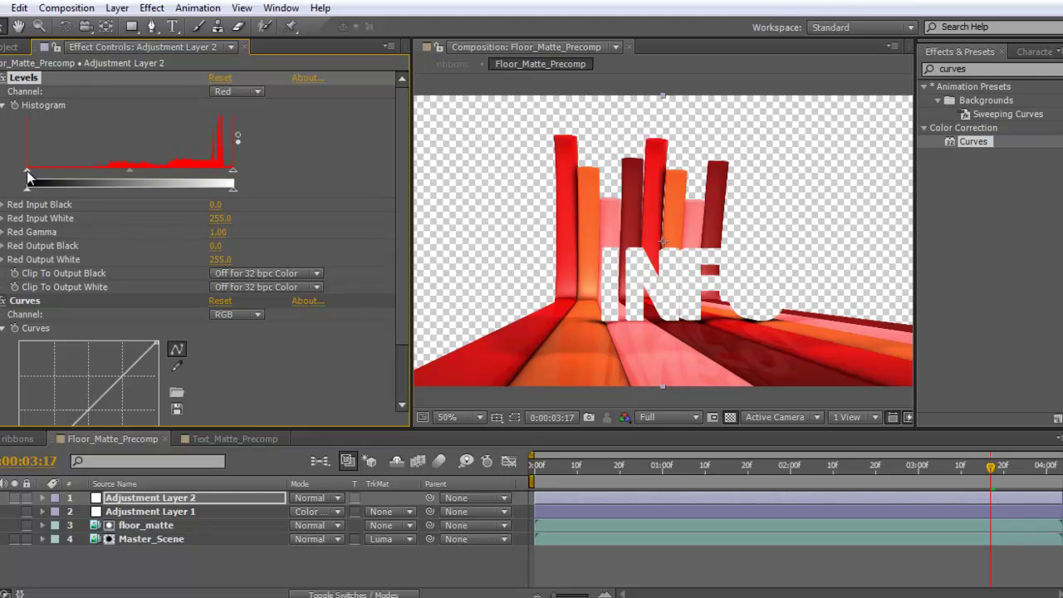
# Raise Levels Red input black to 82 and lower the Green and Blue input whites.
pyautogui.moveTo(27, 171); pyautogui.dragTo(93, 170)
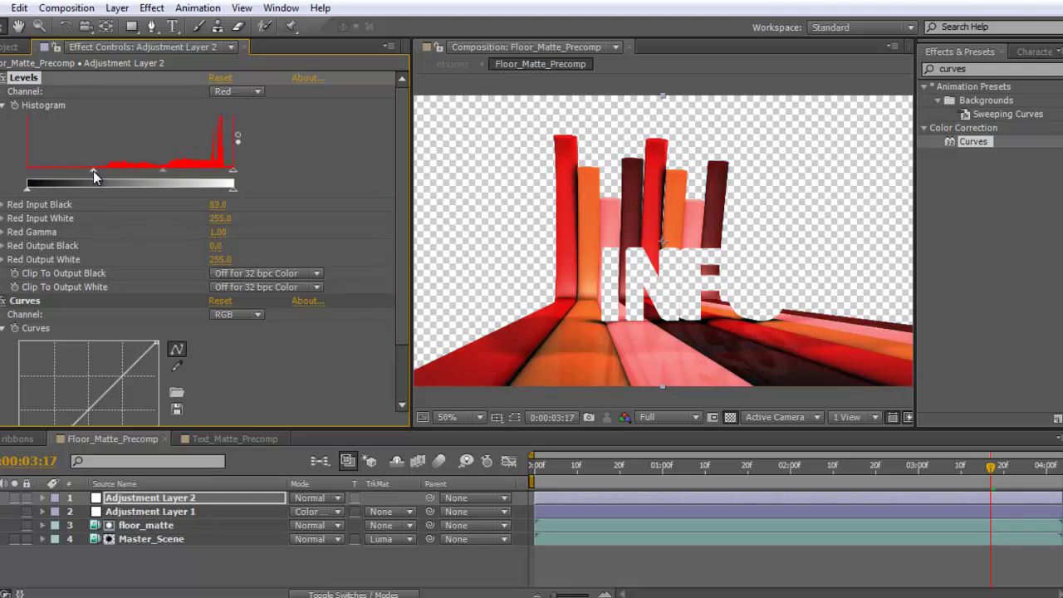
pyautogui.click(258, 94)
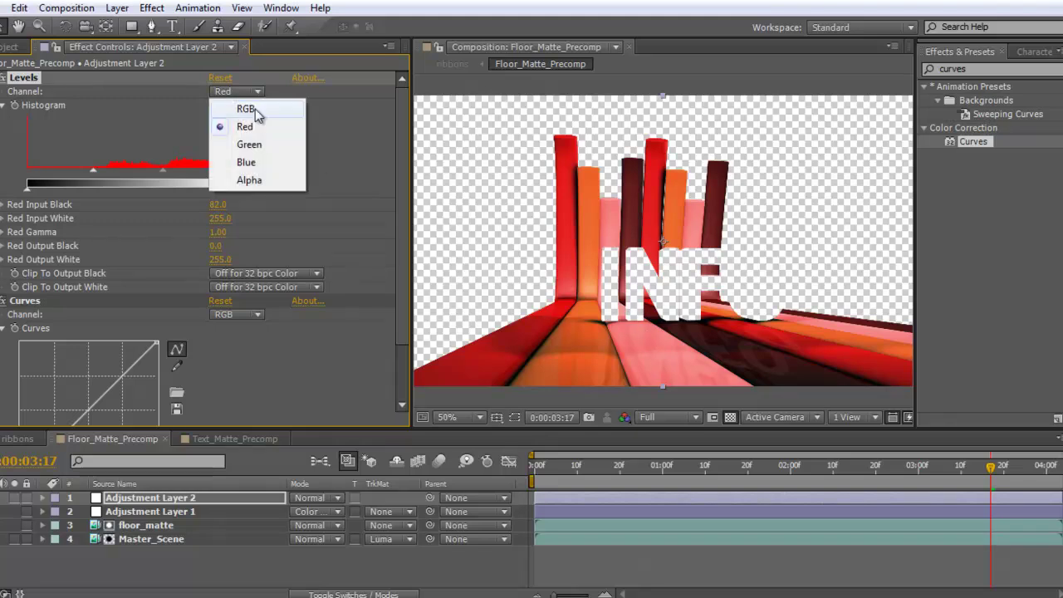
pyautogui.click(265, 147)
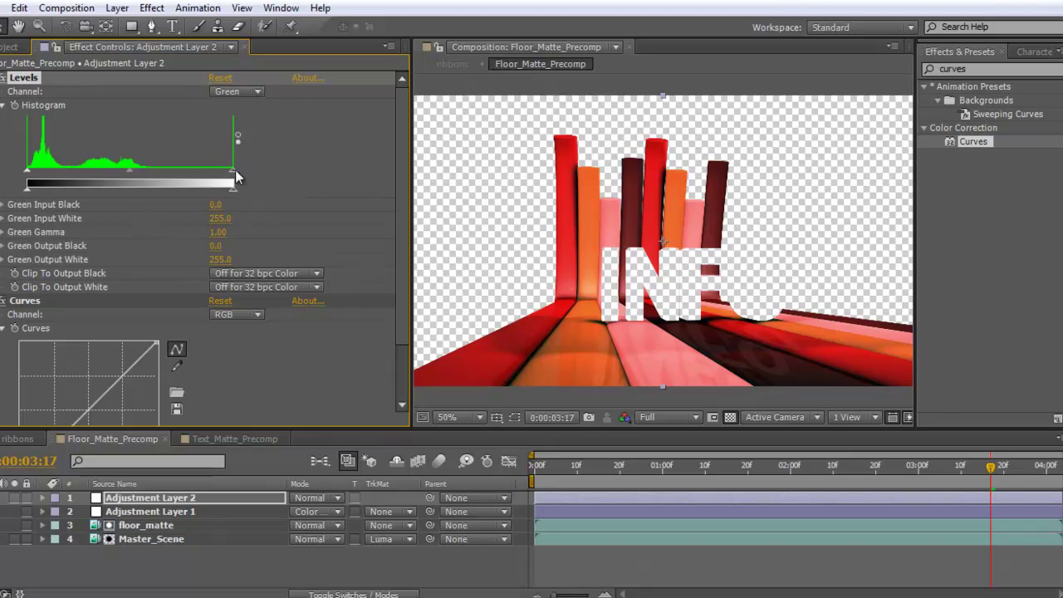
pyautogui.moveTo(235, 169); pyautogui.dragTo(154, 168)
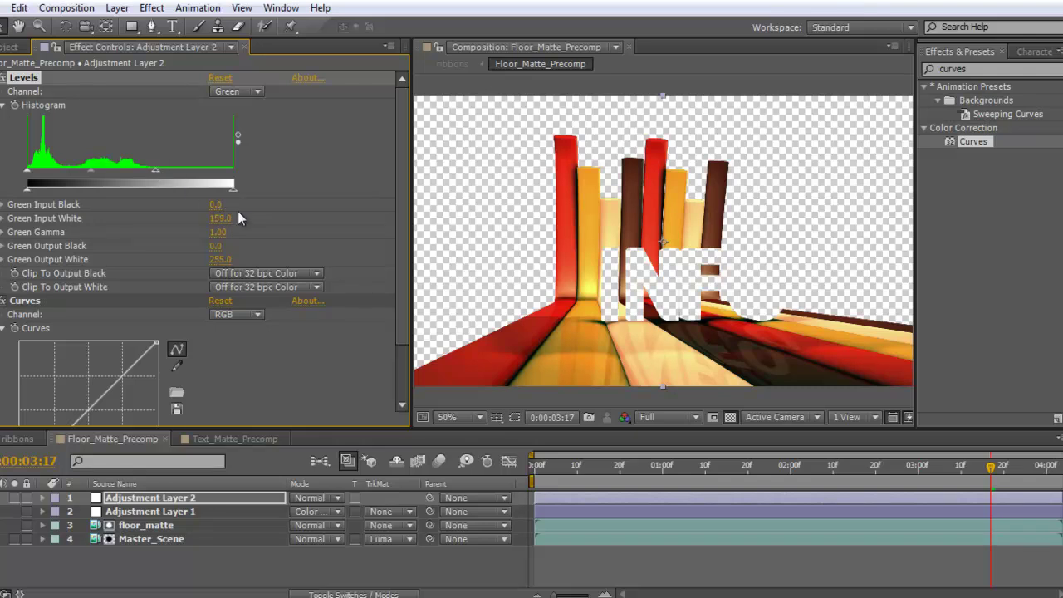
pyautogui.click(259, 92)
pyautogui.click(270, 161)
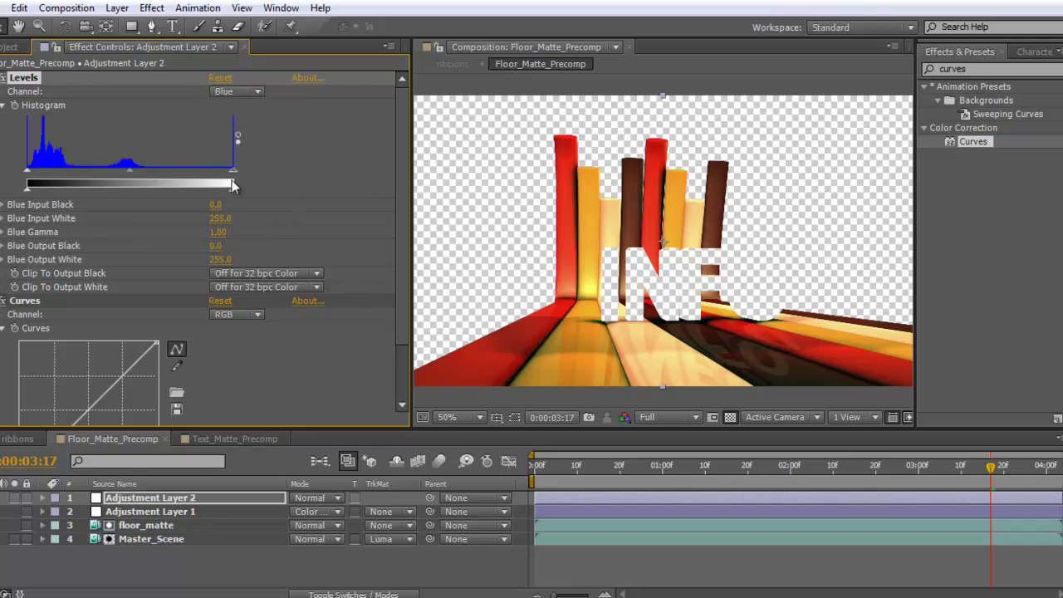
pyautogui.moveTo(233, 175); pyautogui.dragTo(150, 171)
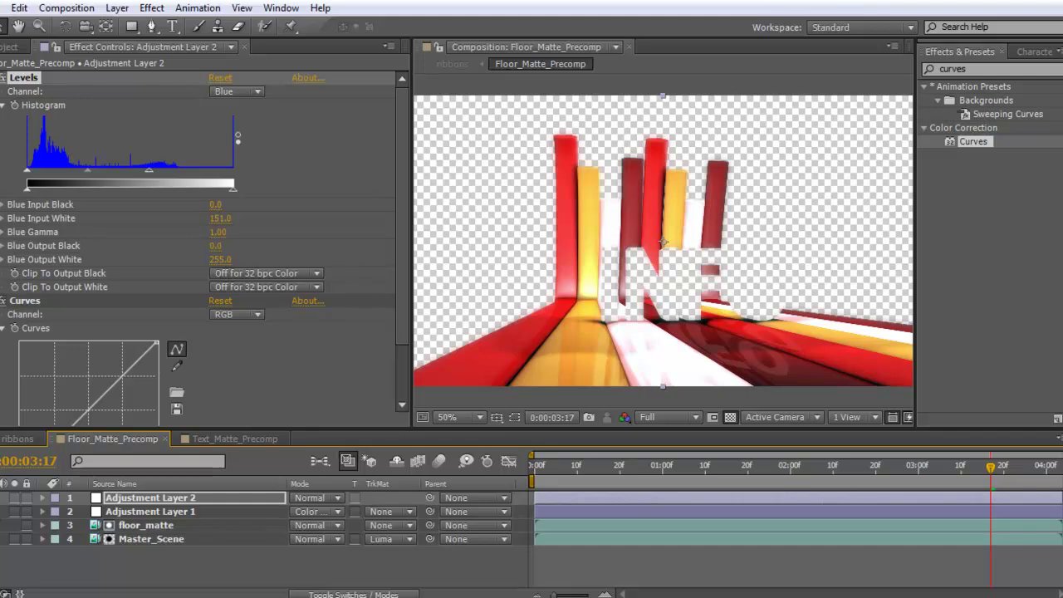
# Refine Levels Blue input white to 152 and Green input white to 186.
pyautogui.moveTo(406, 313); pyautogui.dragTo(407, 387)
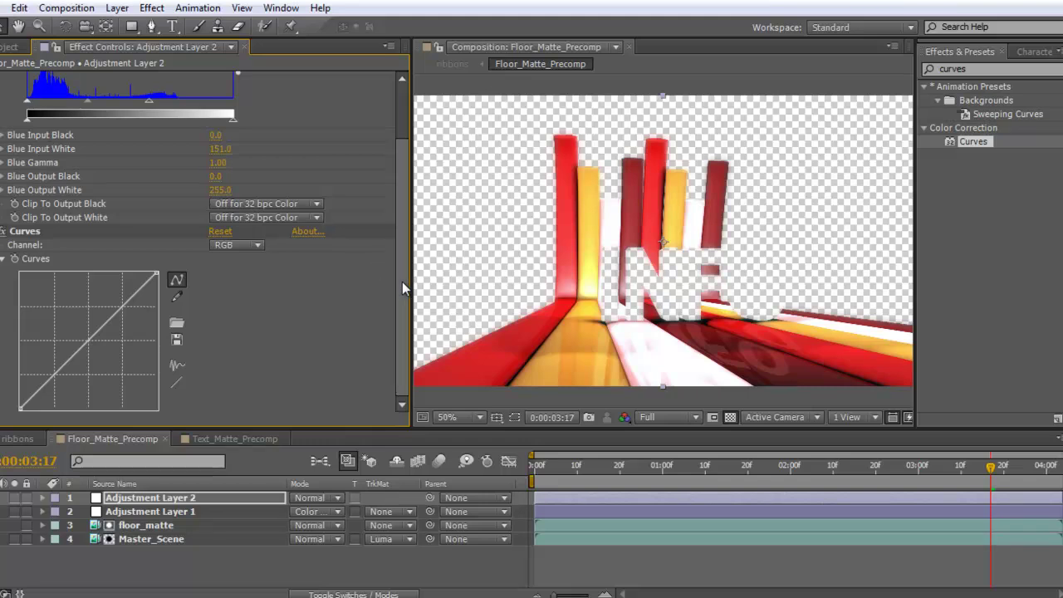
pyautogui.moveTo(402, 282); pyautogui.dragTo(401, 218)
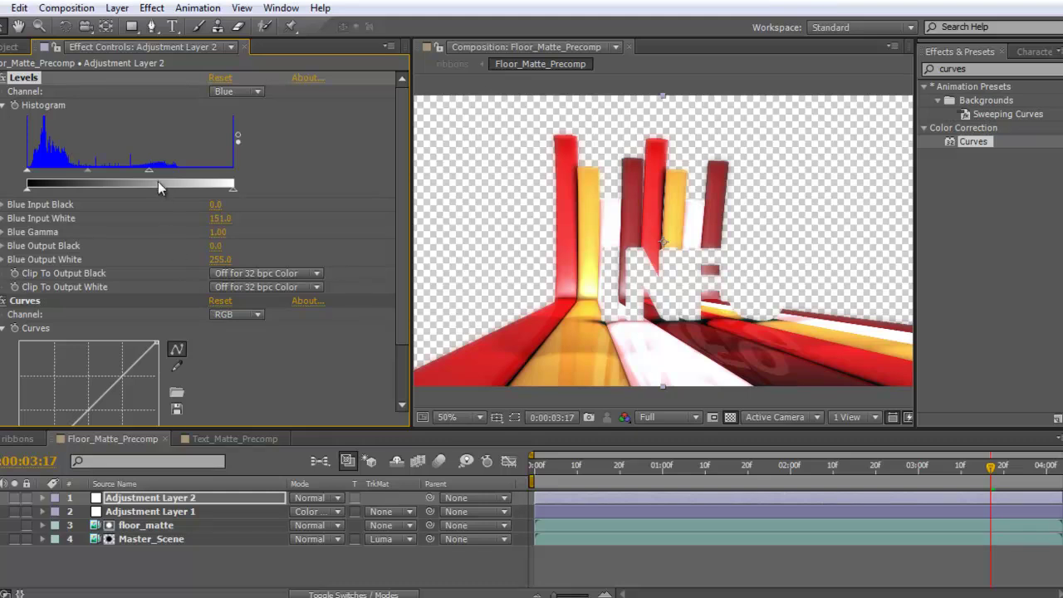
pyautogui.moveTo(152, 177); pyautogui.dragTo(177, 175)
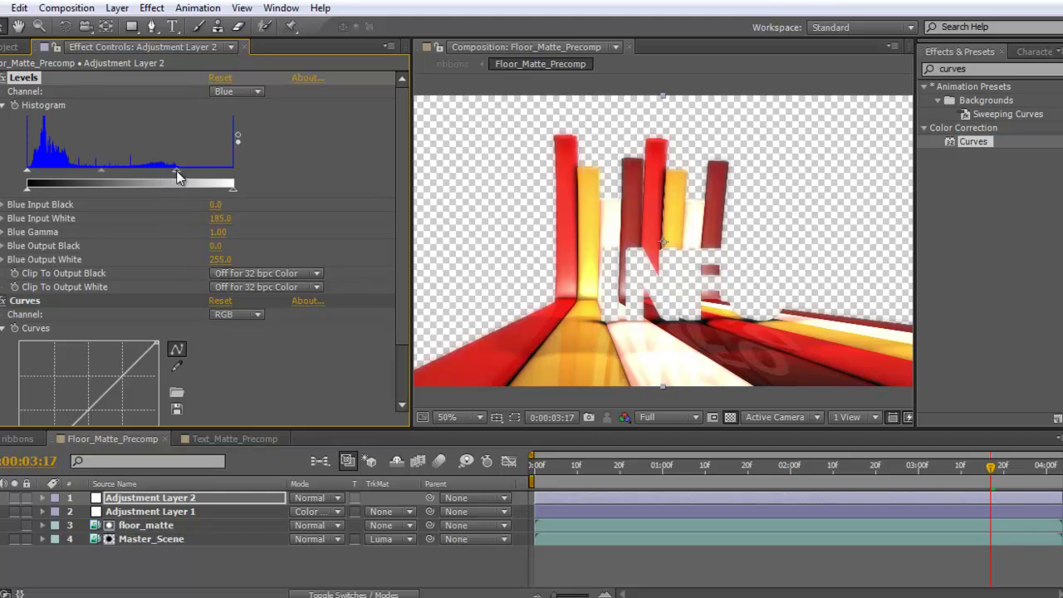
pyautogui.click(251, 92)
pyautogui.click(252, 145)
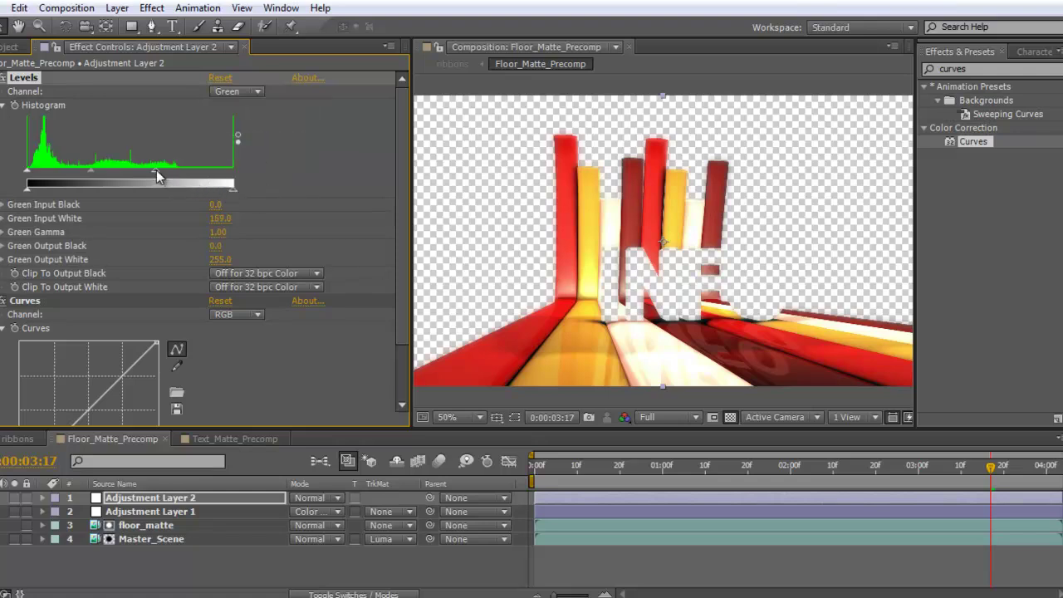
pyautogui.moveTo(156, 172); pyautogui.dragTo(177, 173)
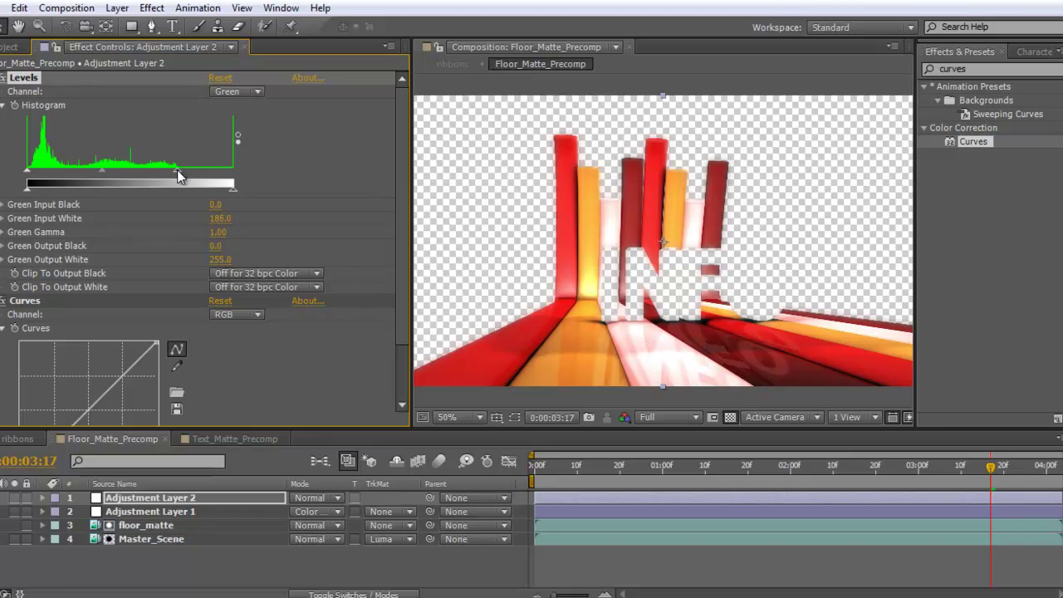
# Raise Red input black slightly, set Red input white near 250, and lift Green and Blue input black to 3.
pyautogui.click(246, 91)
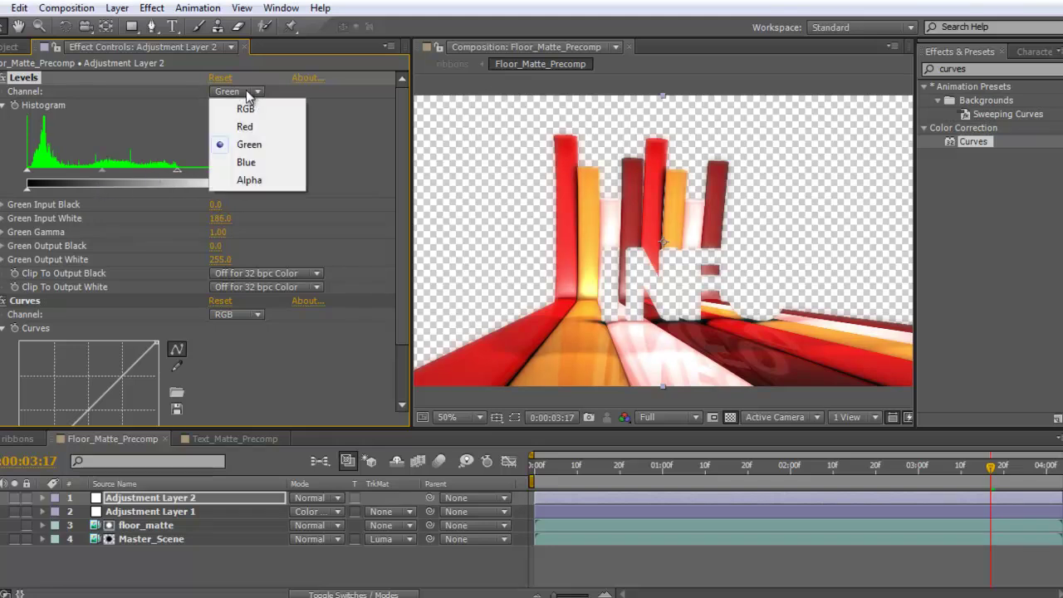
pyautogui.click(252, 160)
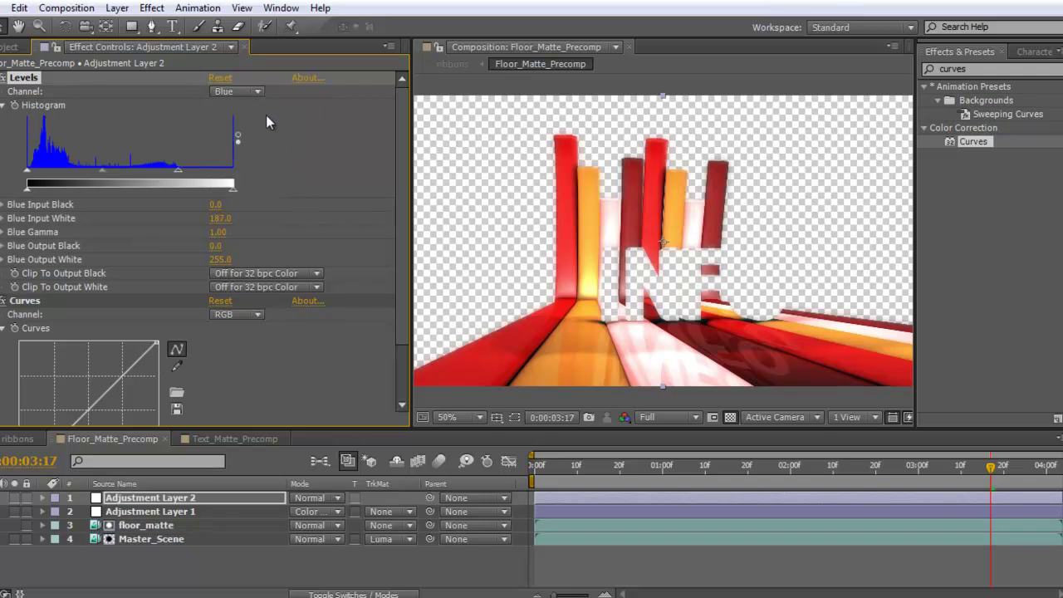
pyautogui.click(249, 92)
pyautogui.click(287, 125)
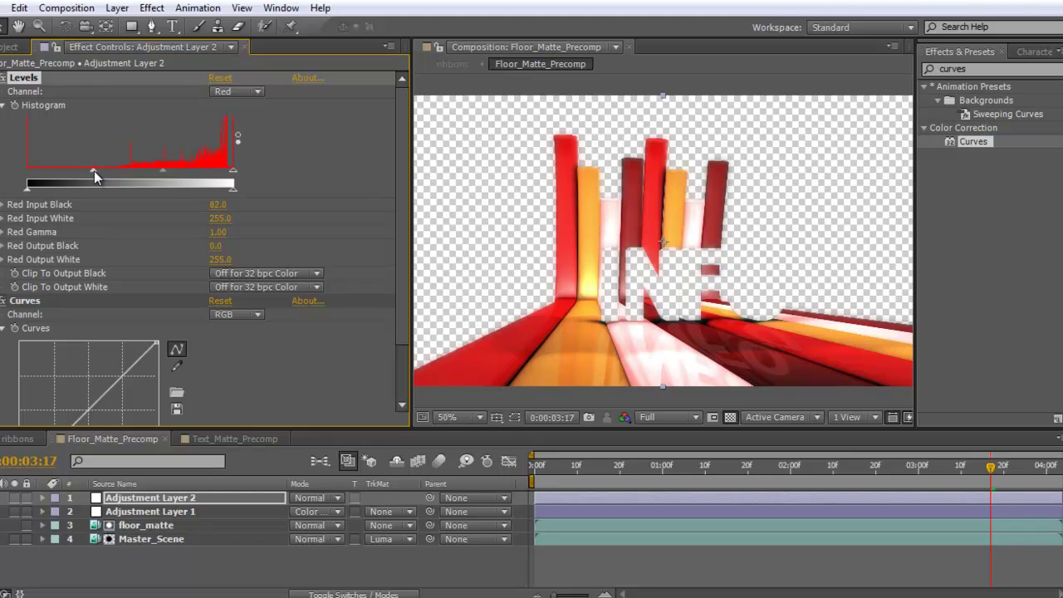
pyautogui.moveTo(95, 171); pyautogui.dragTo(96, 170)
pyautogui.moveTo(233, 170); pyautogui.dragTo(229, 176)
pyautogui.click(254, 92)
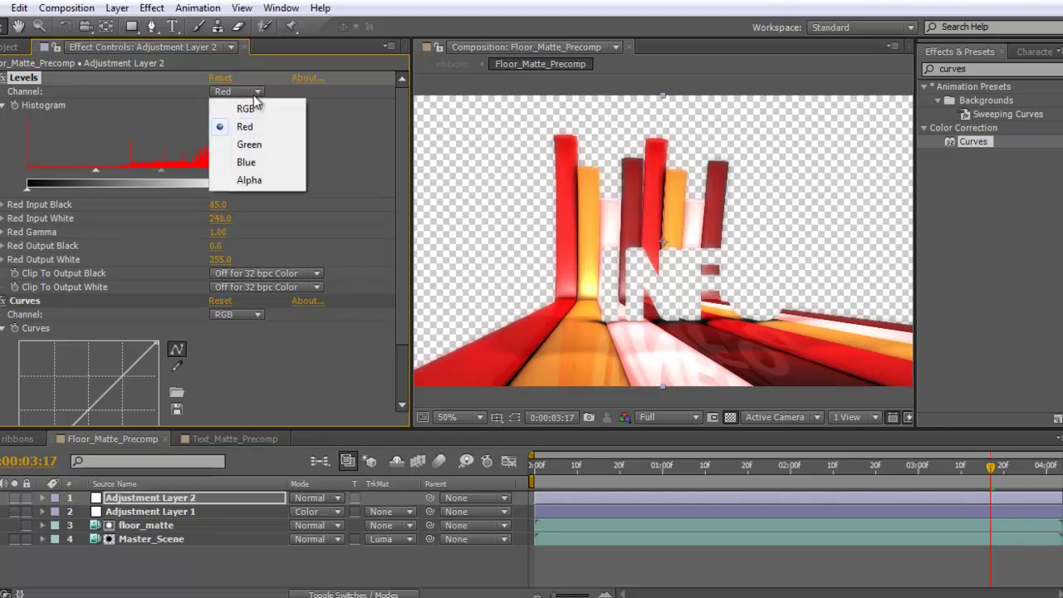
pyautogui.click(251, 142)
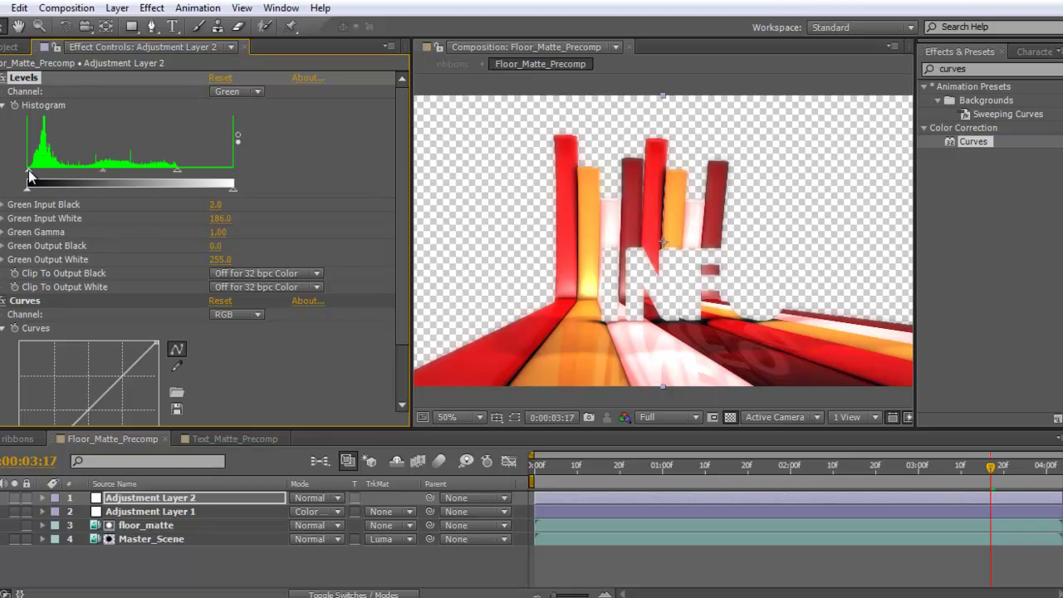
pyautogui.moveTo(28, 171); pyautogui.dragTo(30, 172)
pyautogui.click(250, 93)
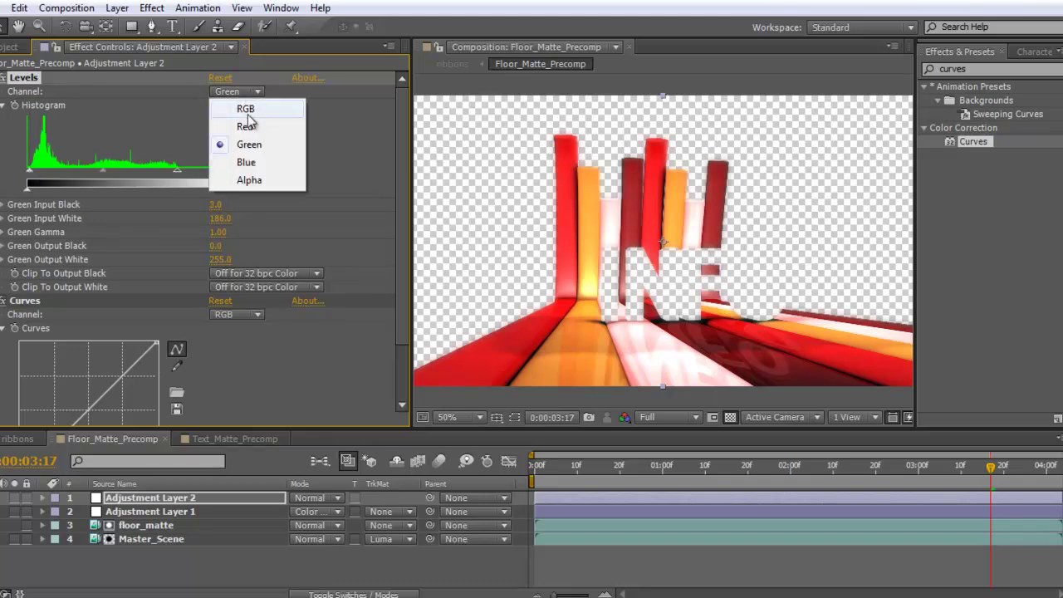
pyautogui.click(249, 163)
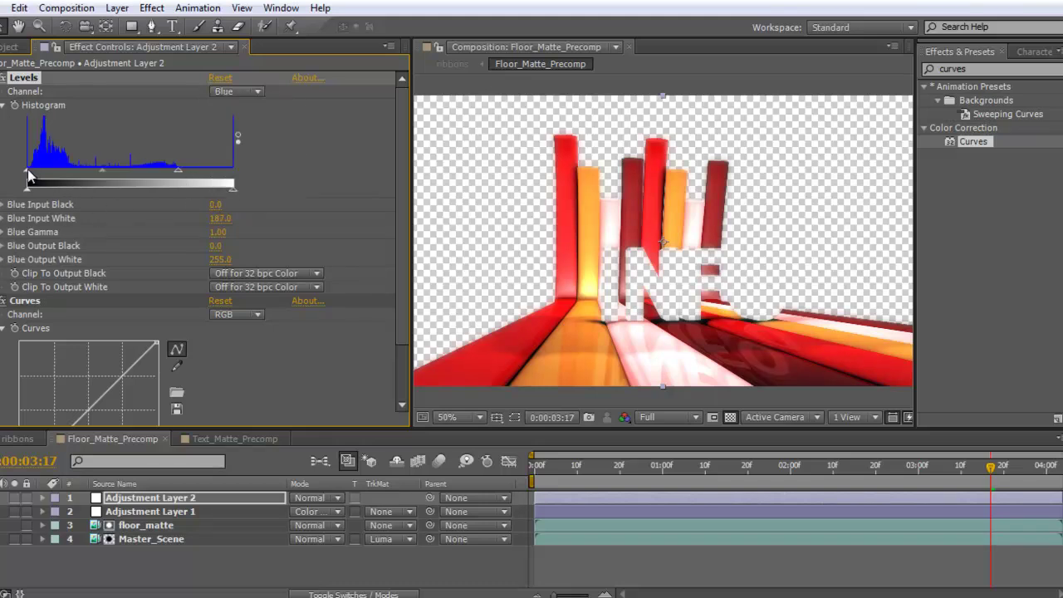
pyautogui.moveTo(29, 175); pyautogui.dragTo(30, 176)
# Lower the RGB gamma, raise the Red gamma, and set the Green gamma to 0.95.
pyautogui.click(250, 92)
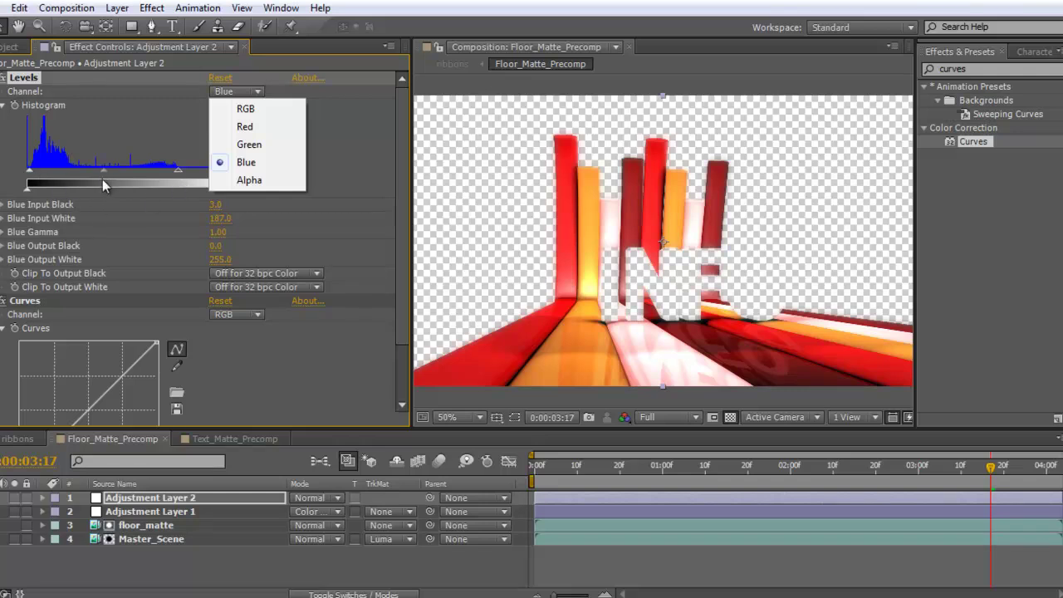
pyautogui.click(245, 109)
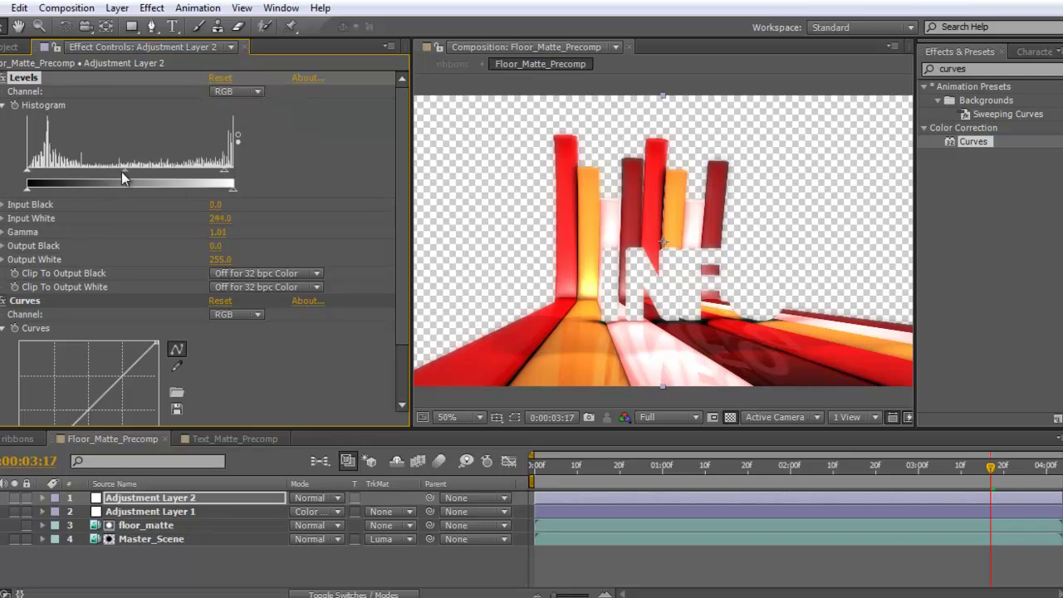
pyautogui.moveTo(121, 172); pyautogui.dragTo(130, 174)
pyautogui.click(237, 92)
pyautogui.click(245, 122)
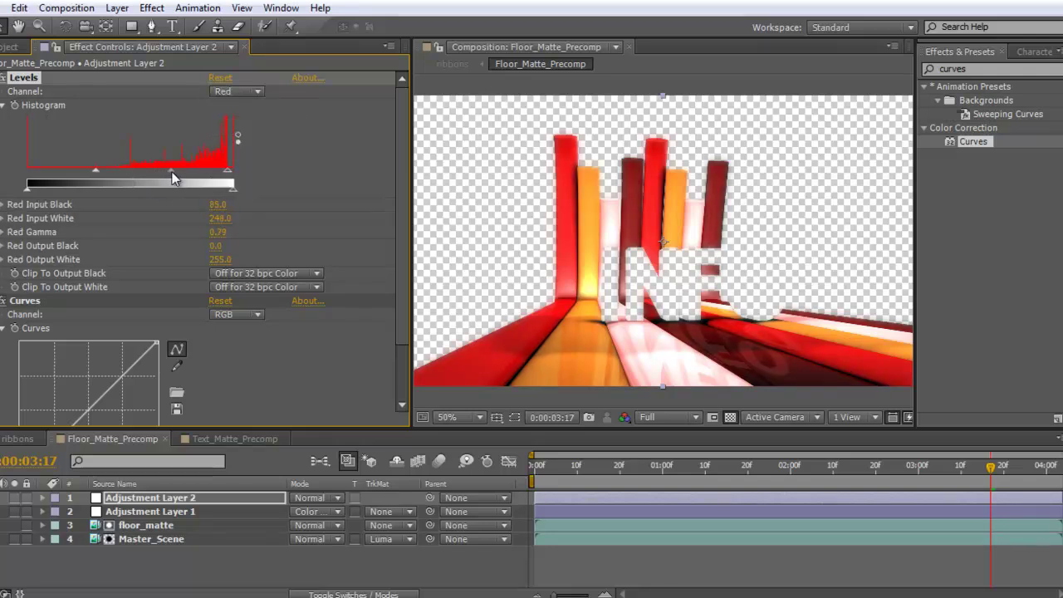
pyautogui.moveTo(172, 173); pyautogui.dragTo(156, 173)
pyautogui.click(239, 91)
pyautogui.click(241, 141)
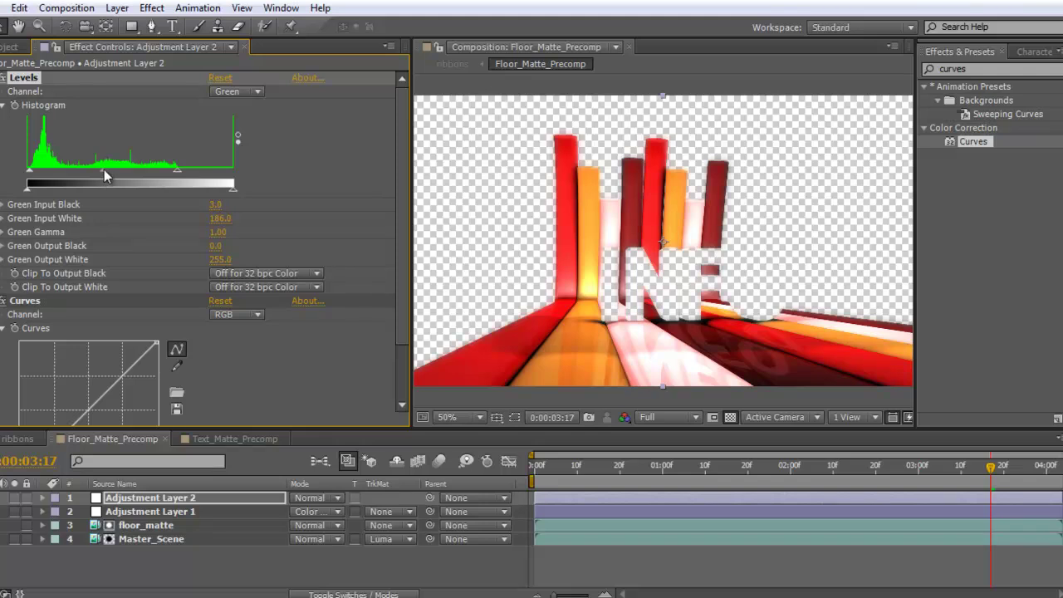
pyautogui.moveTo(103, 171); pyautogui.dragTo(107, 172)
# Toggle the Levels effect off and on to compare the floor before and after.
pyautogui.click(4, 78)
pyautogui.click(4, 78)
pyautogui.click(3, 78)
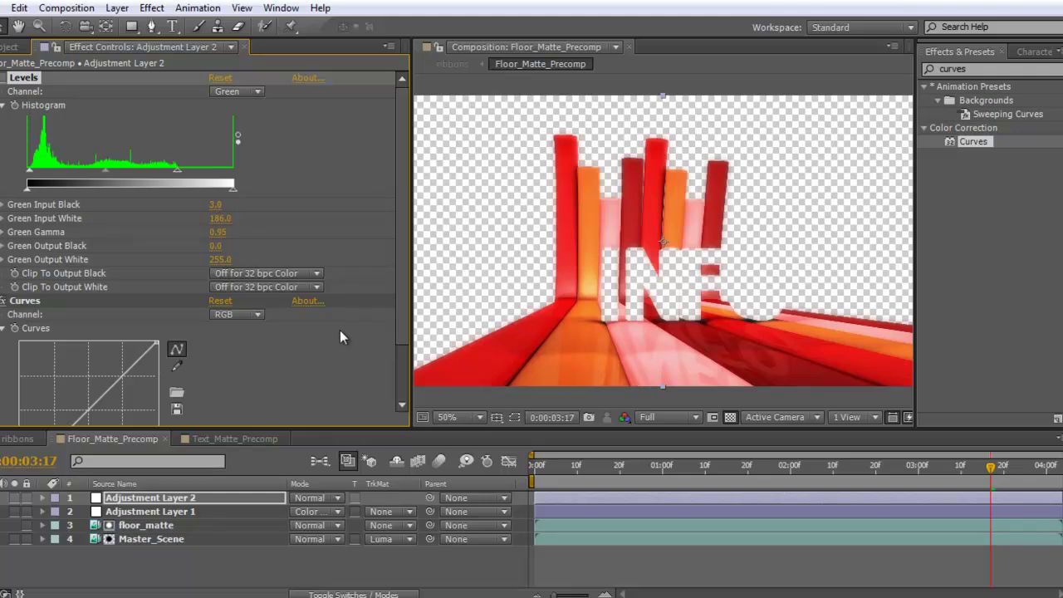
pyautogui.click(4, 79)
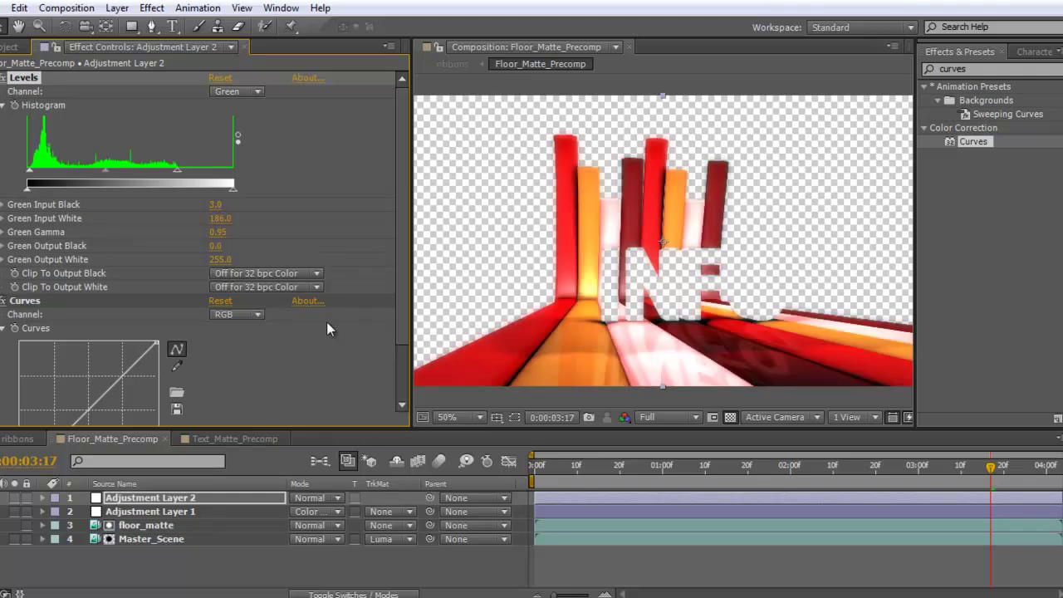
# Switch from the ribbons and Text_Matte_Precomp comps back to Floor_Matte_Precomp and scroll to the Curves graph.
pyautogui.click(17, 439)
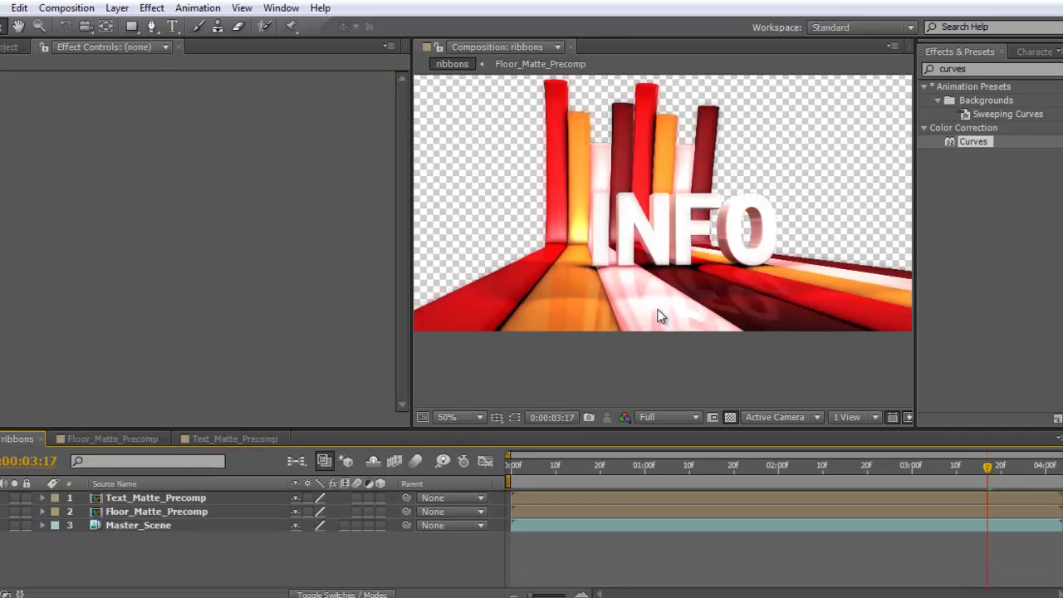
pyautogui.click(237, 438)
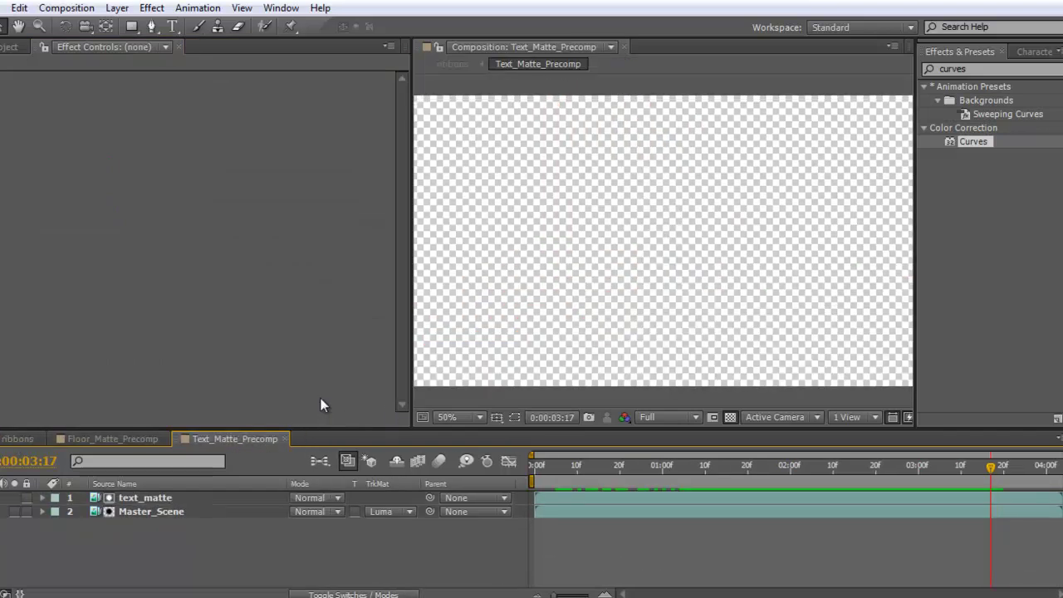
pyautogui.click(127, 439)
pyautogui.moveTo(402, 323); pyautogui.dragTo(401, 378)
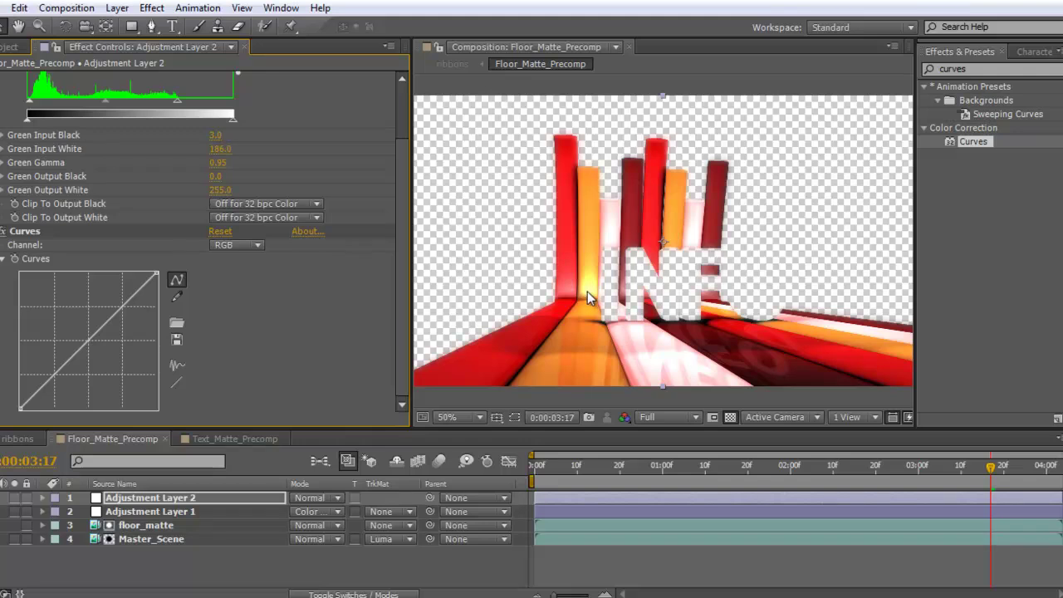
# Select Curves on Adjustment Layer 2 and pull the RGB curve slightly downward to darken midtones.
pyautogui.click(162, 275)
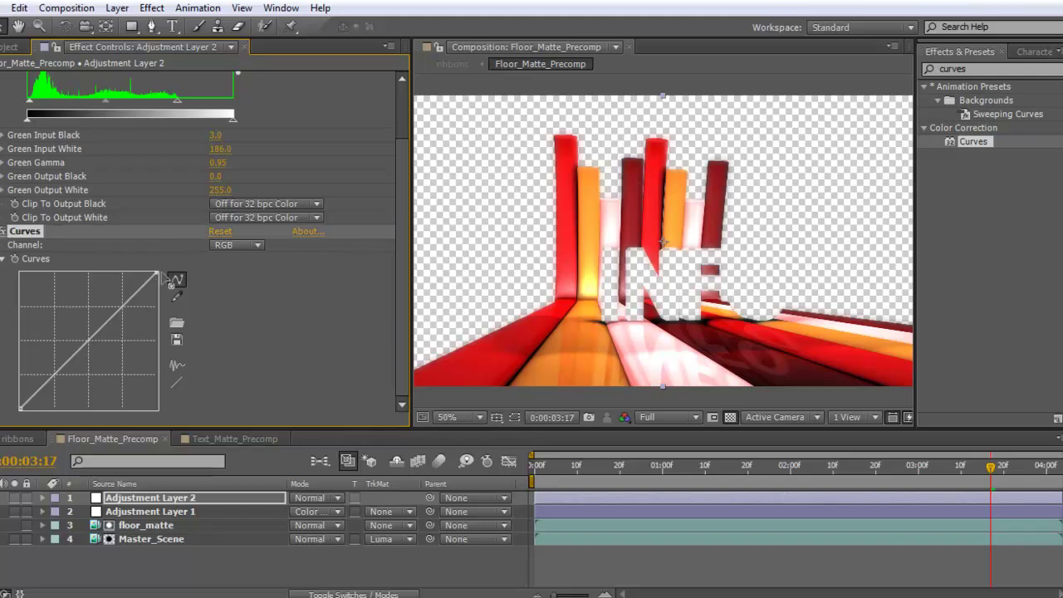
pyautogui.moveTo(162, 275); pyautogui.dragTo(175, 283)
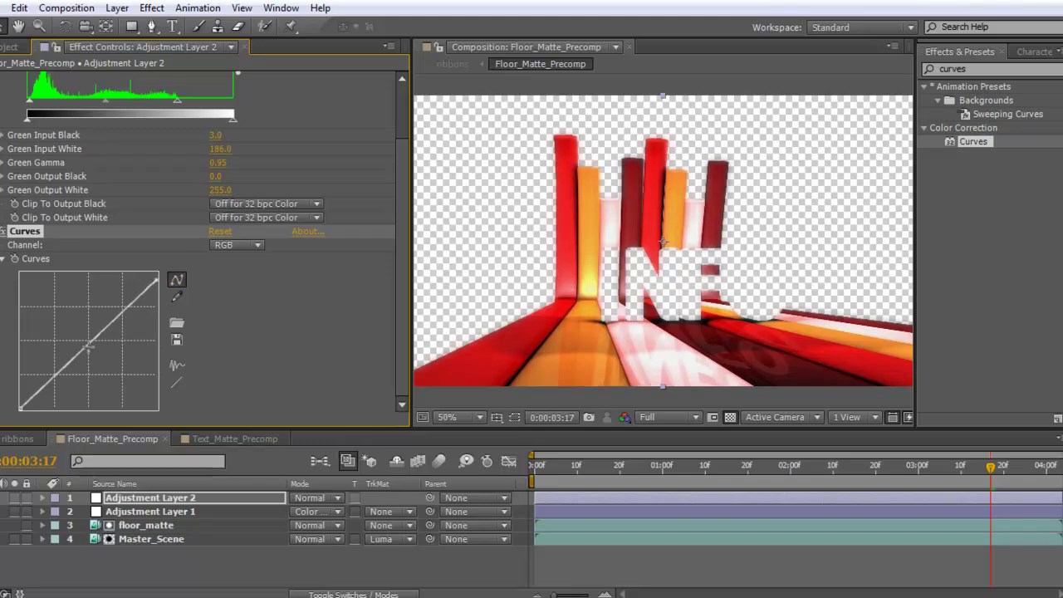
pyautogui.moveTo(89, 348); pyautogui.dragTo(98, 361)
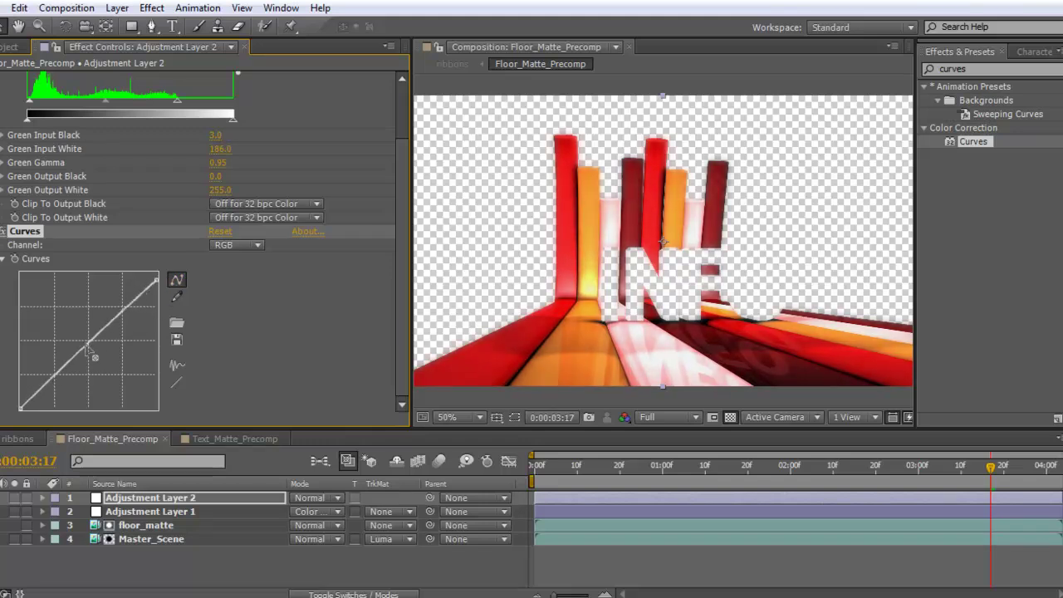
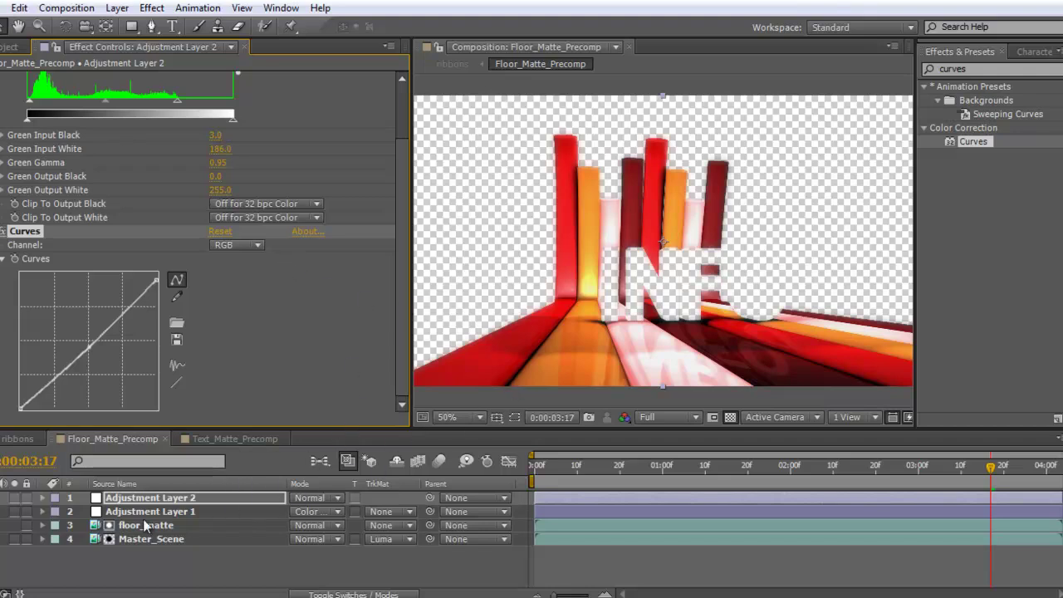
# Clear the layer selection in the Floor_Matte_Precomp timeline.
pyautogui.click(302, 550)
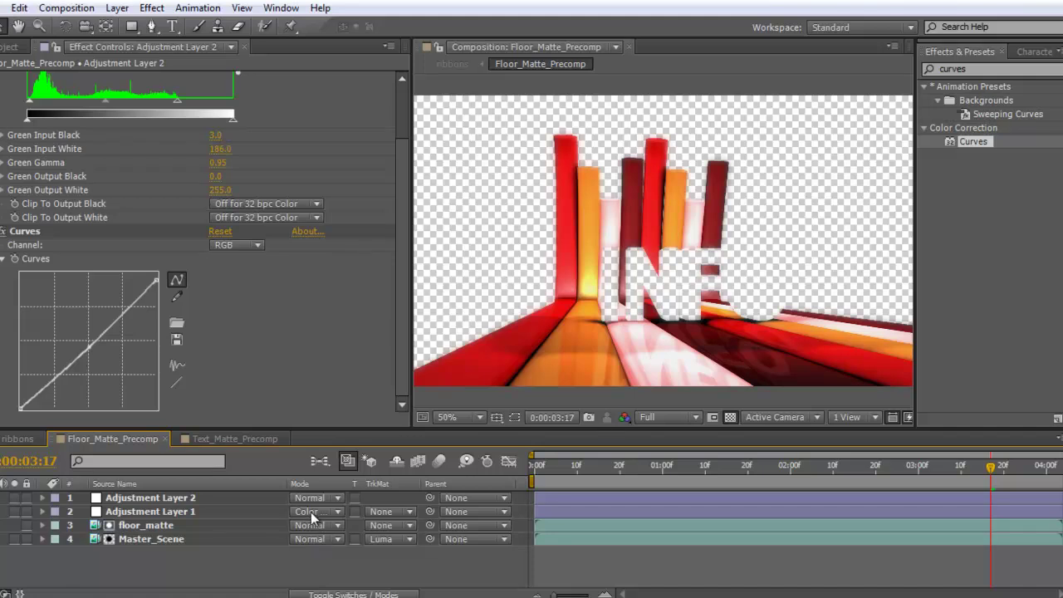
# In Text_Matte_Precomp at 0:00:03:00, add an adjustment layer, duplicate it, and select the lower copy.
pyautogui.click(233, 440)
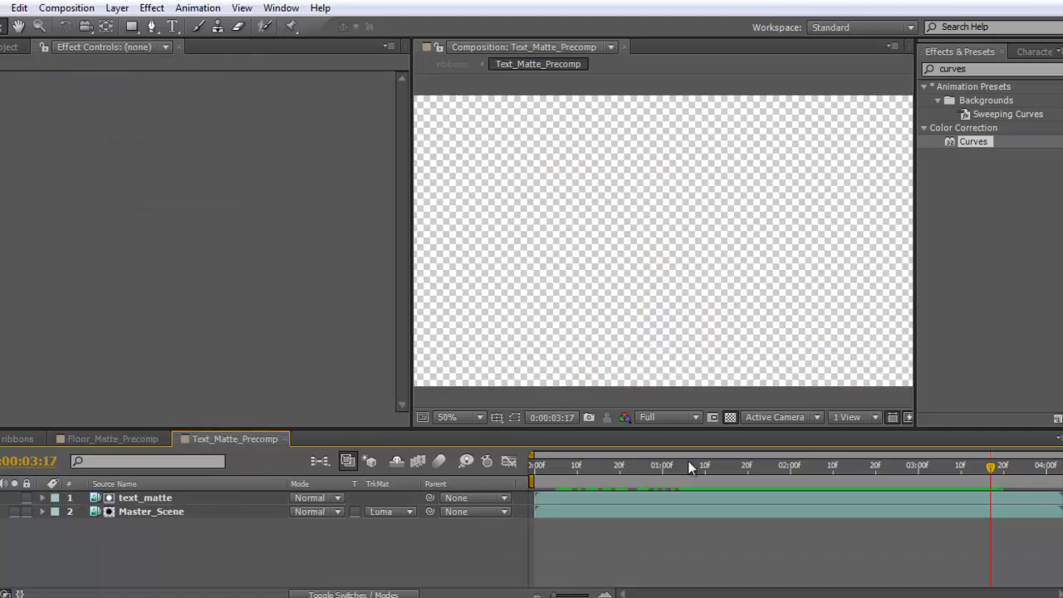
pyautogui.moveTo(1002, 470); pyautogui.dragTo(920, 473)
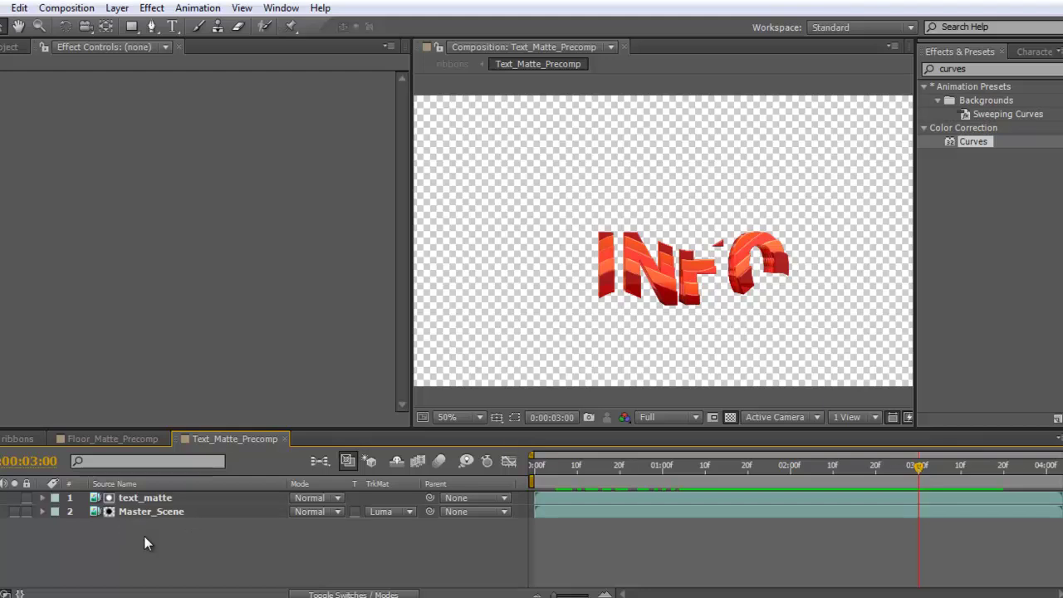
pyautogui.click(117, 8)
pyautogui.moveTo(266, 28)
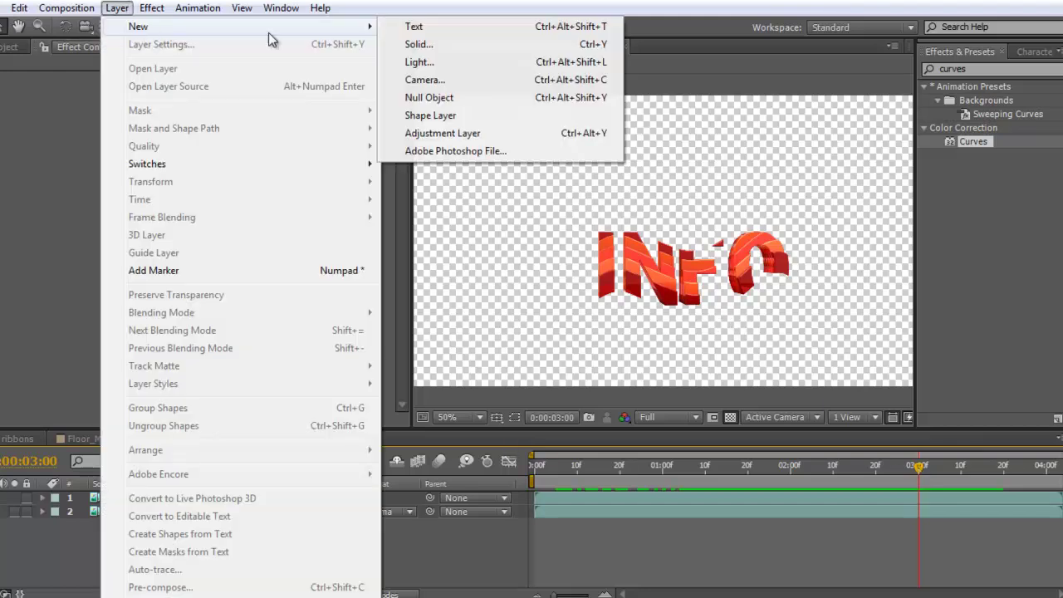
pyautogui.click(457, 134)
pyautogui.hotkey('ctrl', 'd')
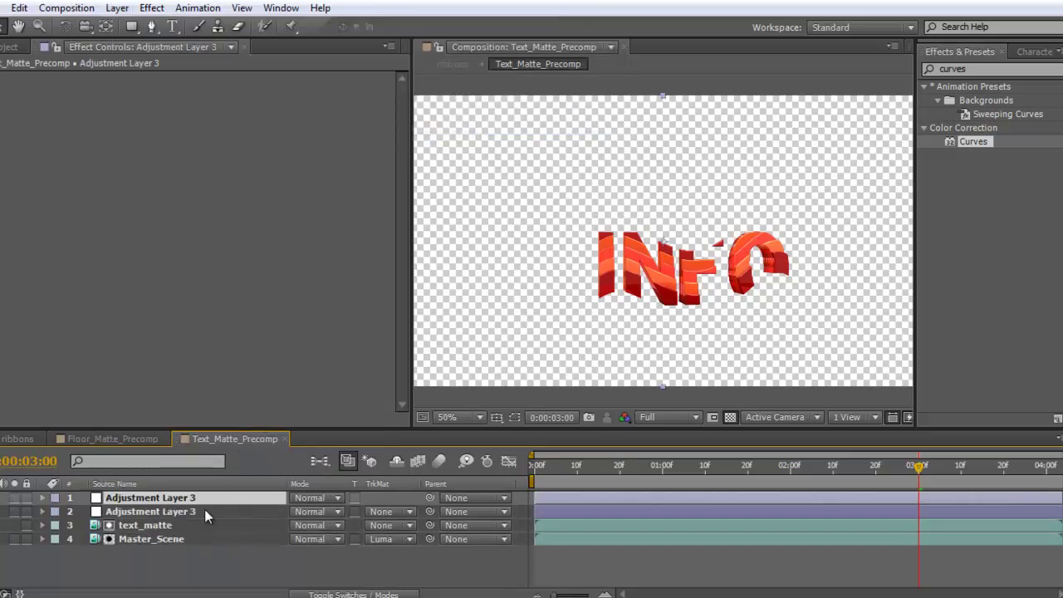
pyautogui.click(200, 514)
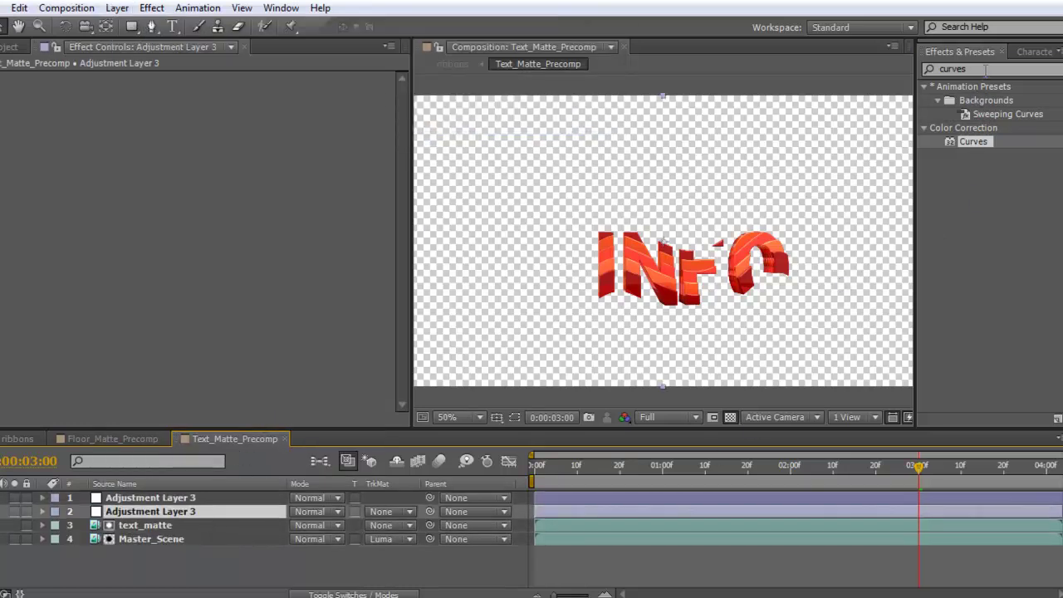
# Search Effects & Presets for 'fast b' to list Fast Blur.
pyautogui.click(943, 70)
pyautogui.write('fast')
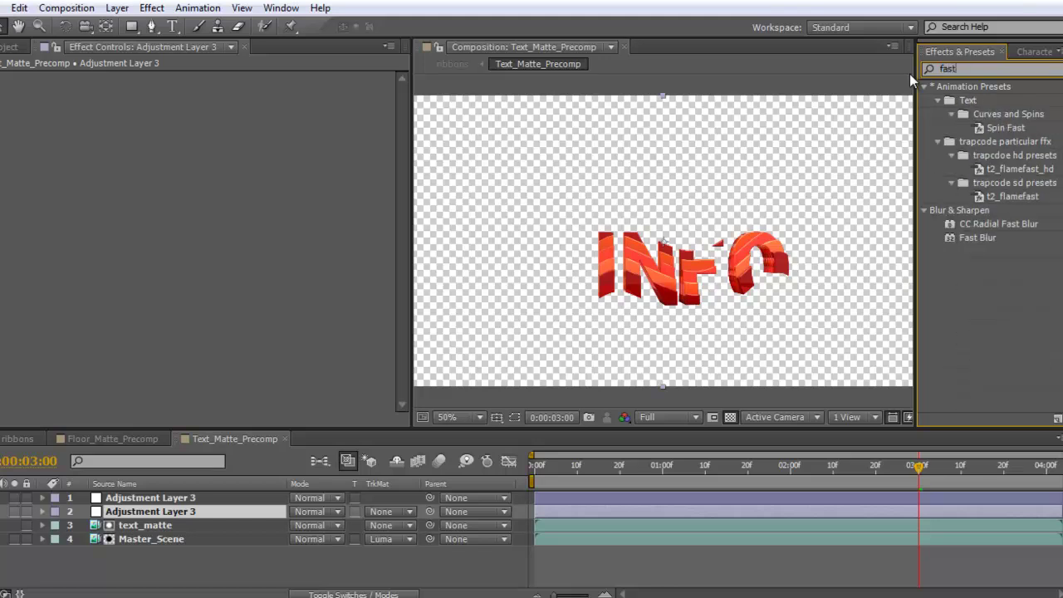
pyautogui.write(' b')
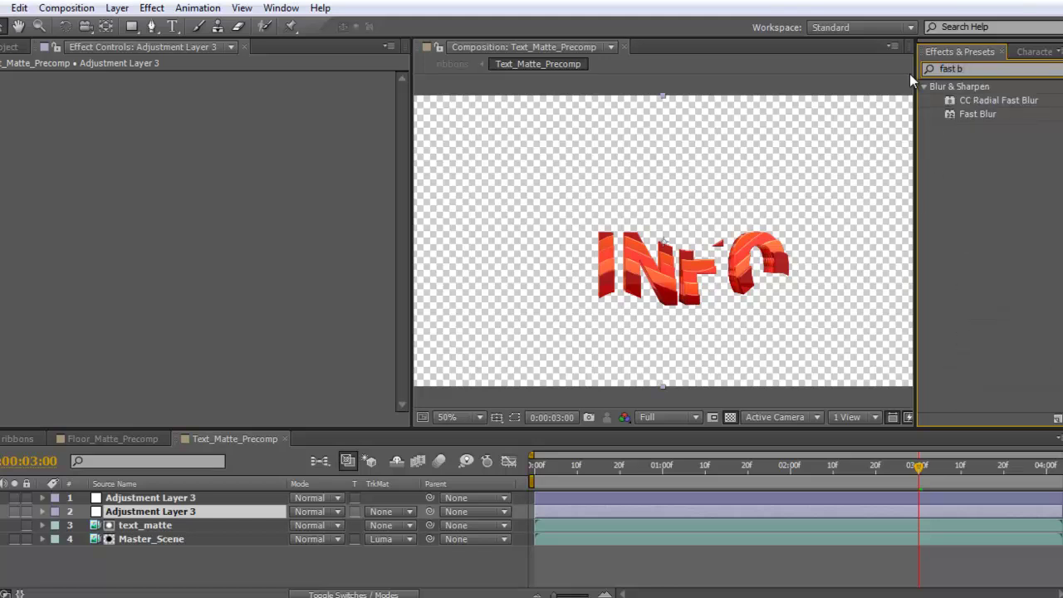
pyautogui.press('BackSpace')
pyautogui.press('BackSpace')
pyautogui.press('BackSpace')
pyautogui.press('BackSpace')
pyautogui.press('BackSpace')
pyautogui.press('BackSpace')
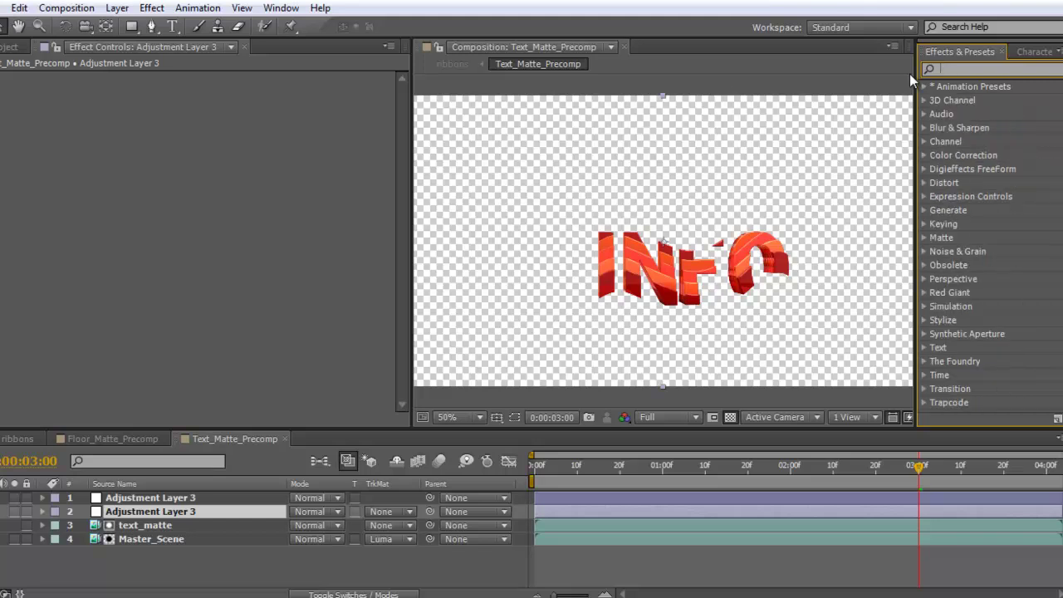
pyautogui.write('fa')
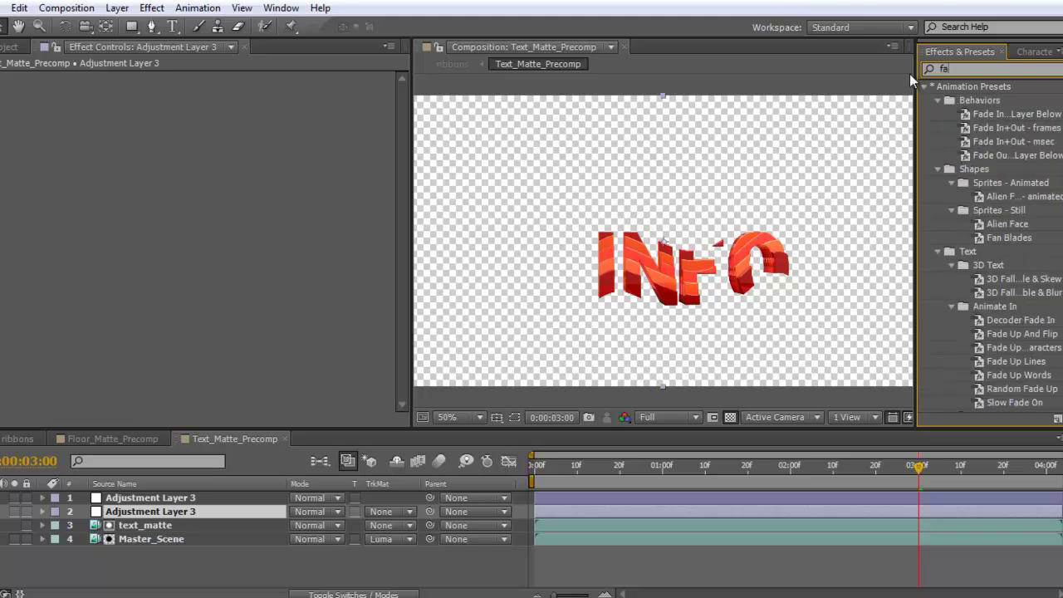
pyautogui.write('st b')
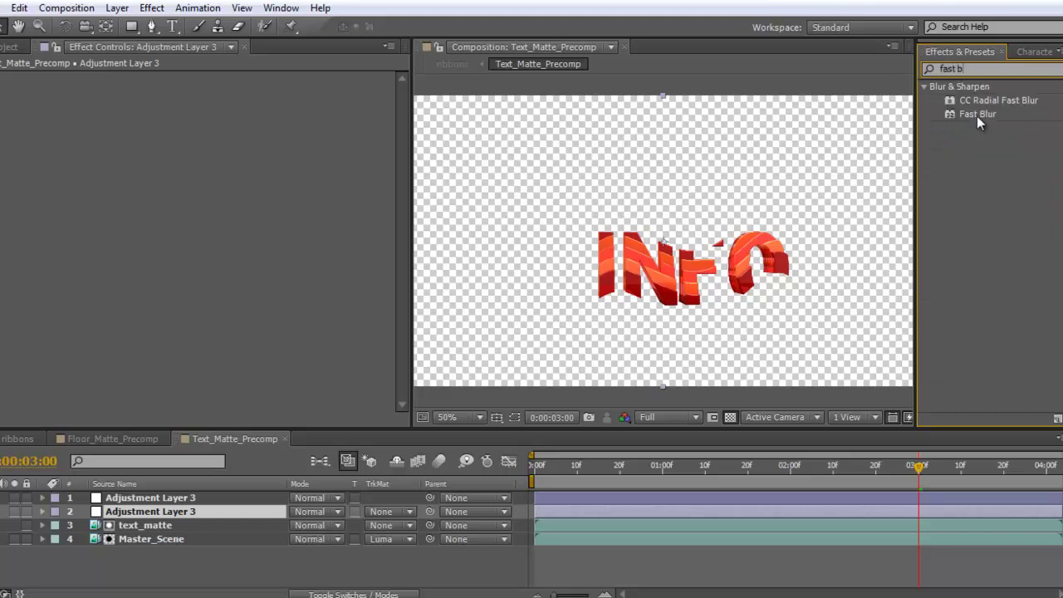
# Apply Fast Blur to the lower adjustment layer in Color Dodge mode with Blurriness 20.
pyautogui.doubleClick(976, 115)
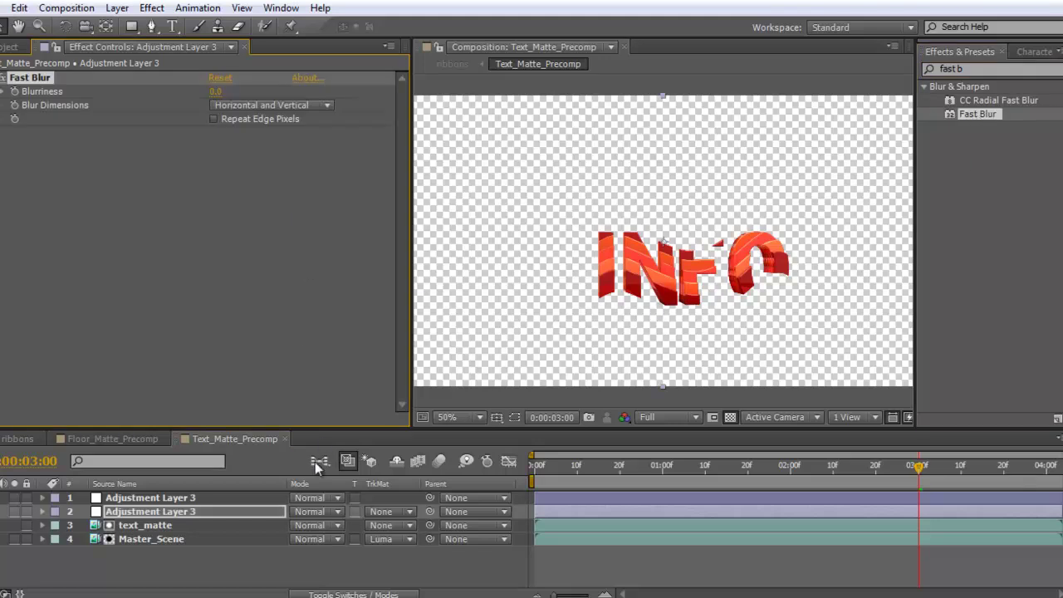
pyautogui.click(315, 512)
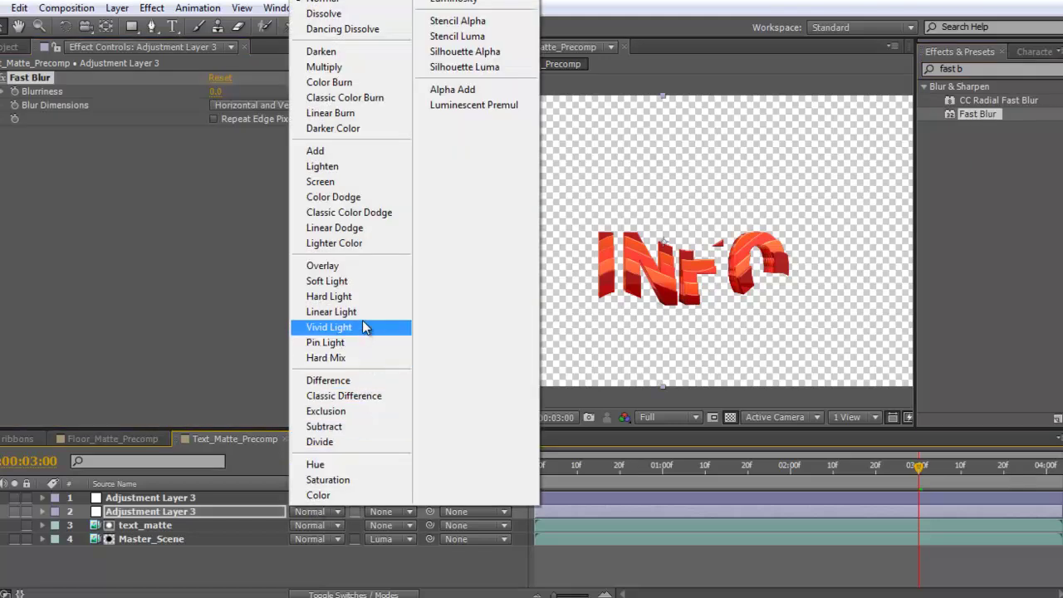
pyautogui.click(365, 198)
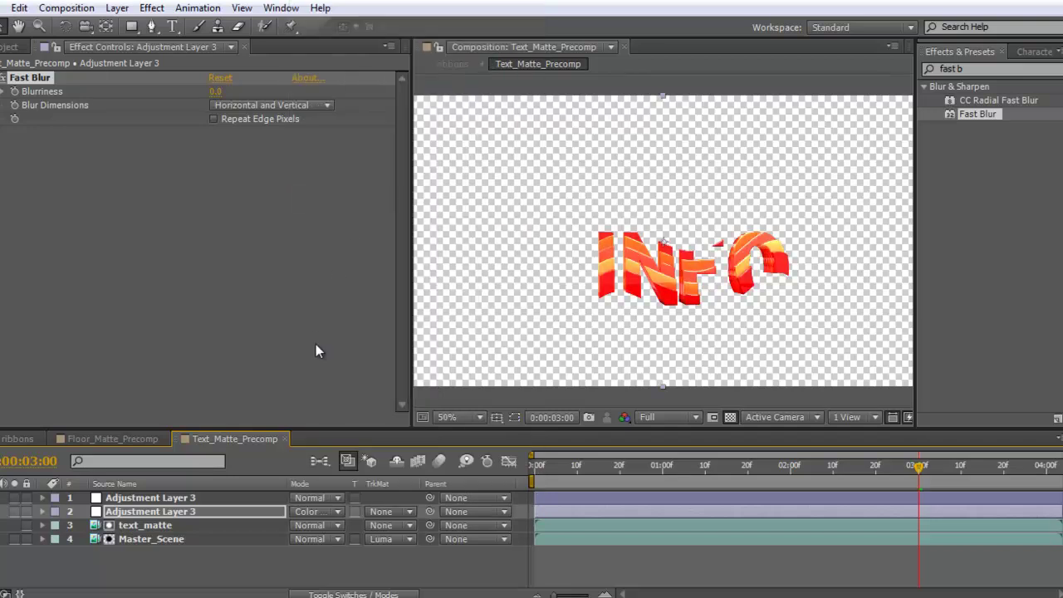
pyautogui.click(252, 511)
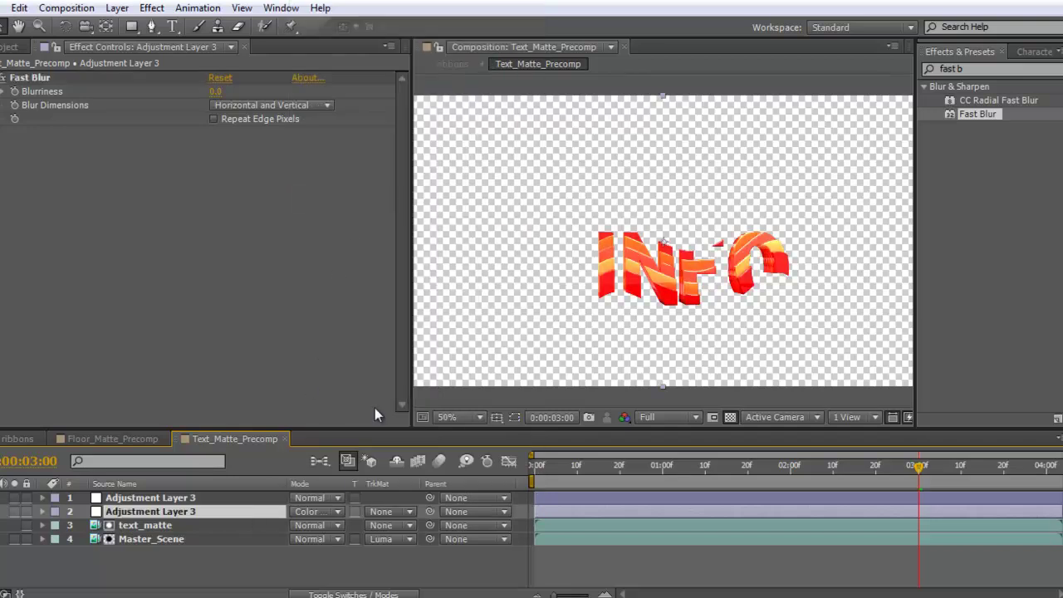
pyautogui.click(215, 91)
pyautogui.write('20')
pyautogui.press('Return')
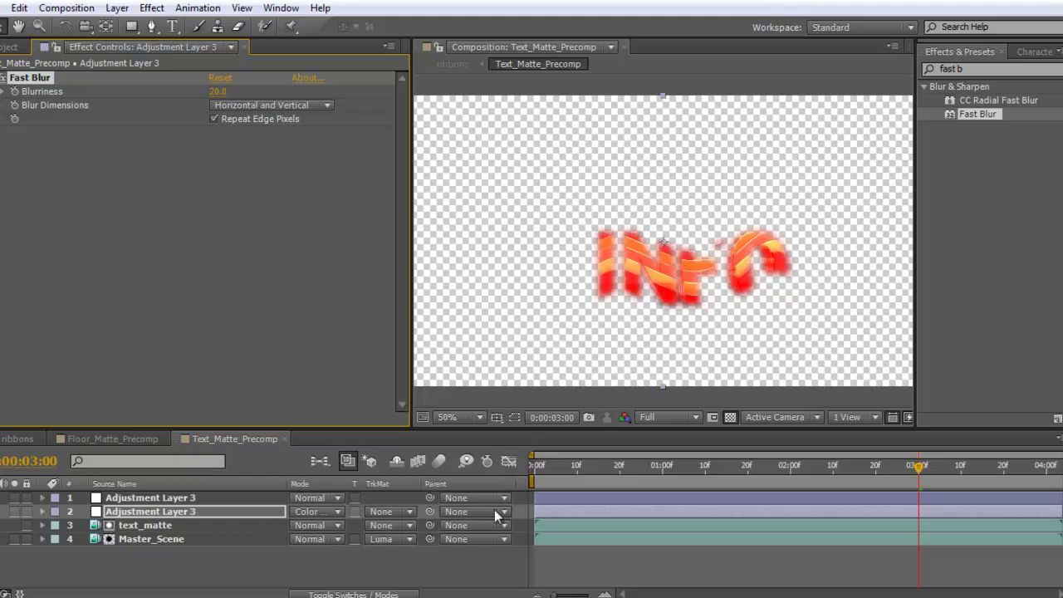
# Show the comp over black at 100% zoom, centred on the INFO text.
pyautogui.click(731, 417)
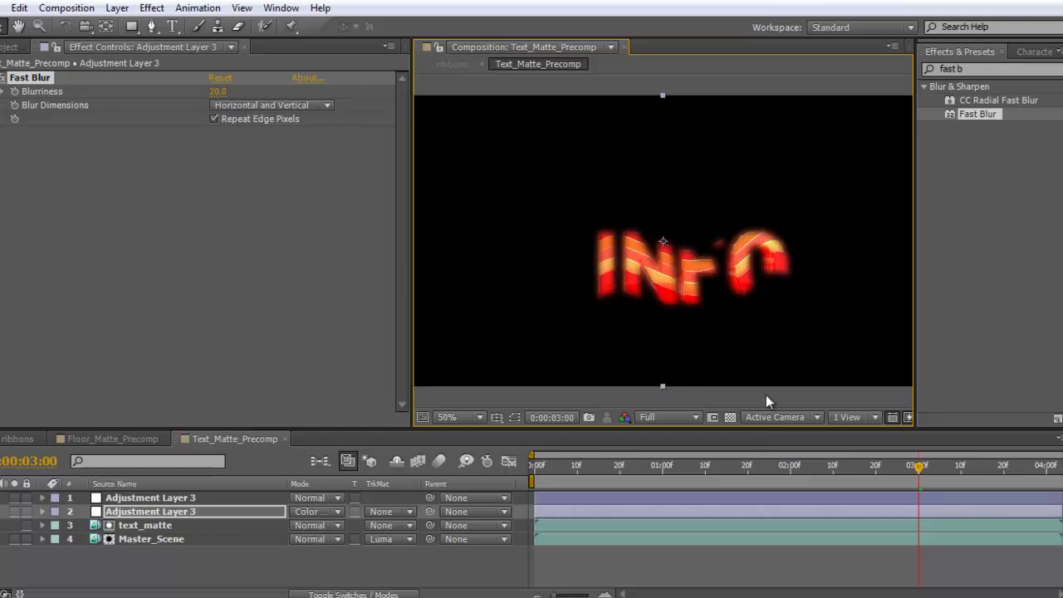
pyautogui.press('.')
pyautogui.press('.')
pyautogui.press(',')
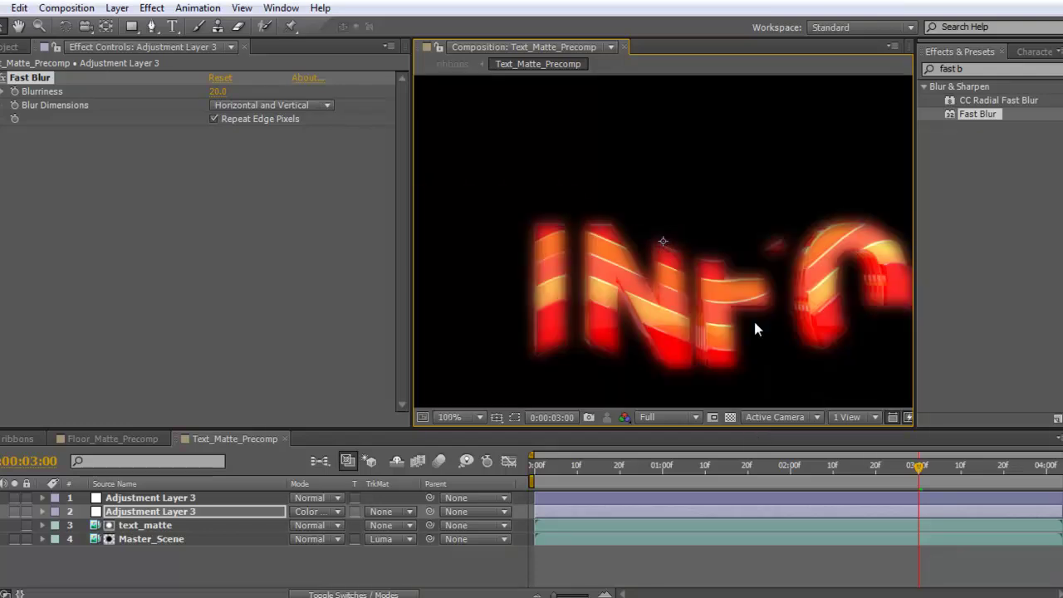
pyautogui.moveTo(761, 326); pyautogui.dragTo(705, 277)
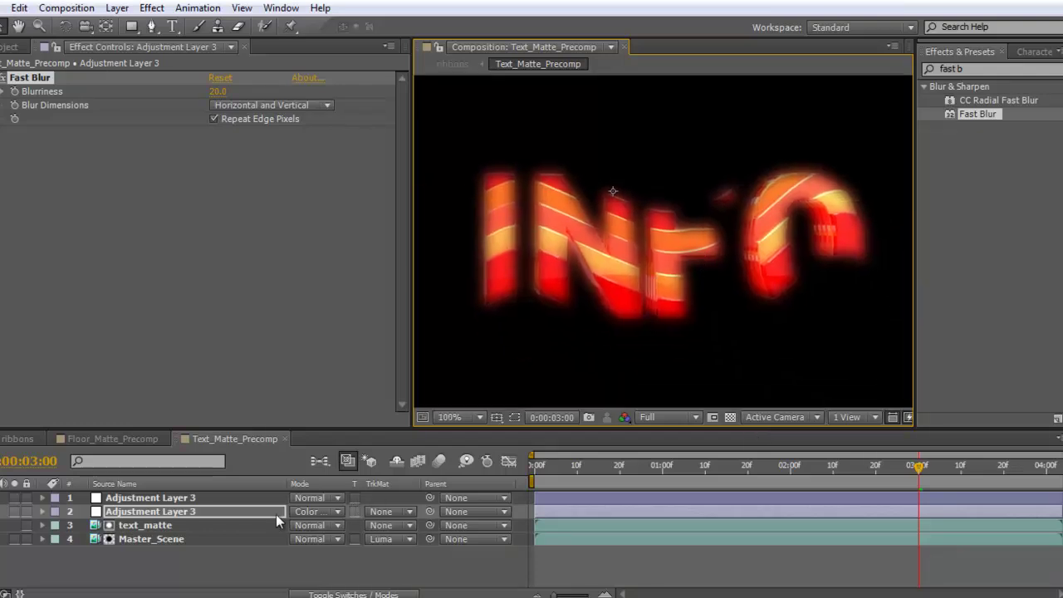
# Reduce the Fast Blur Blurriness to 15, then settle on 12.
pyautogui.click(230, 514)
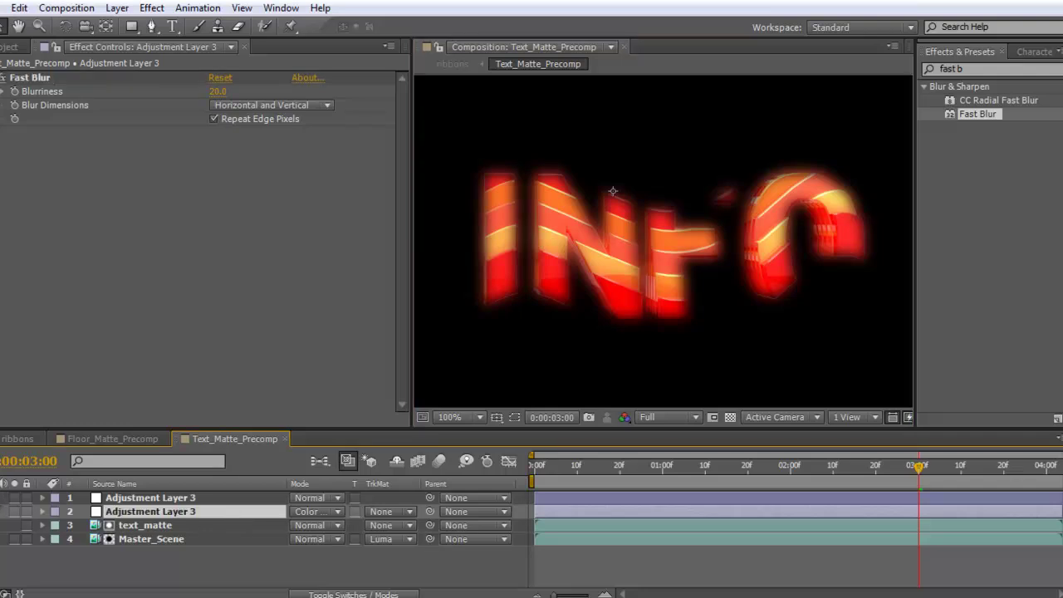
pyautogui.click(221, 92)
pyautogui.write('15')
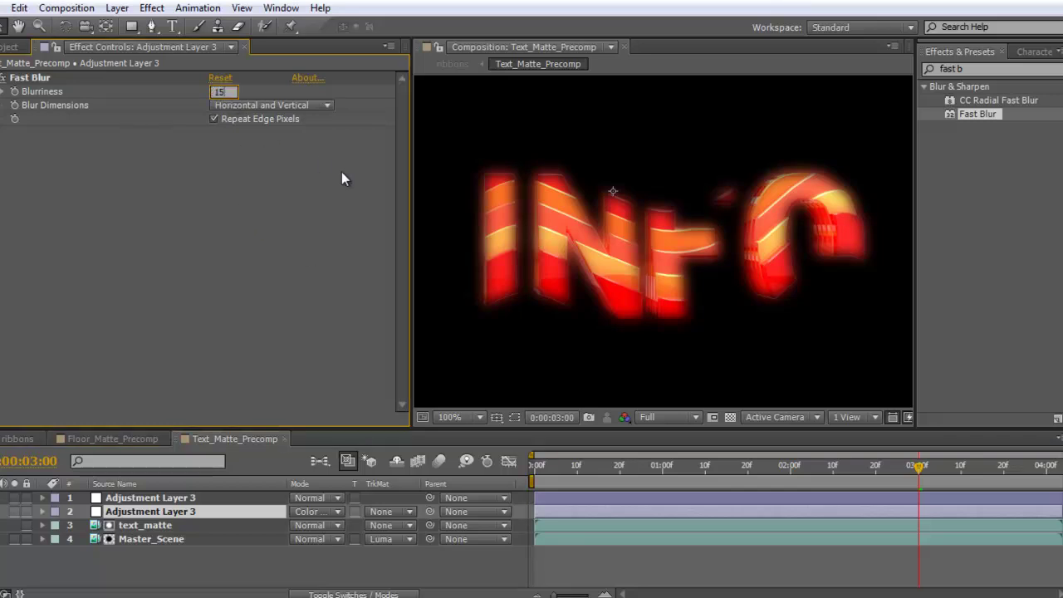
pyautogui.press('Return')
pyautogui.click(221, 92)
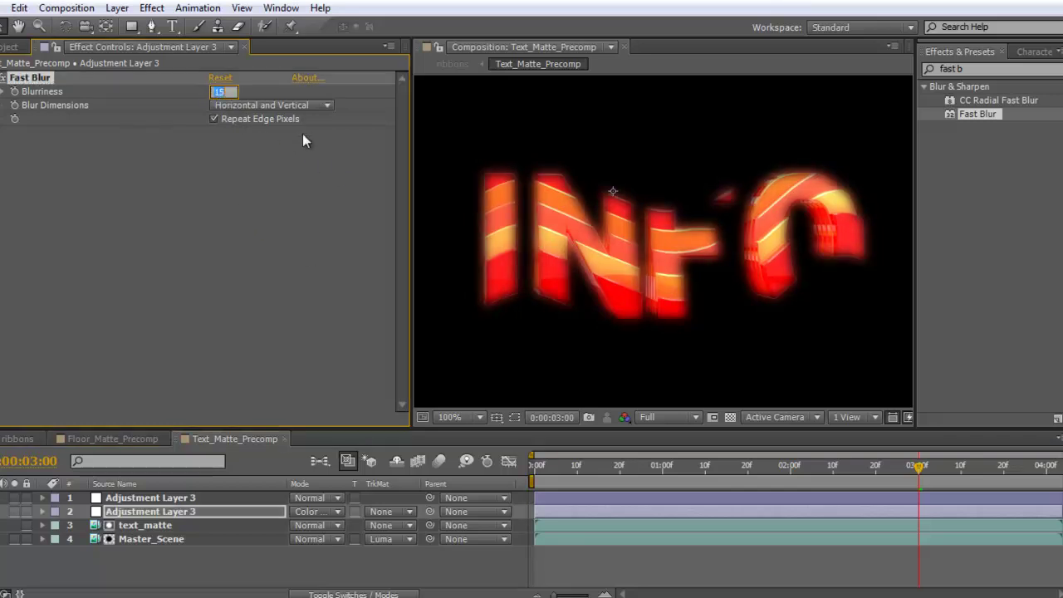
pyautogui.write('12')
pyautogui.press('Return')
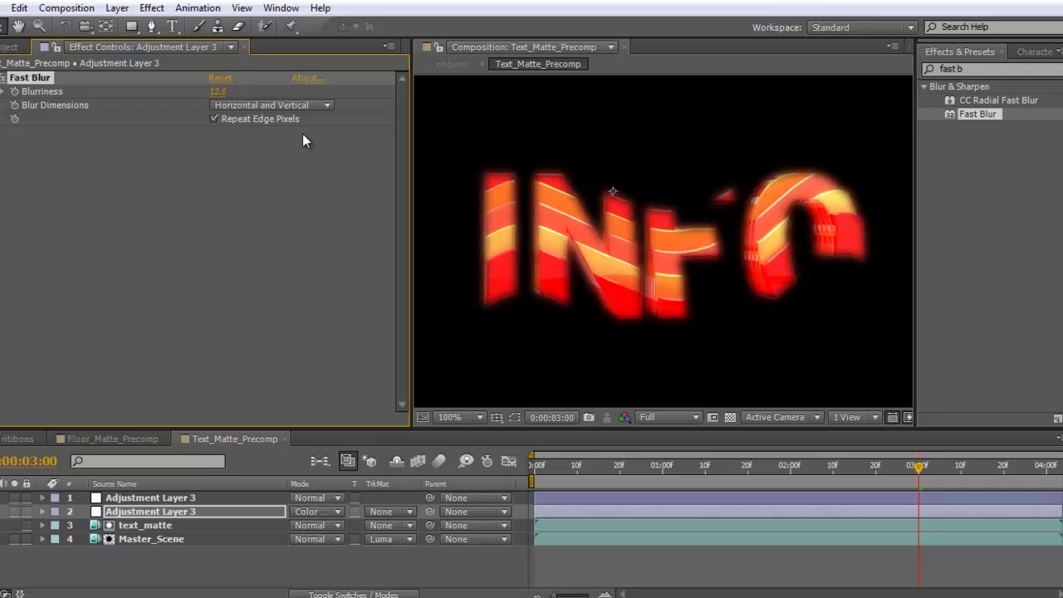
pyautogui.click(28, 439)
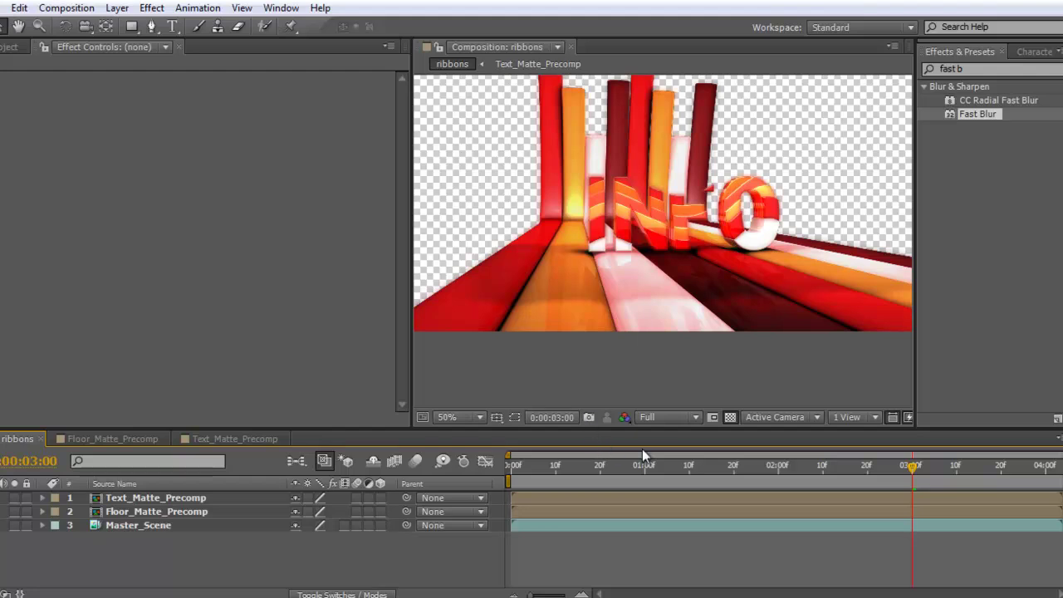
pyautogui.click(734, 421)
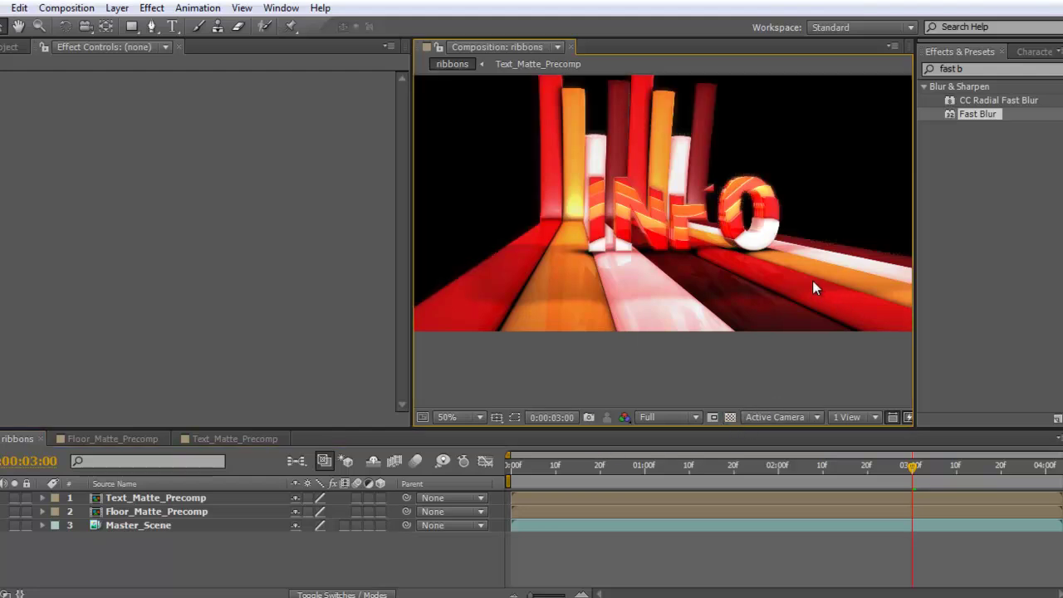
pyautogui.press('.')
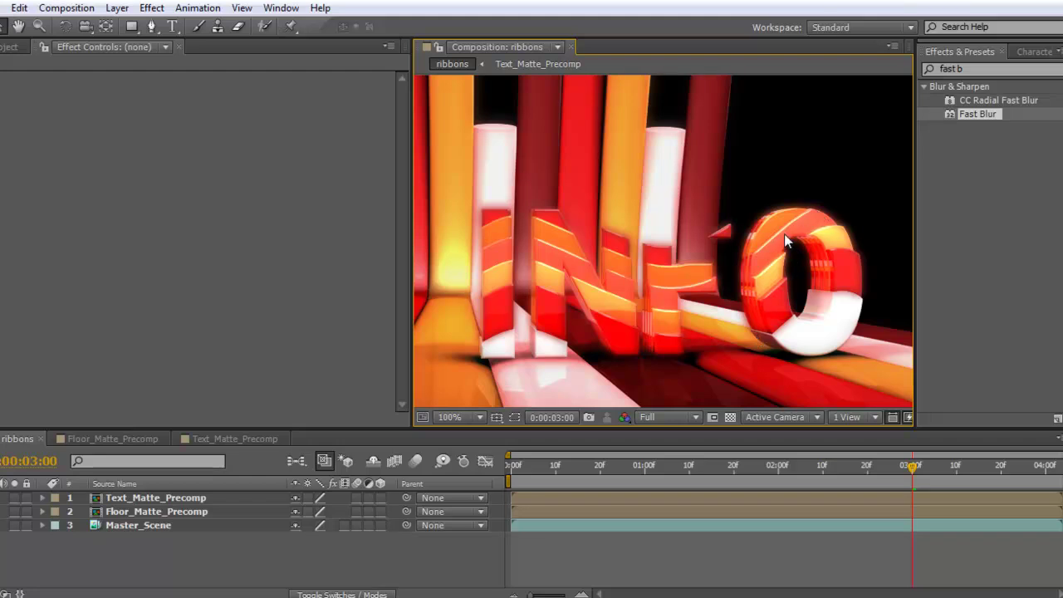
pyautogui.click(209, 443)
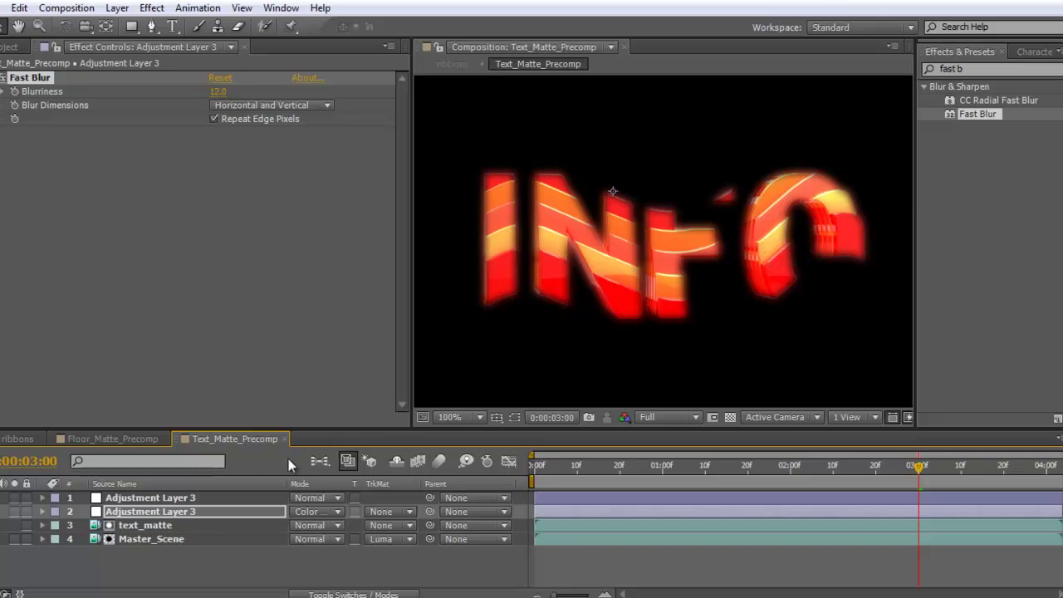
# Apply a default Levels effect to the top Adjustment Layer 3 from the effects search.
pyautogui.click(257, 498)
pyautogui.click(977, 71)
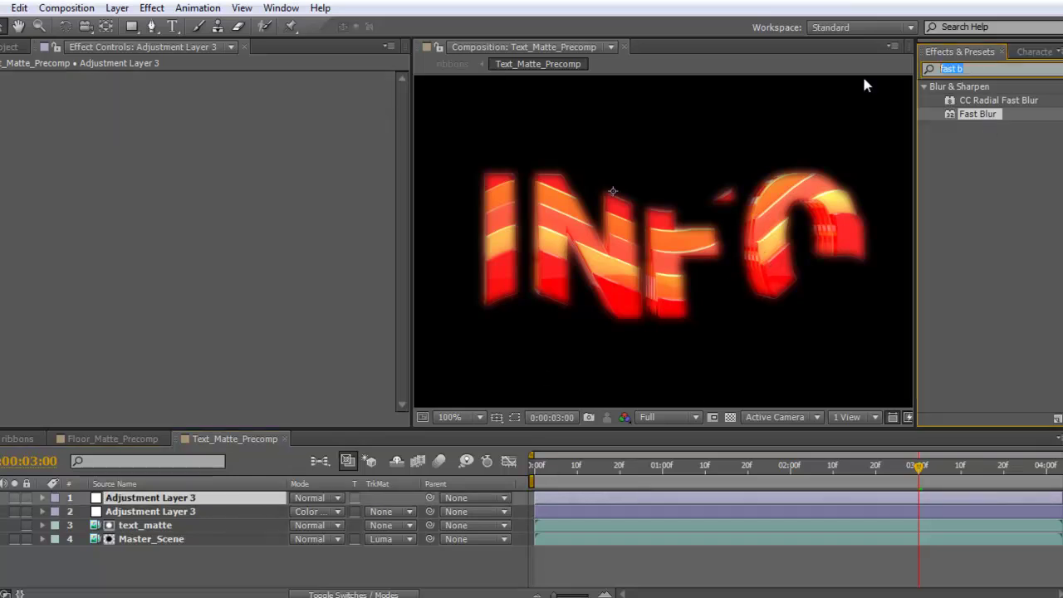
pyautogui.write('levels')
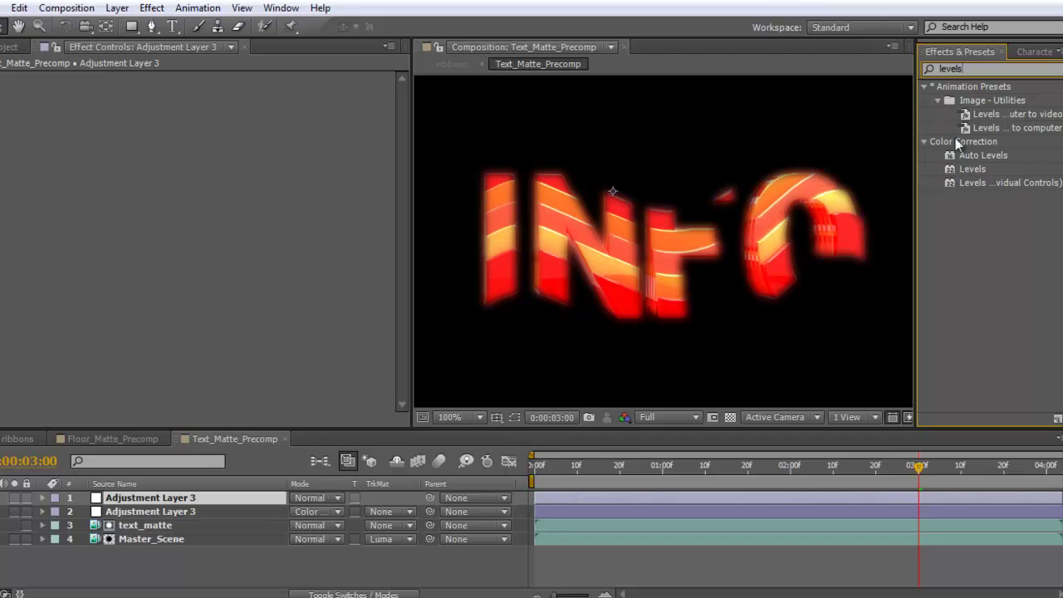
pyautogui.moveTo(977, 167); pyautogui.dragTo(256, 496)
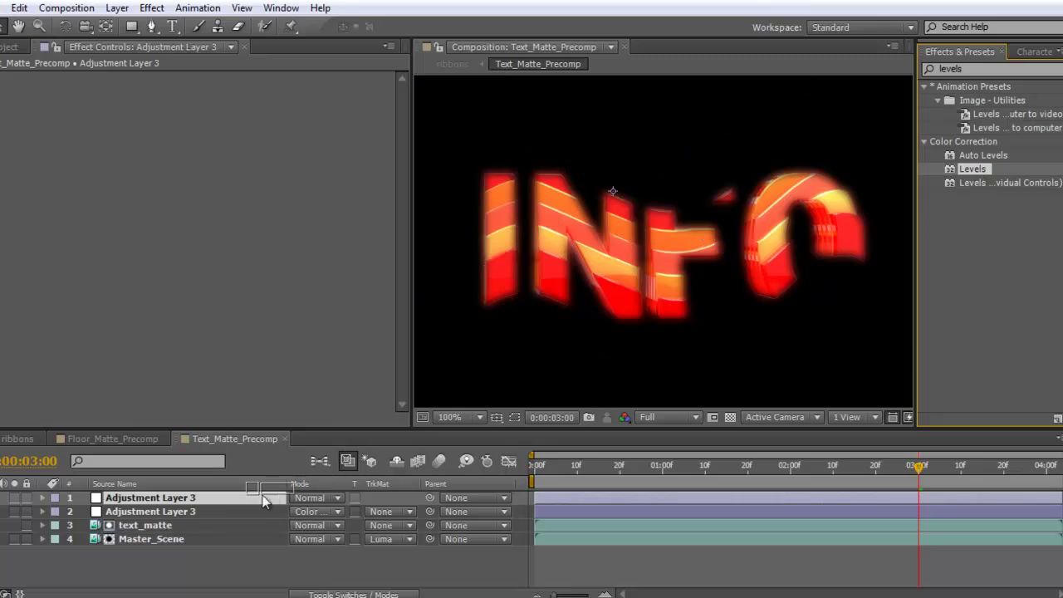
pyautogui.click(974, 70)
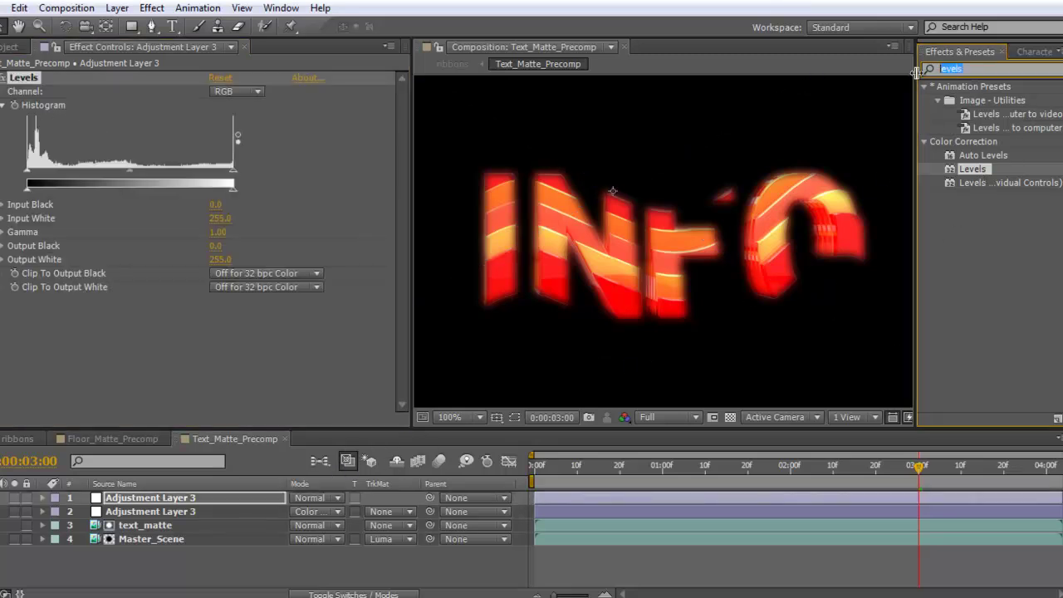
# Add Curves to the top adjustment layer and hide the Fast Blur glow layer.
pyautogui.write('curv')
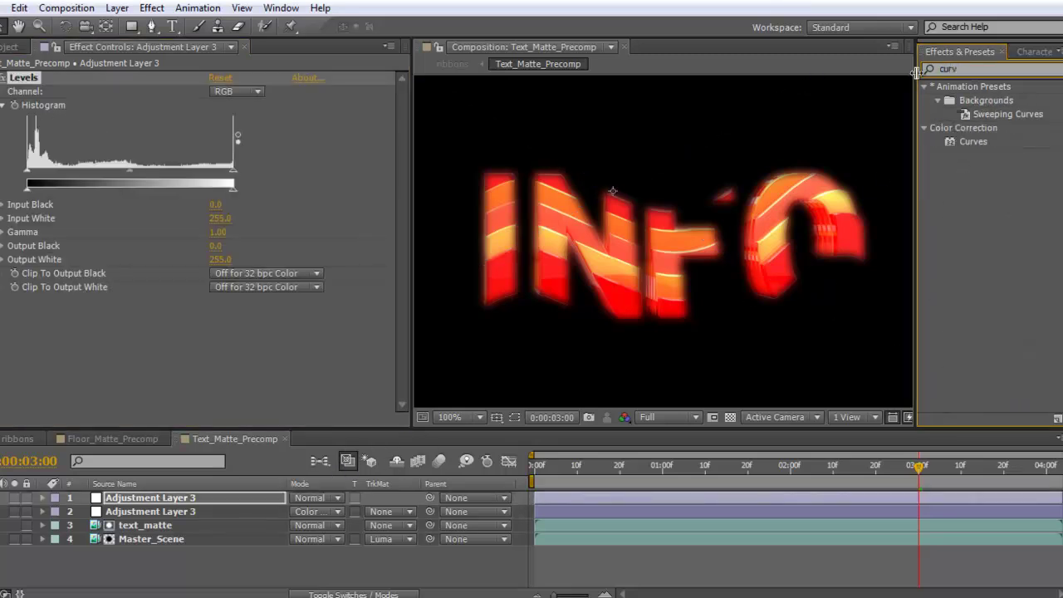
pyautogui.moveTo(974, 141); pyautogui.dragTo(260, 501)
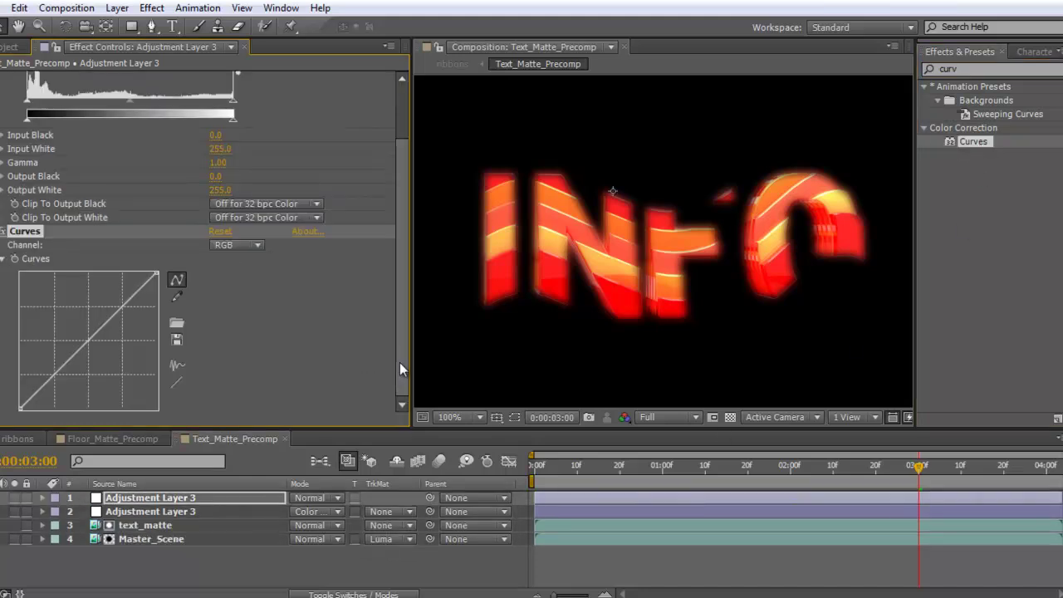
pyautogui.moveTo(400, 362); pyautogui.dragTo(395, 301)
pyautogui.click(4, 512)
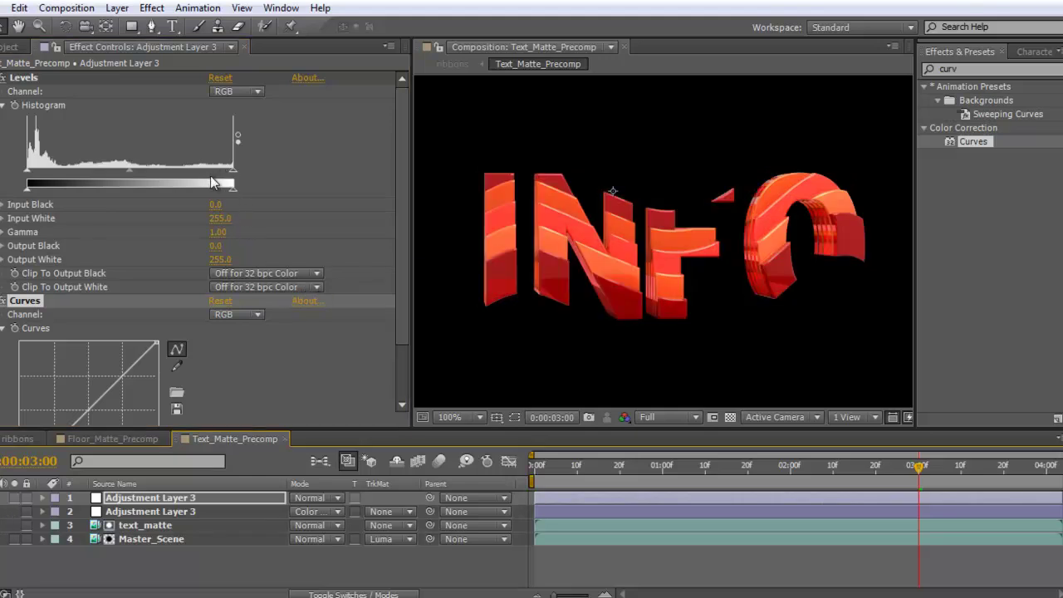
# In Levels set Red Input Black 91 and Green and Blue Input White 149, returning to RGB.
pyautogui.click(235, 92)
pyautogui.click(243, 128)
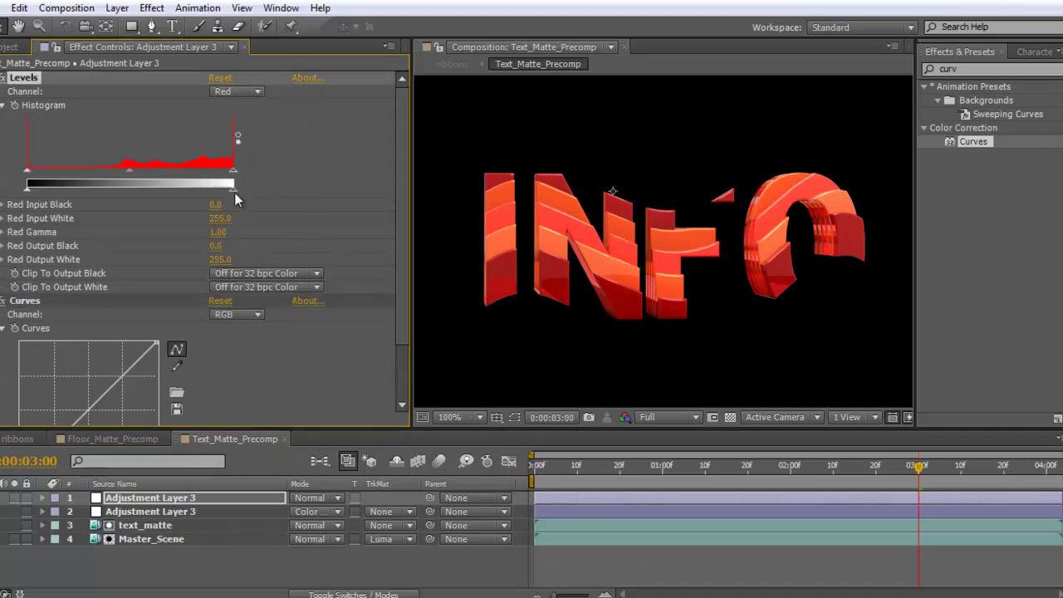
pyautogui.moveTo(29, 176); pyautogui.dragTo(100, 176)
pyautogui.click(221, 92)
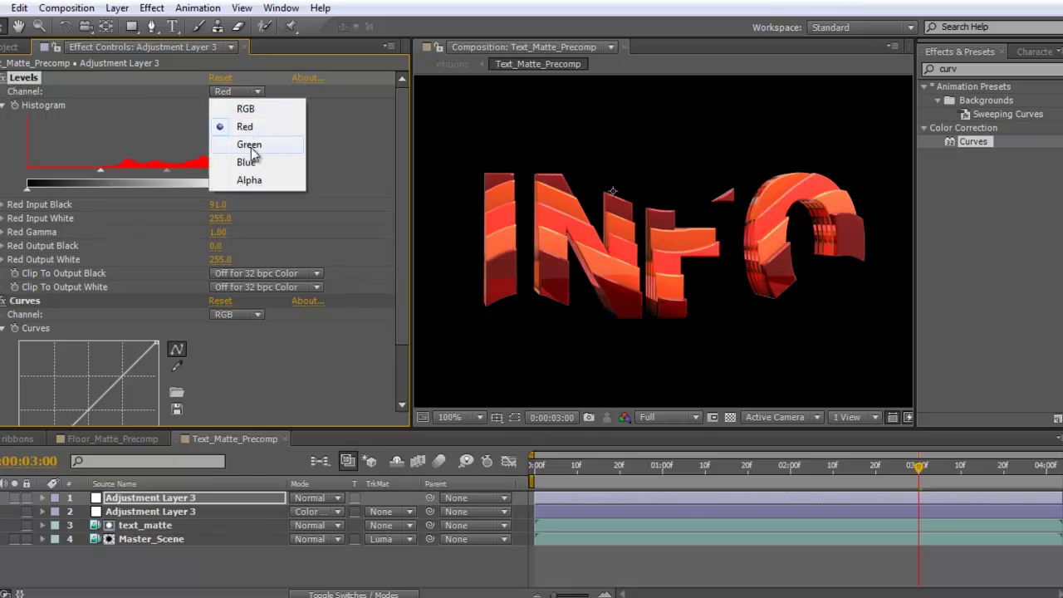
pyautogui.click(249, 146)
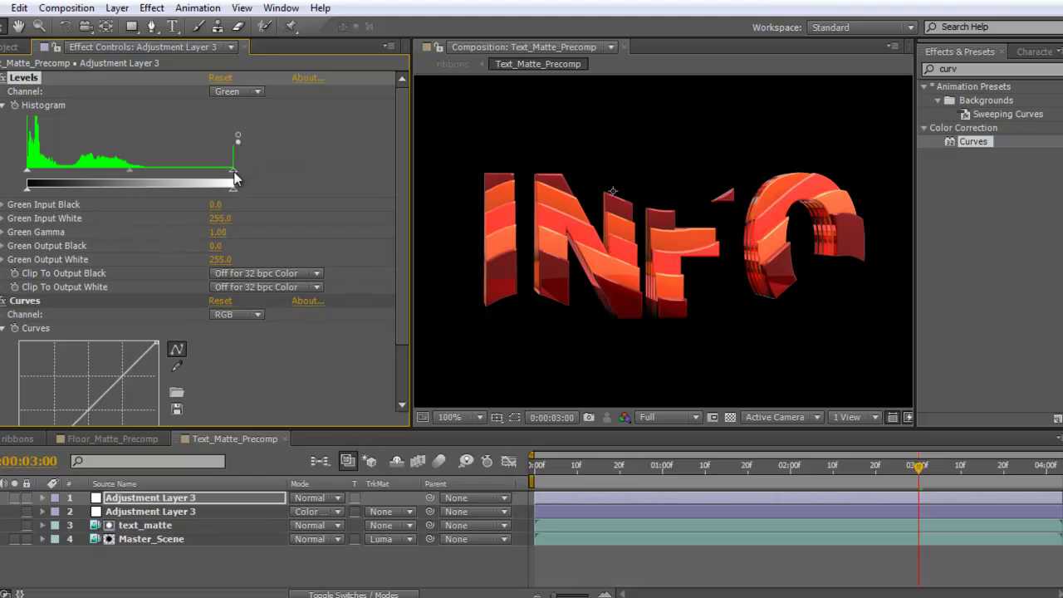
pyautogui.moveTo(234, 178); pyautogui.dragTo(149, 179)
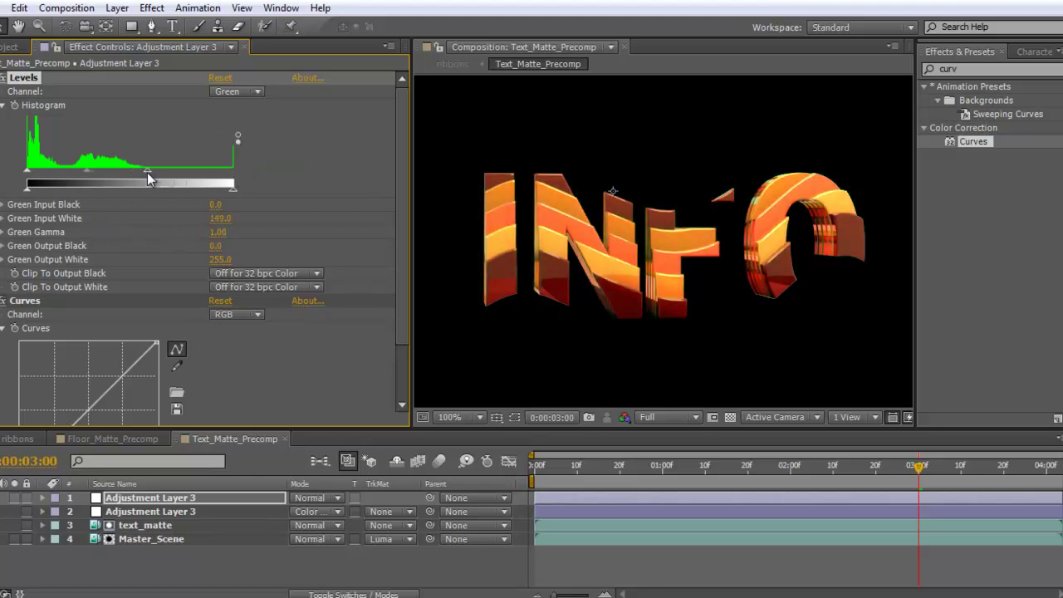
pyautogui.click(249, 91)
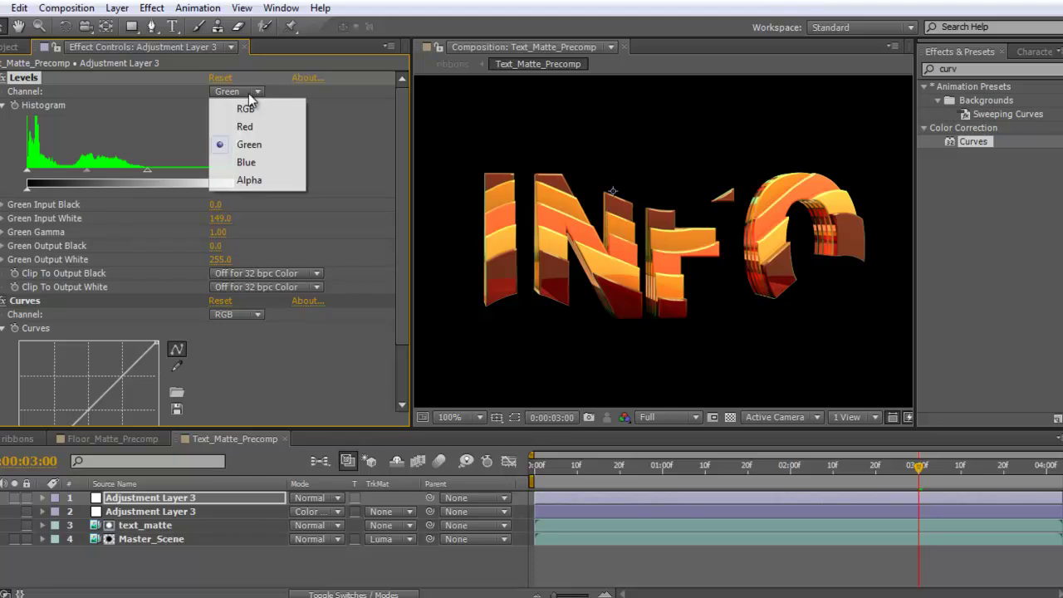
pyautogui.click(267, 165)
pyautogui.moveTo(234, 172); pyautogui.dragTo(147, 172)
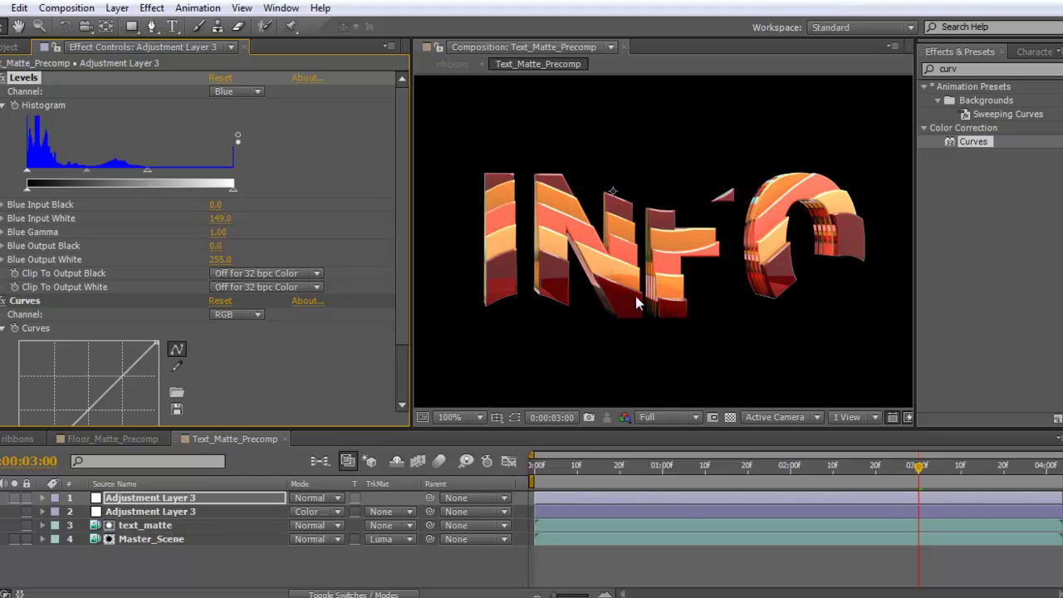
pyautogui.click(235, 91)
pyautogui.click(246, 109)
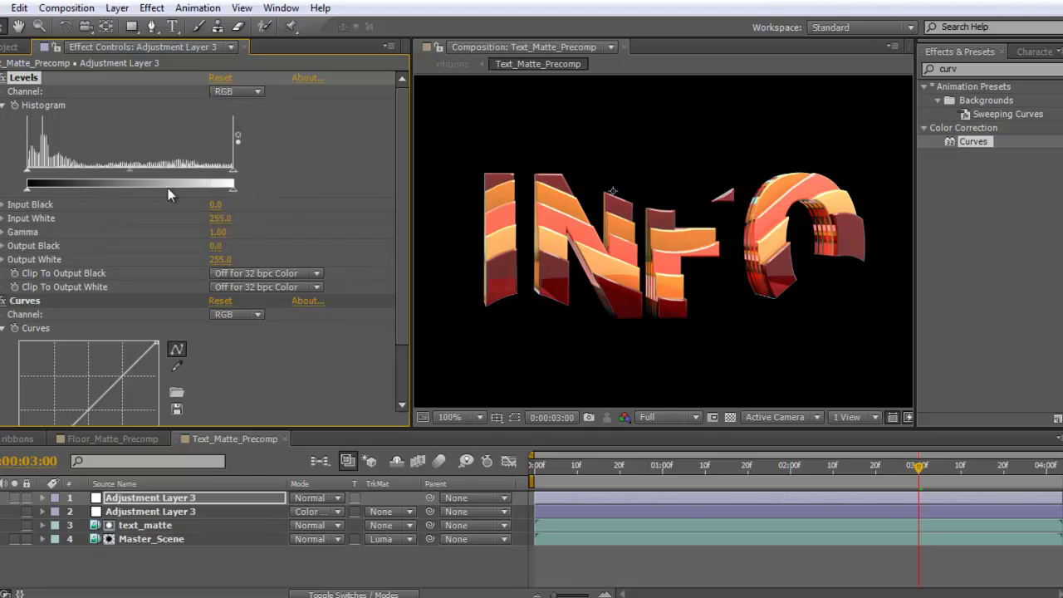
# Set Levels RGB to Input Black 7, Input White 246, Gamma 0.99, comparing with Levels off.
pyautogui.moveTo(129, 173)
pyautogui.mouseDown()
pyautogui.moveTo(115, 172)
pyautogui.moveTo(131, 173)
pyautogui.mouseUp()
pyautogui.moveTo(130, 175); pyautogui.dragTo(139, 177)
pyautogui.moveTo(233, 184); pyautogui.dragTo(227, 181)
pyautogui.moveTo(32, 171); pyautogui.dragTo(33, 171)
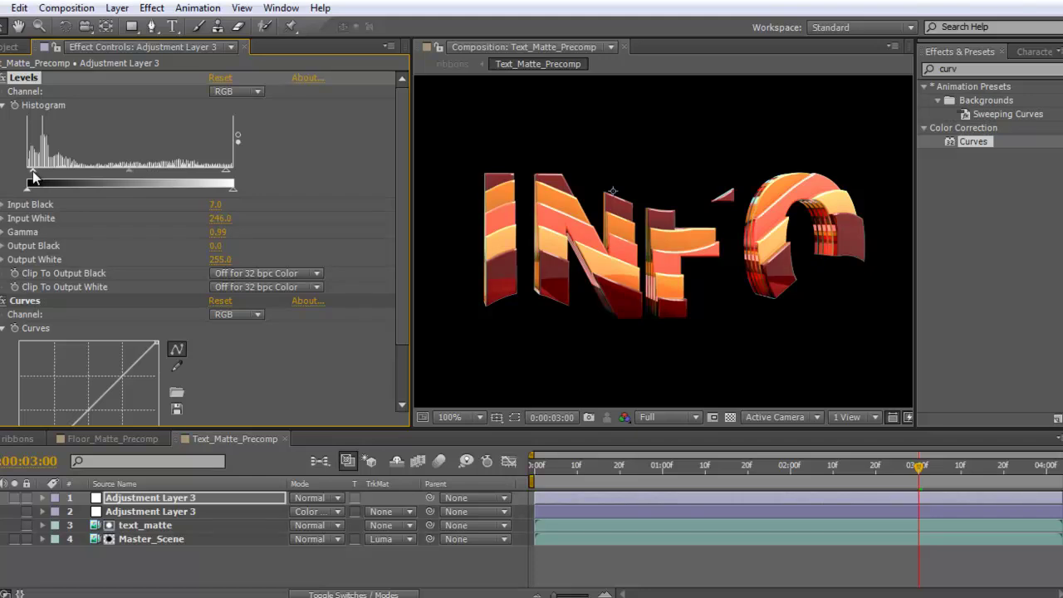
pyautogui.click(4, 78)
pyautogui.click(3, 78)
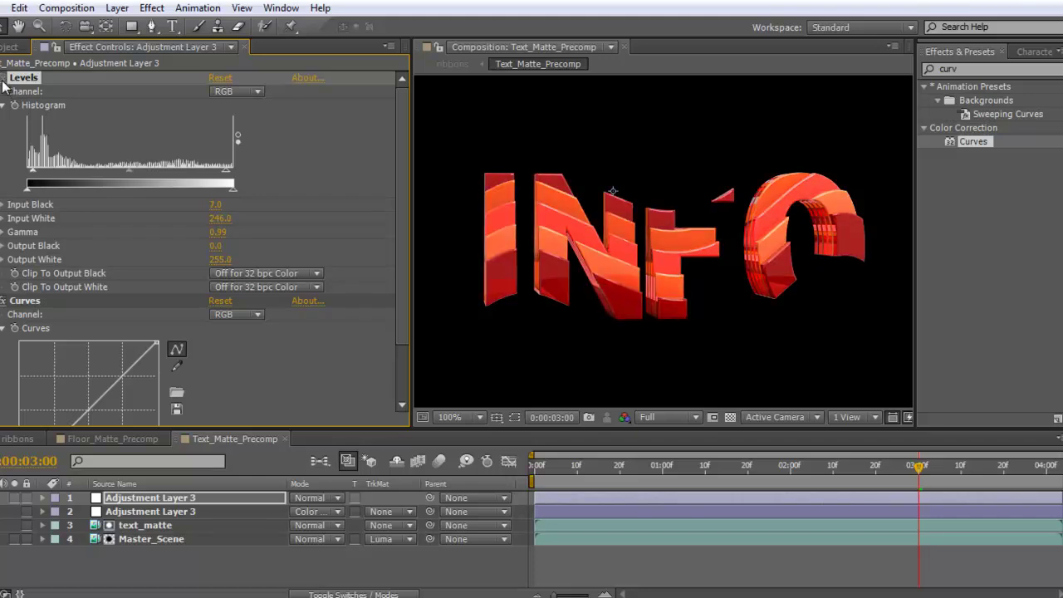
pyautogui.click(3, 78)
# Raise red gamma, lower green gamma slightly, and set blue gamma to 0.81 in Levels.
pyautogui.click(226, 91)
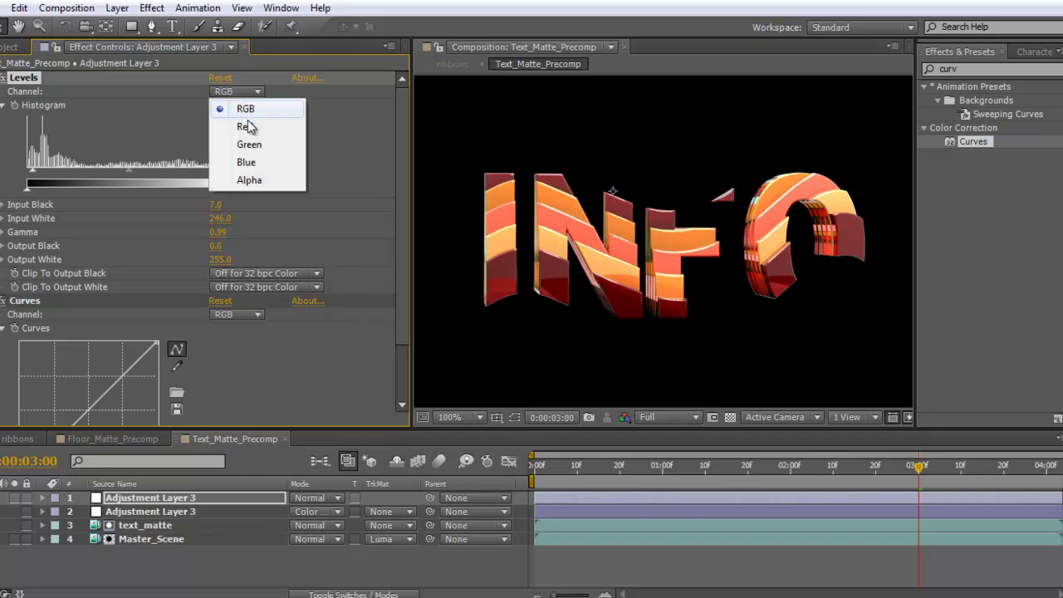
pyautogui.click(245, 126)
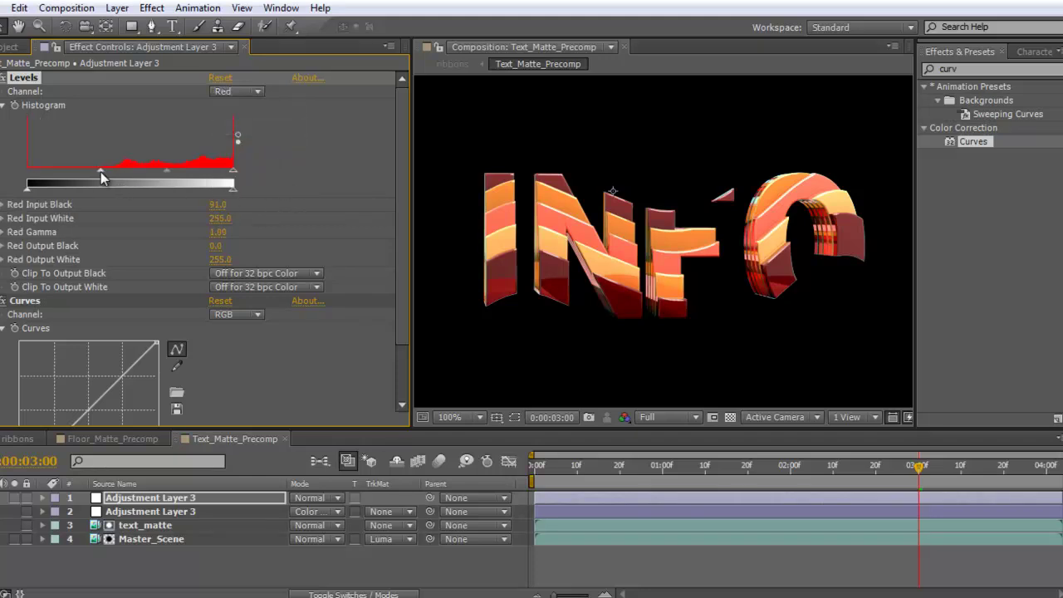
pyautogui.moveTo(167, 170); pyautogui.dragTo(138, 172)
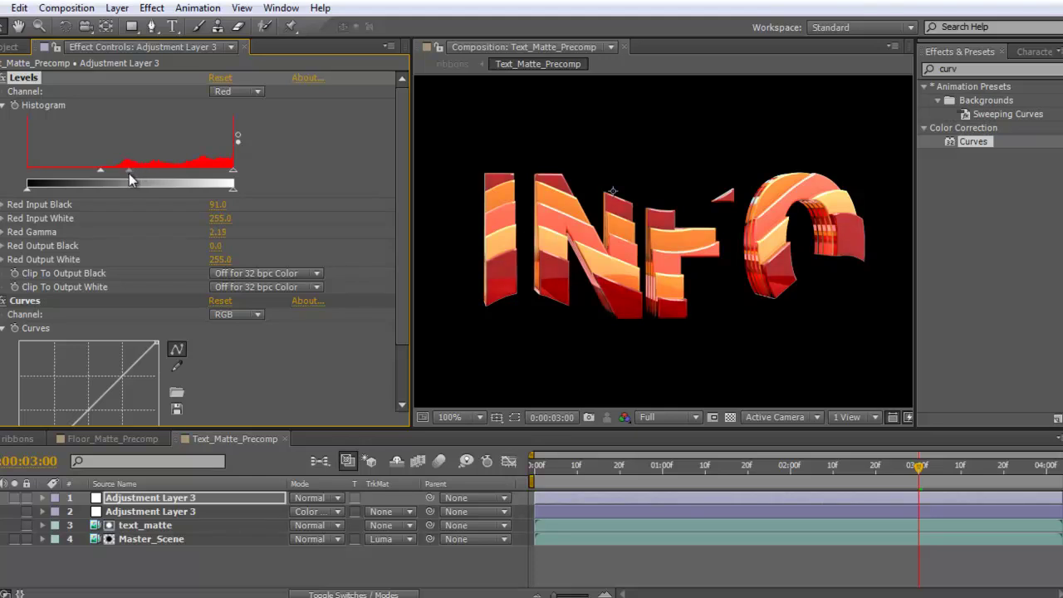
pyautogui.click(235, 92)
pyautogui.click(259, 140)
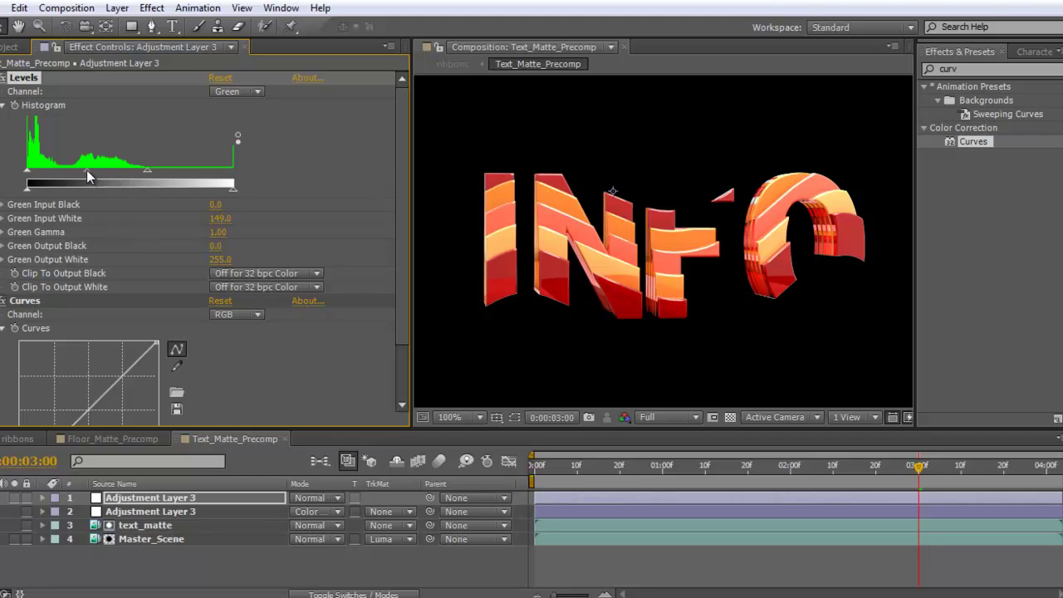
pyautogui.moveTo(83, 176)
pyautogui.mouseDown()
pyautogui.moveTo(74, 174)
pyautogui.moveTo(93, 178)
pyautogui.mouseUp()
pyautogui.click(236, 92)
pyautogui.click(263, 165)
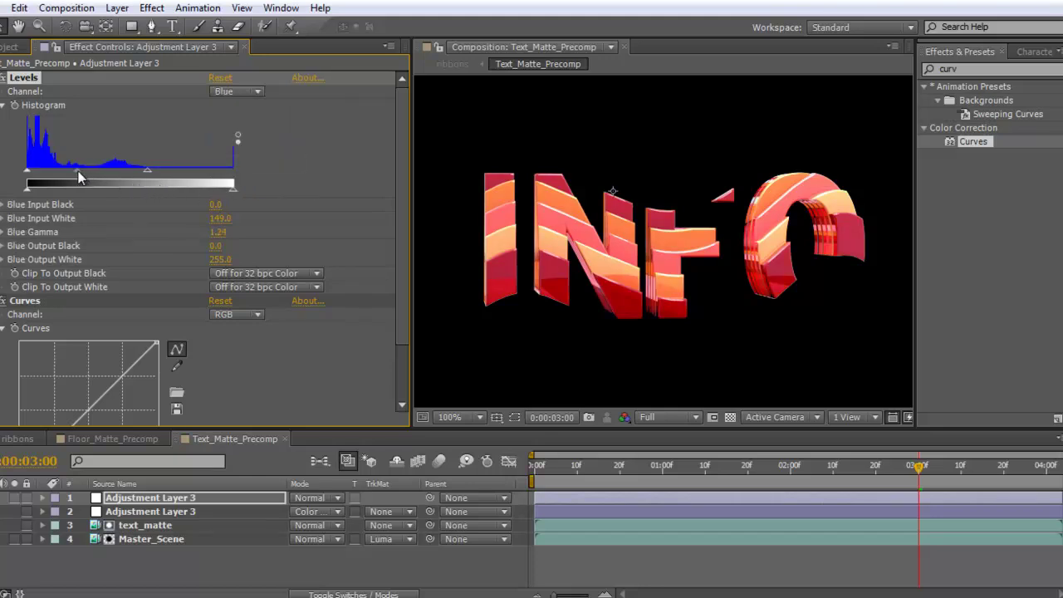
pyautogui.moveTo(85, 170); pyautogui.dragTo(98, 172)
# Toggle Levels off and on to compare the orange-red INFO text, leaving it enabled.
pyautogui.click(4, 78)
pyautogui.click(4, 79)
pyautogui.click(3, 79)
pyautogui.click(3, 78)
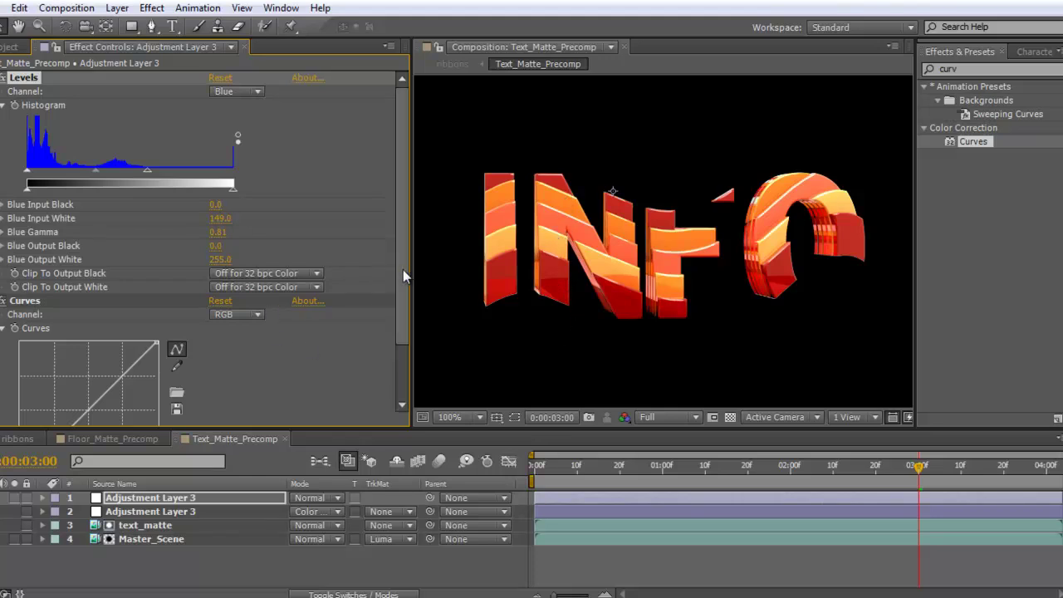
pyautogui.moveTo(403, 269); pyautogui.dragTo(393, 354)
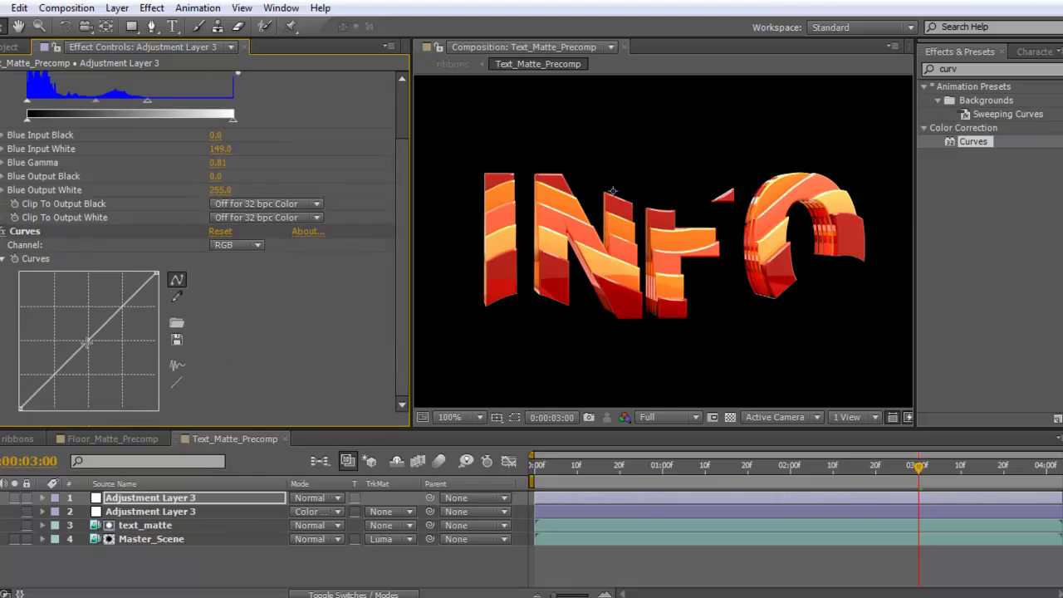
# Add a Curves midtone point and lift it slightly.
pyautogui.click(86, 341)
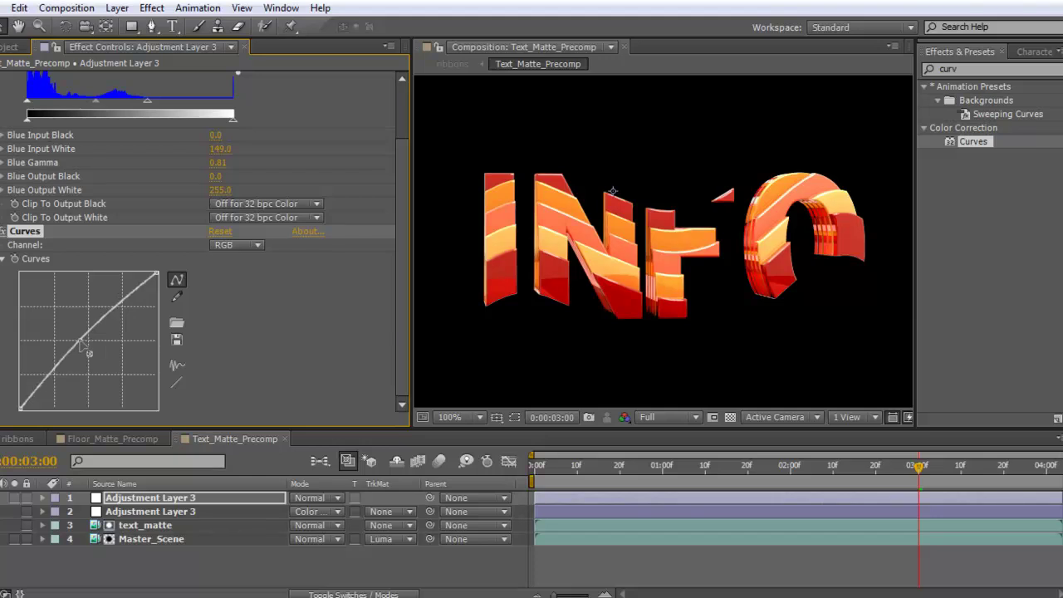
pyautogui.moveTo(88, 348); pyautogui.dragTo(90, 349)
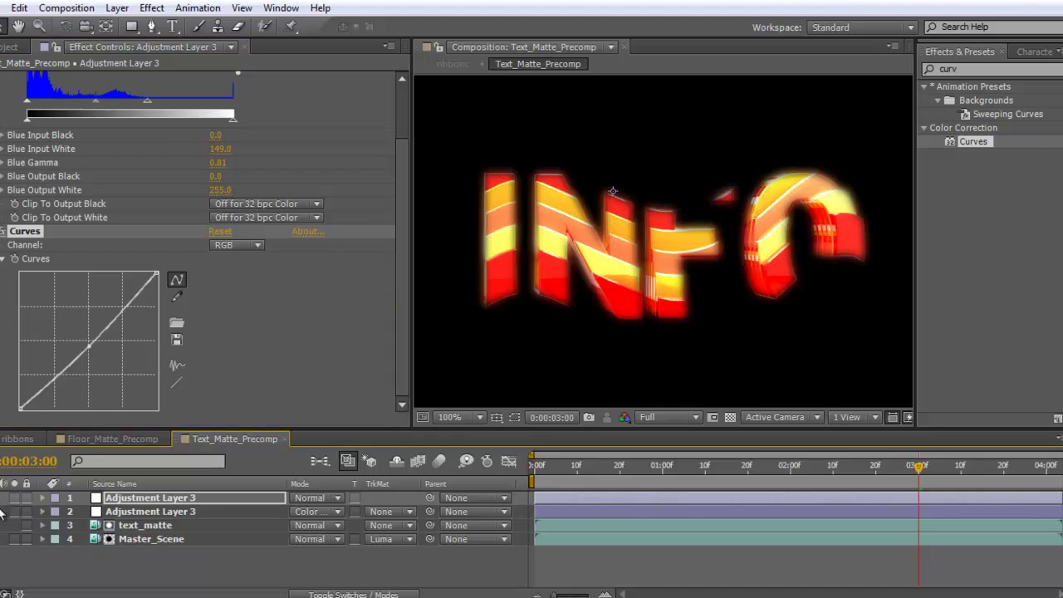
pyautogui.moveTo(405, 263); pyautogui.dragTo(398, 212)
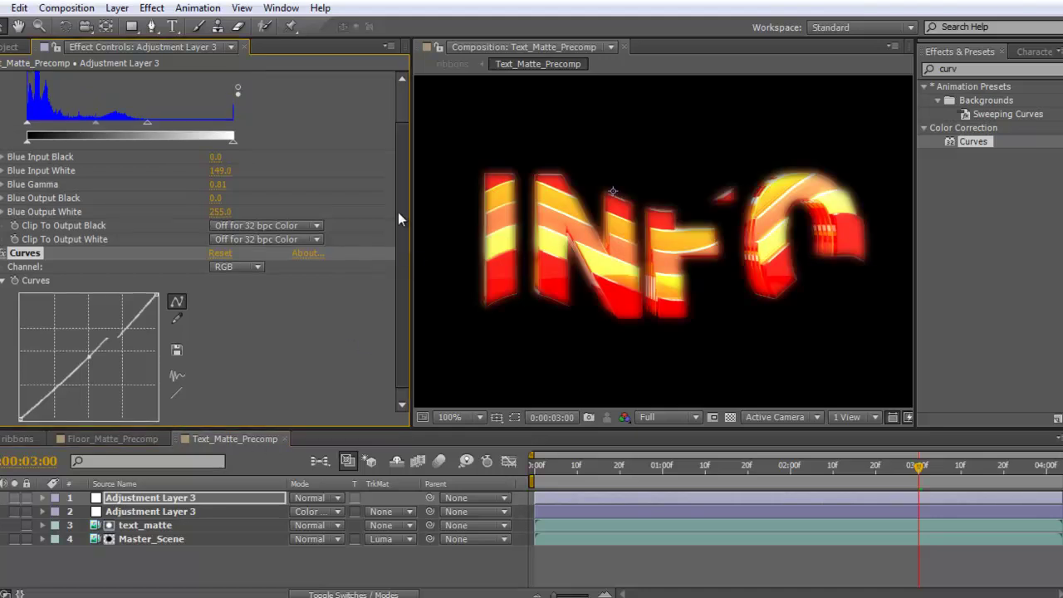
# Lower Levels Red Input Black to 83, then review the RGB, green and blue channels.
pyautogui.click(241, 92)
pyautogui.click(247, 104)
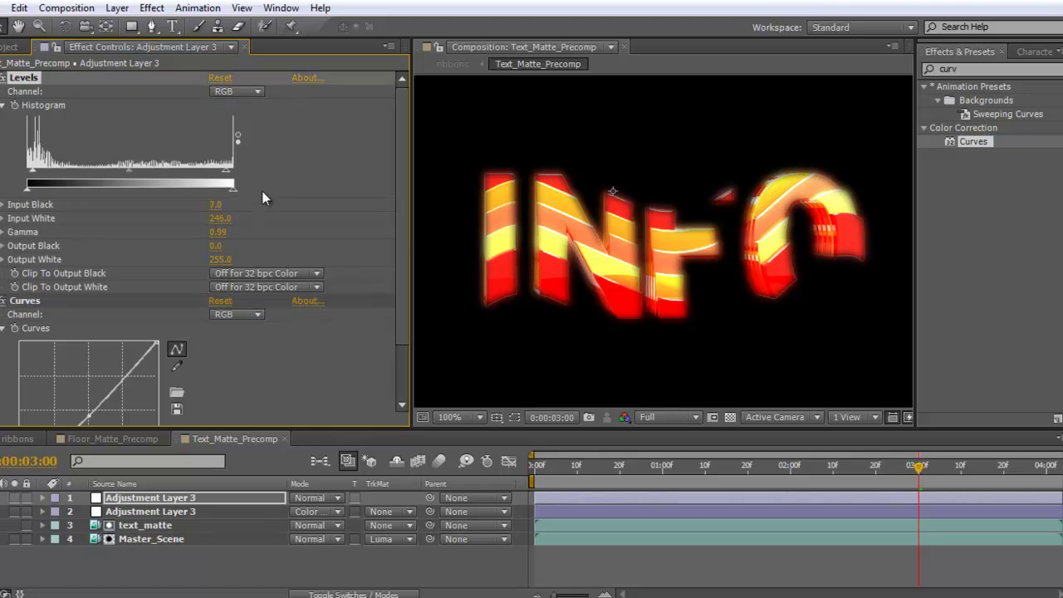
pyautogui.click(236, 91)
pyautogui.click(246, 123)
pyautogui.moveTo(28, 187)
pyautogui.mouseDown()
pyautogui.moveTo(102, 187)
pyautogui.moveTo(96, 173)
pyautogui.mouseUp()
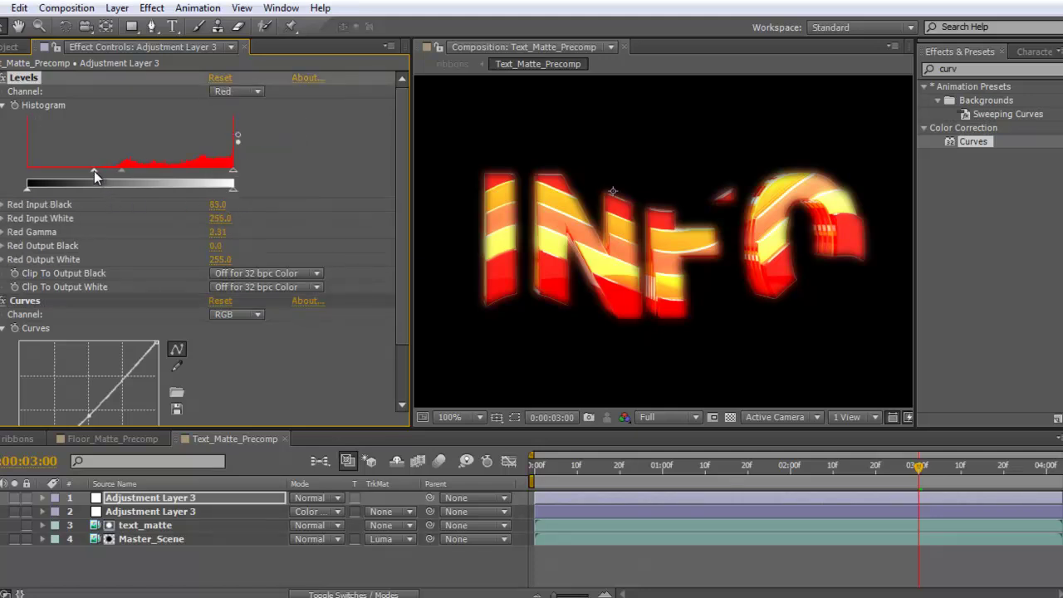
pyautogui.click(238, 93)
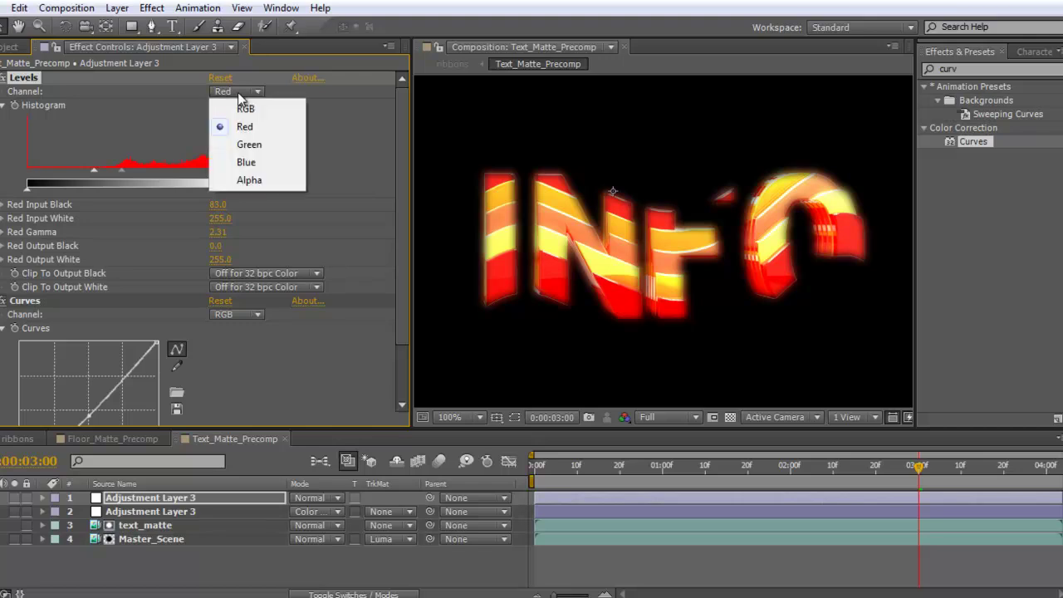
pyautogui.click(249, 143)
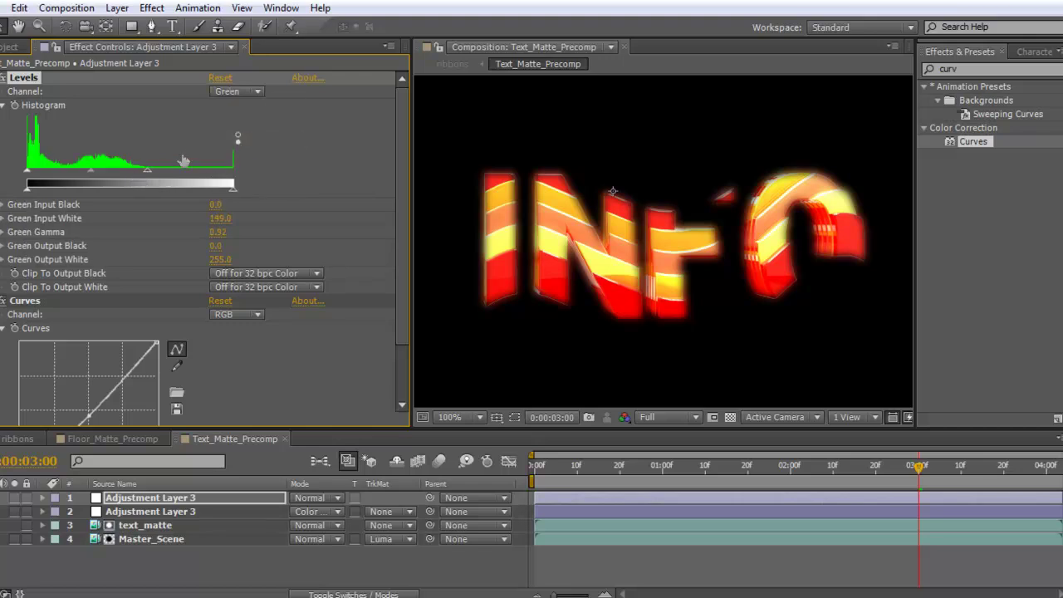
pyautogui.click(226, 92)
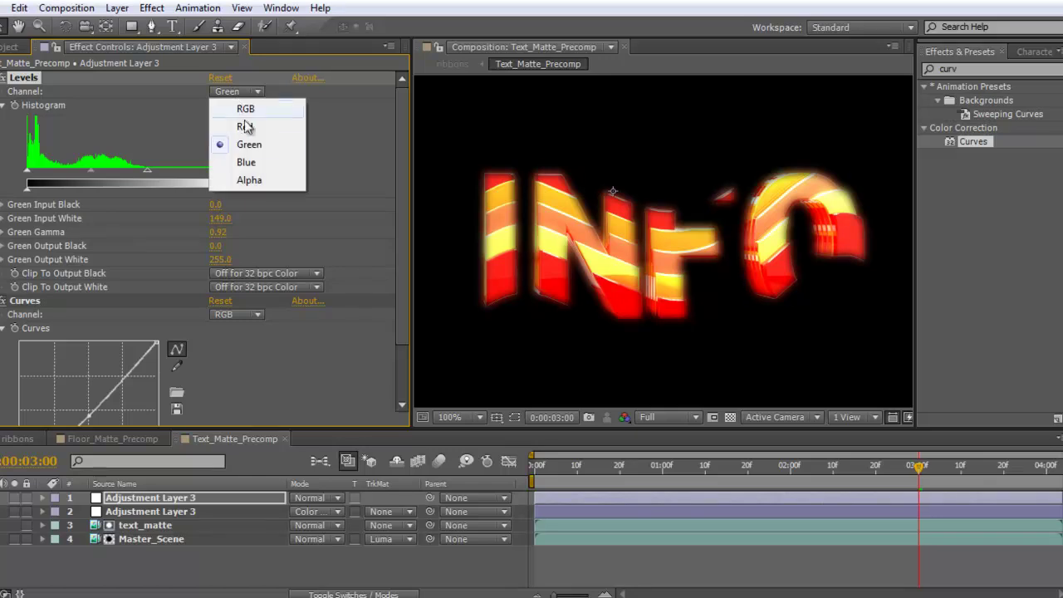
pyautogui.click(257, 165)
# Set the Fast Blur glow adjustment layer's Opacity to 56%, then collapse and deselect it.
pyautogui.click(202, 498)
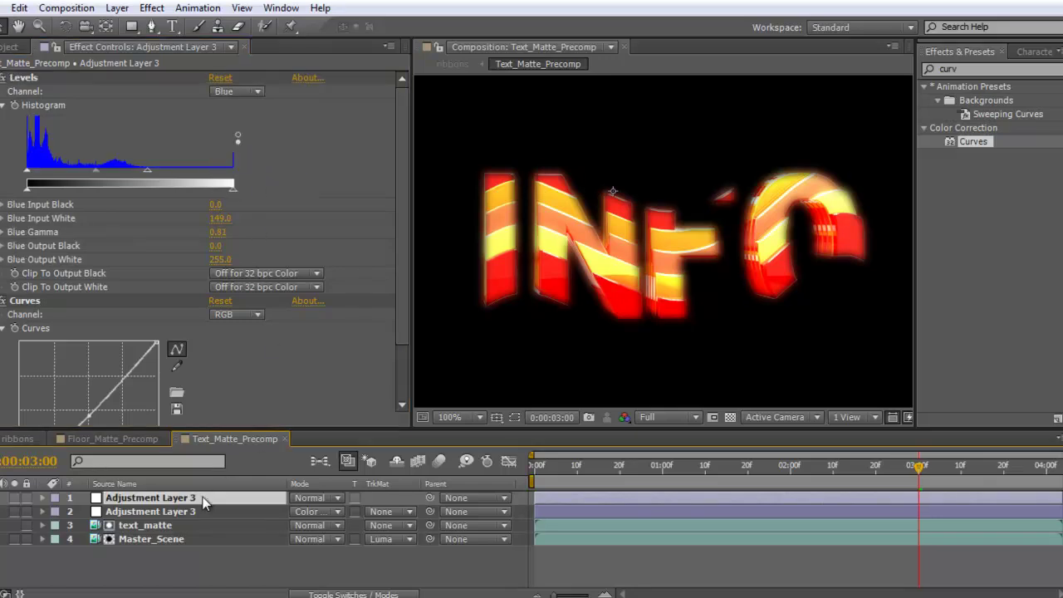
pyautogui.click(199, 511)
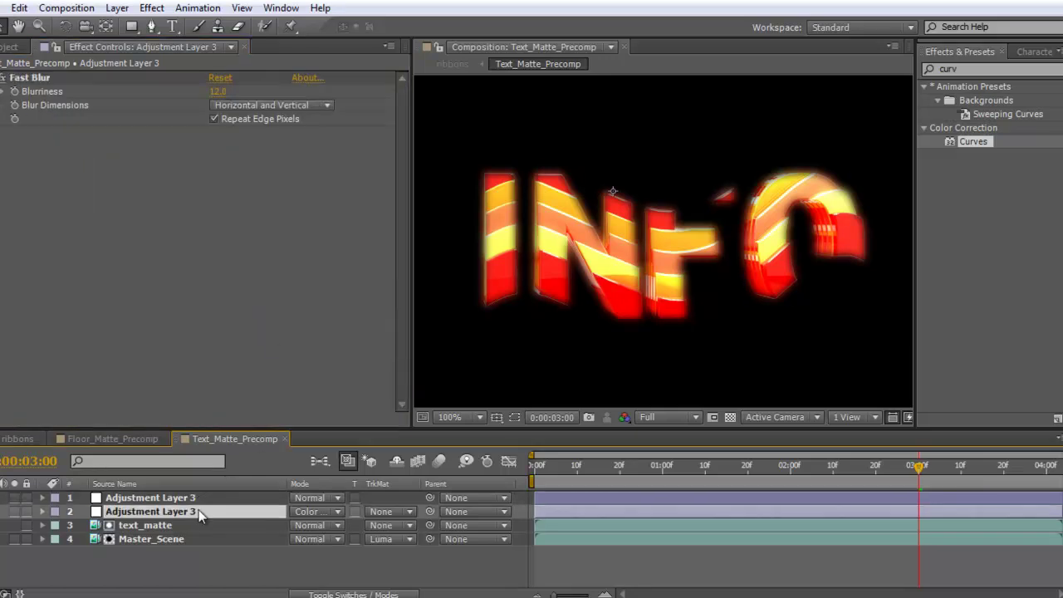
pyautogui.hotkey('alt', 'shift', 't')
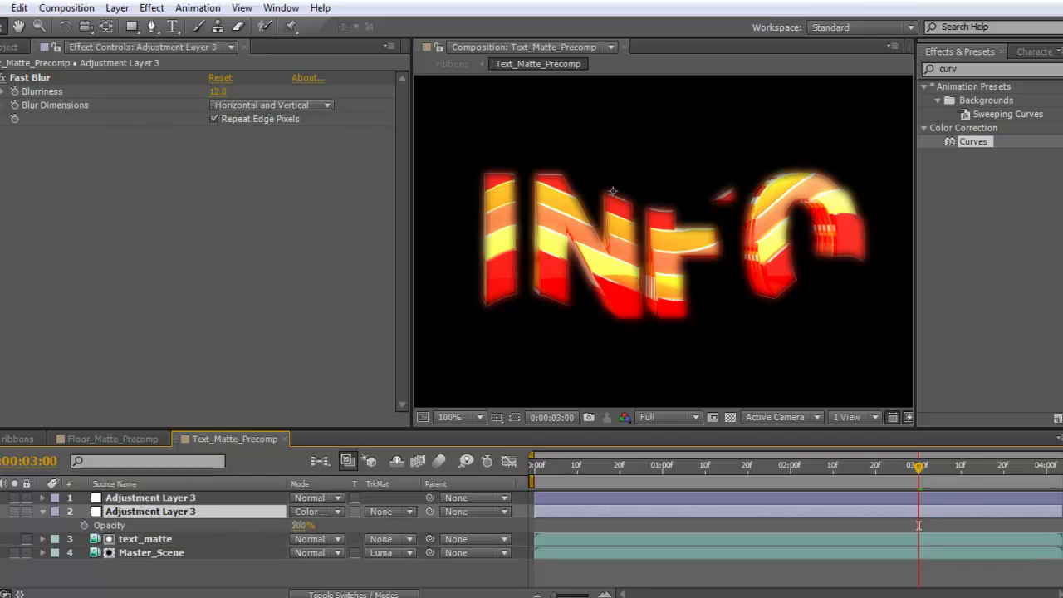
pyautogui.moveTo(300, 525); pyautogui.dragTo(275, 525)
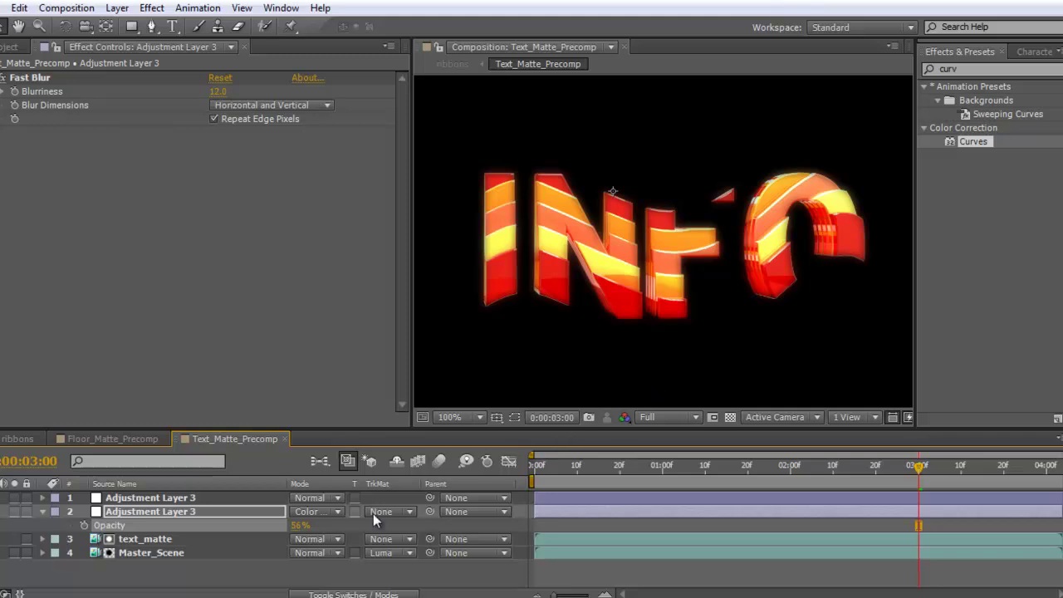
pyautogui.click(42, 511)
pyautogui.click(126, 554)
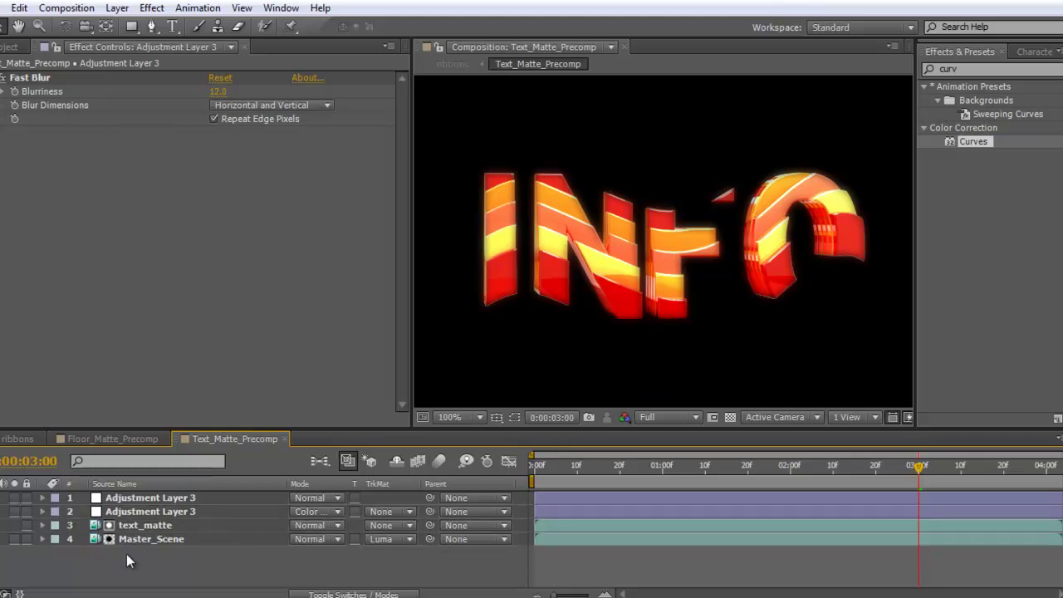